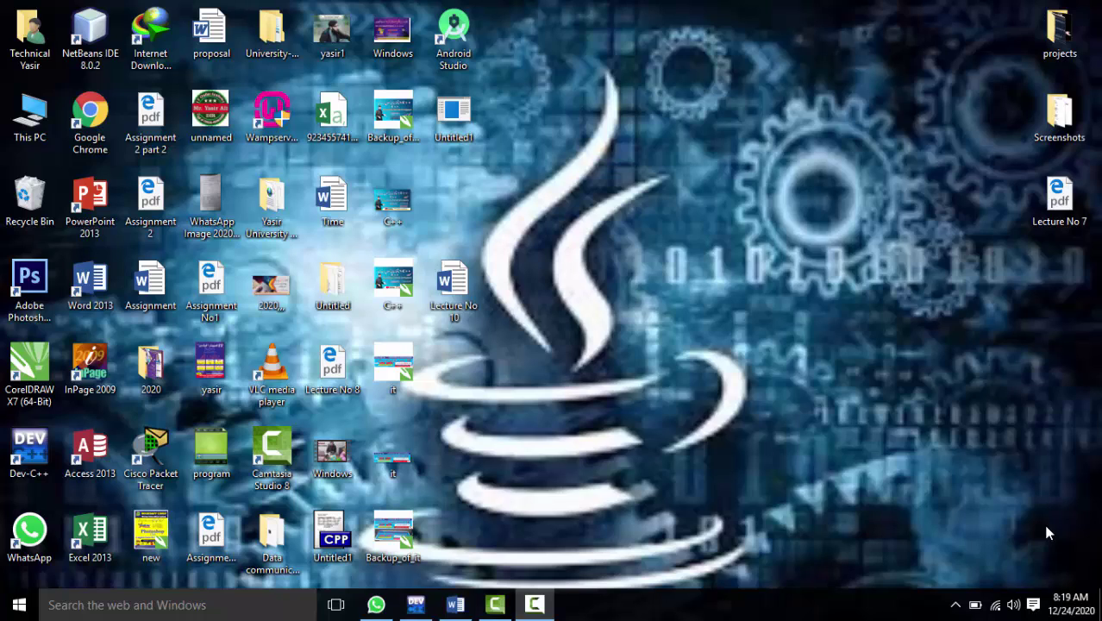
Restore the Lecture No 10 document and scroll to Chapter 5's If Statement explanation.
left_click(456, 604)
mouse_move(532, 322)
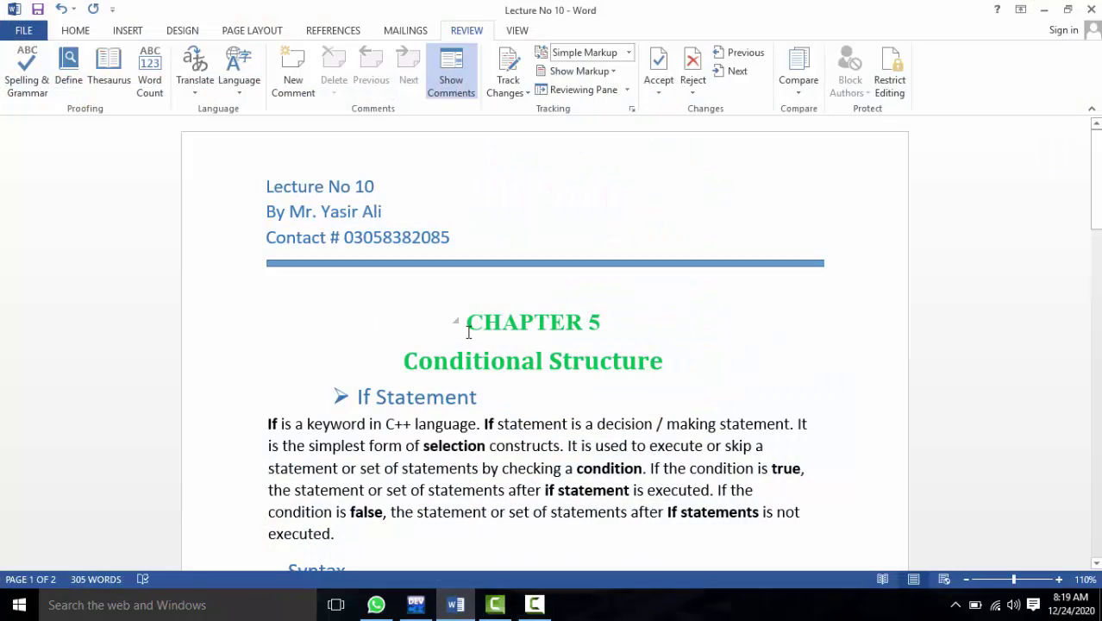
scroll(468, 332, "up", 1, "ctrl")
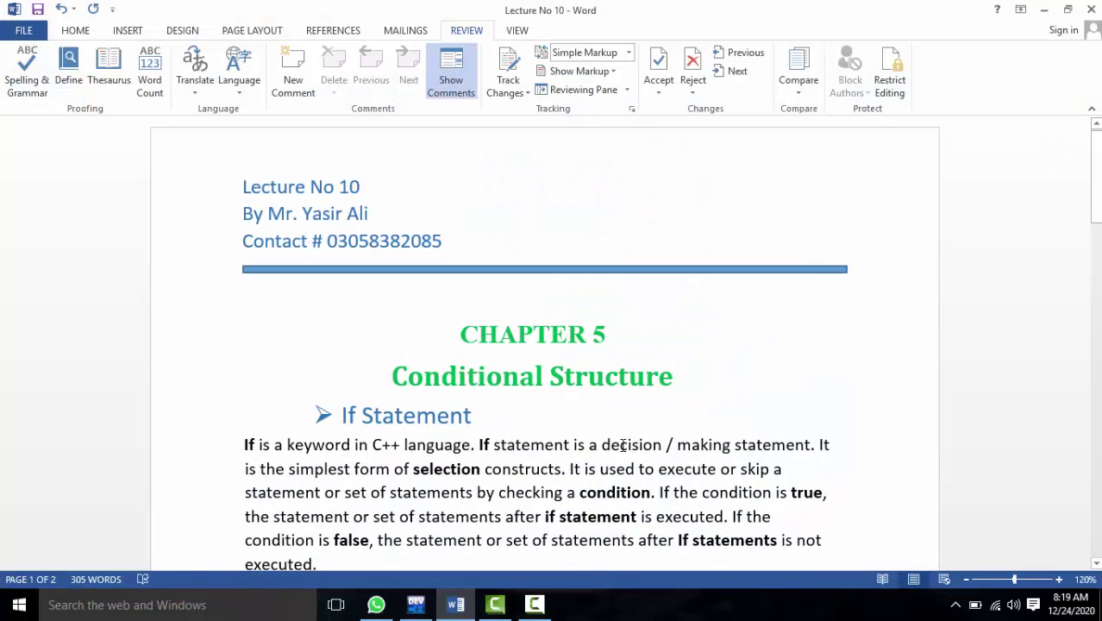
scroll(622, 445, "down", 1)
scroll(623, 445, "down", 1)
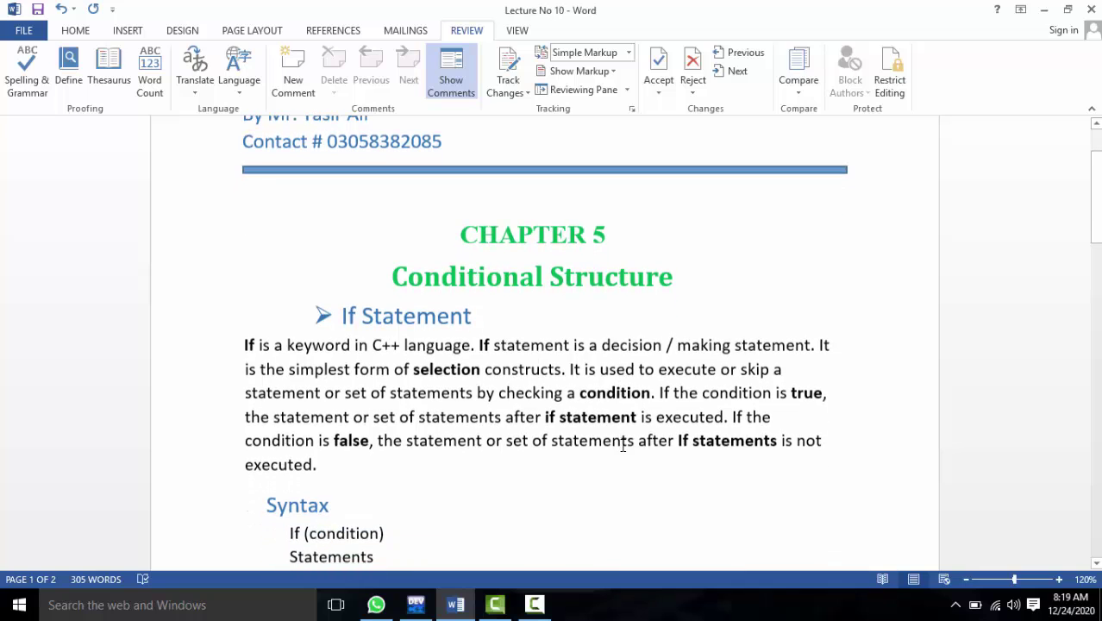
scroll(622, 444, "down", 1)
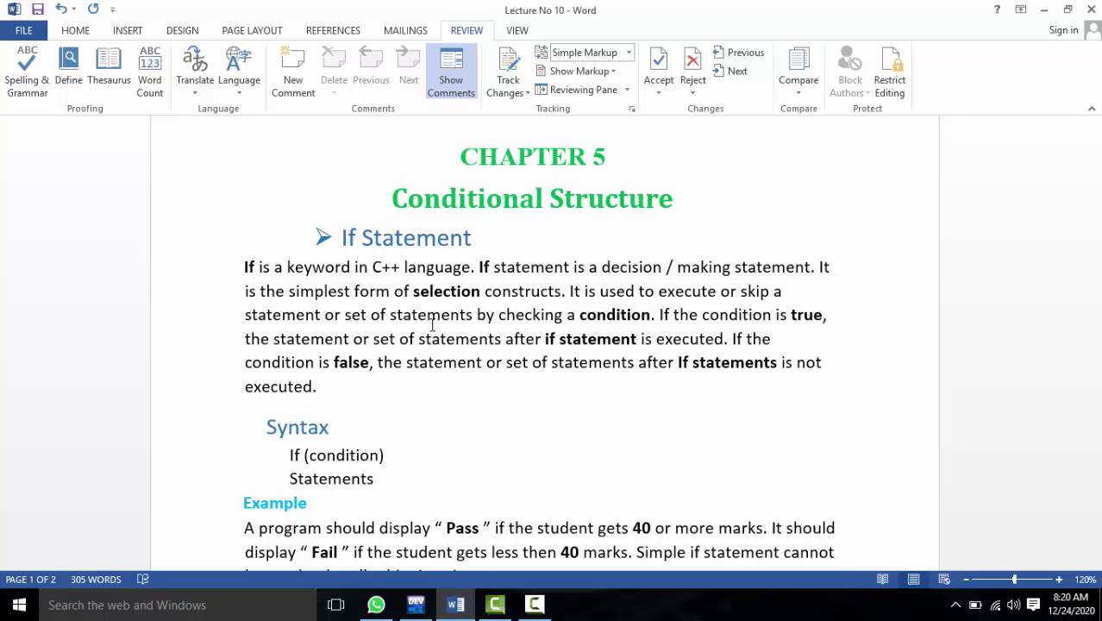
left_click_drag(480, 292, 417, 294)
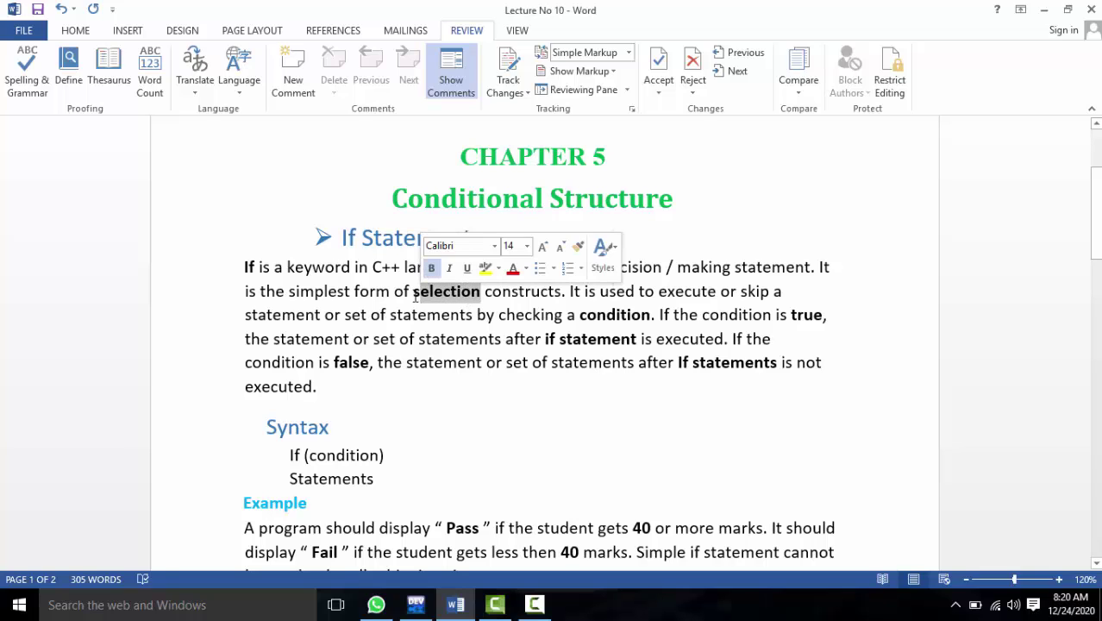
left_click(569, 291)
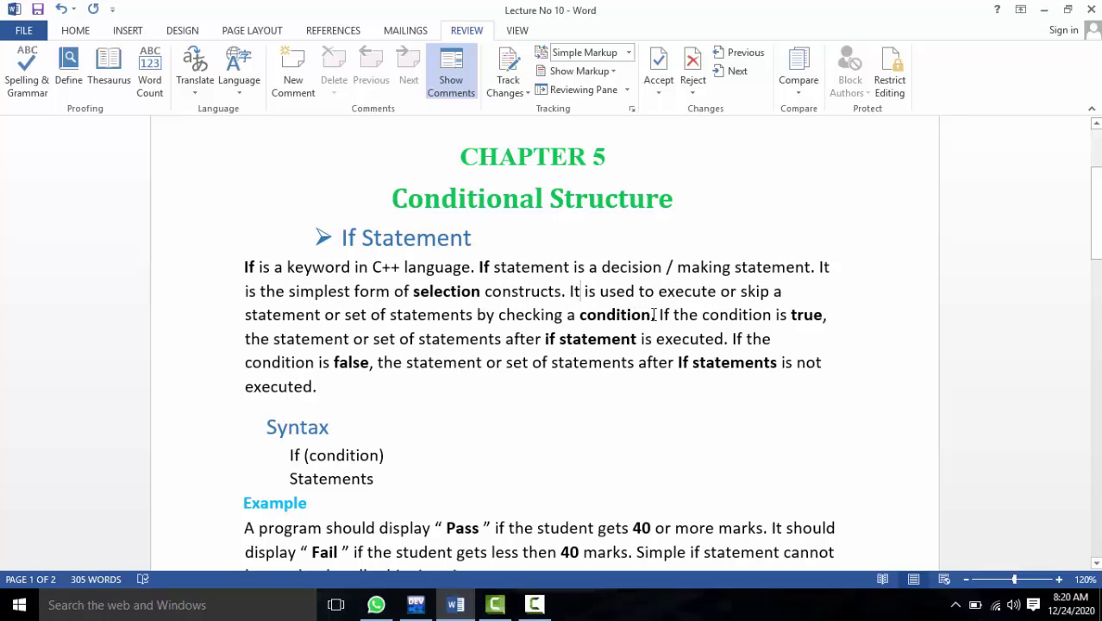
left_click_drag(656, 315, 623, 315)
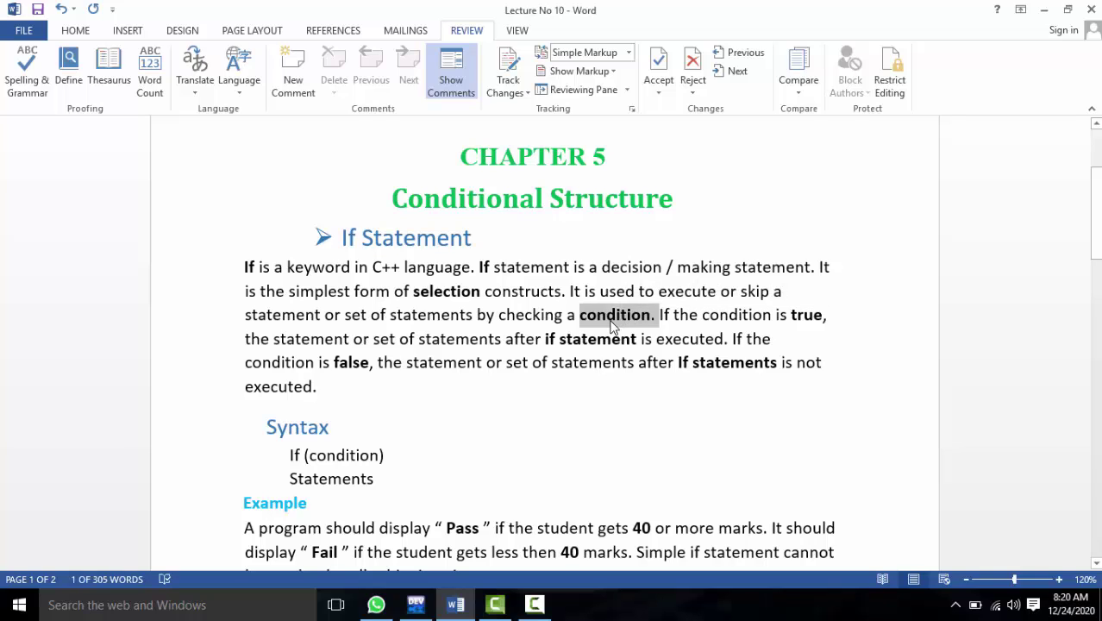
left_click(611, 321)
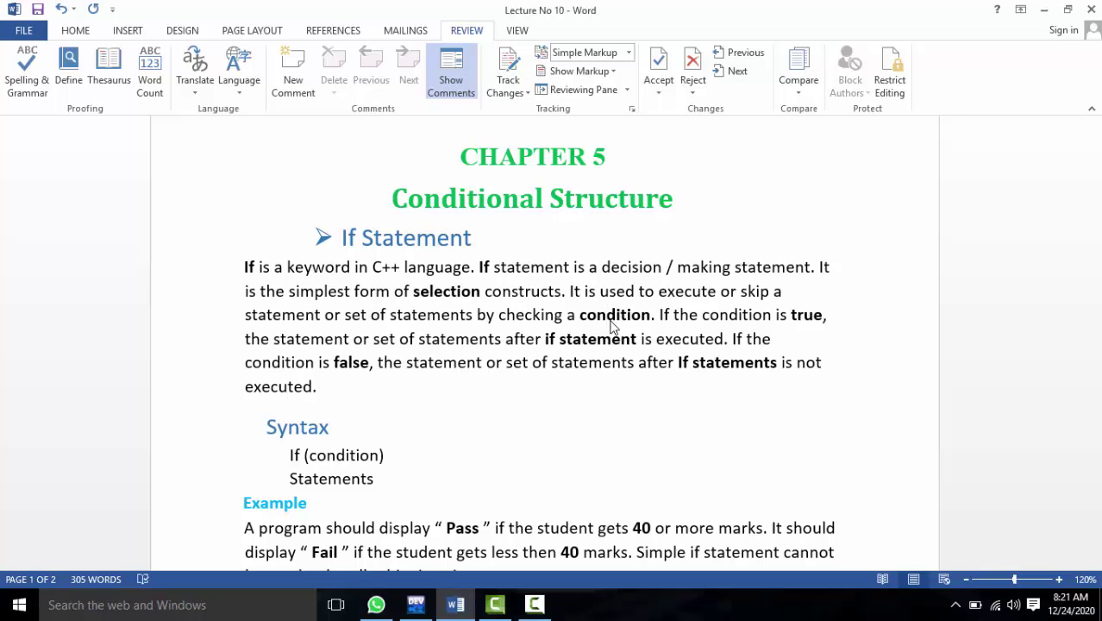
left_click_drag(579, 315, 648, 316)
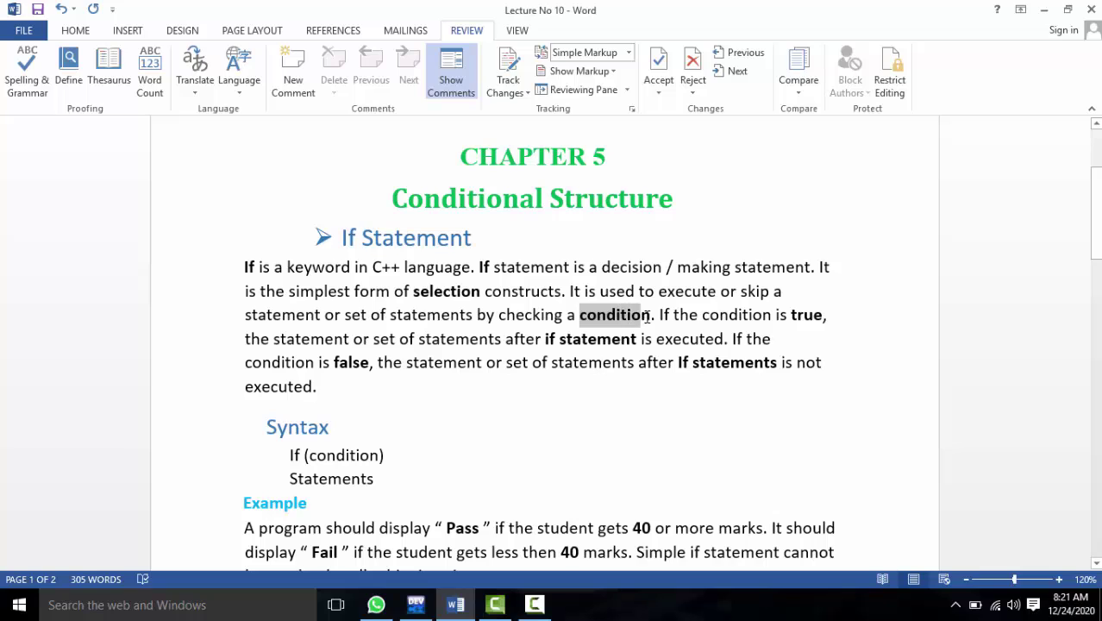
left_click(590, 317)
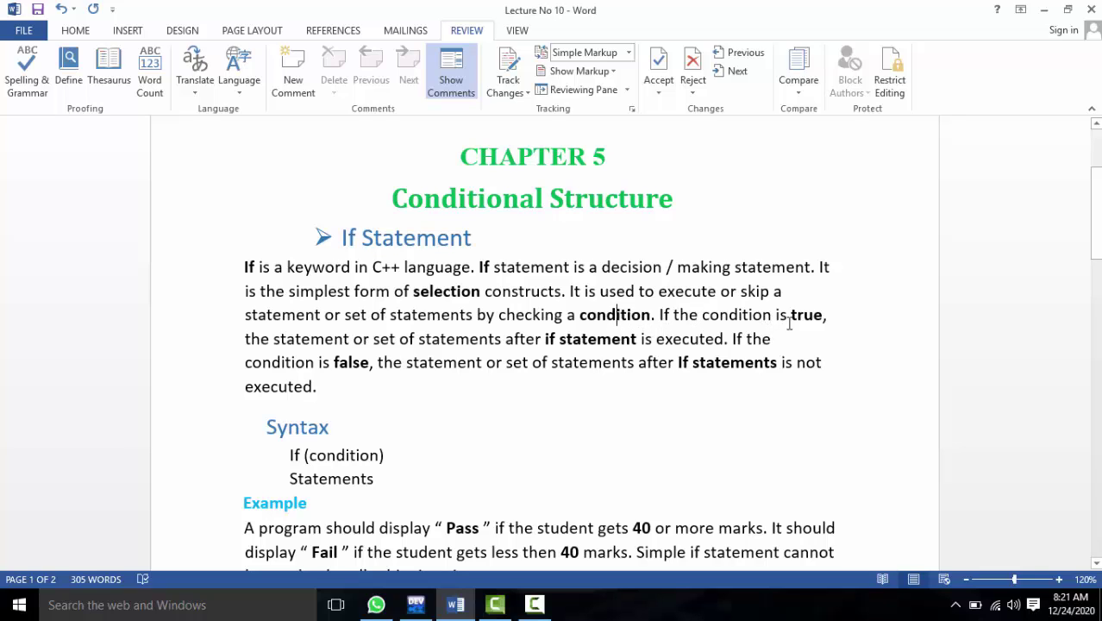
left_click_drag(825, 316, 675, 316)
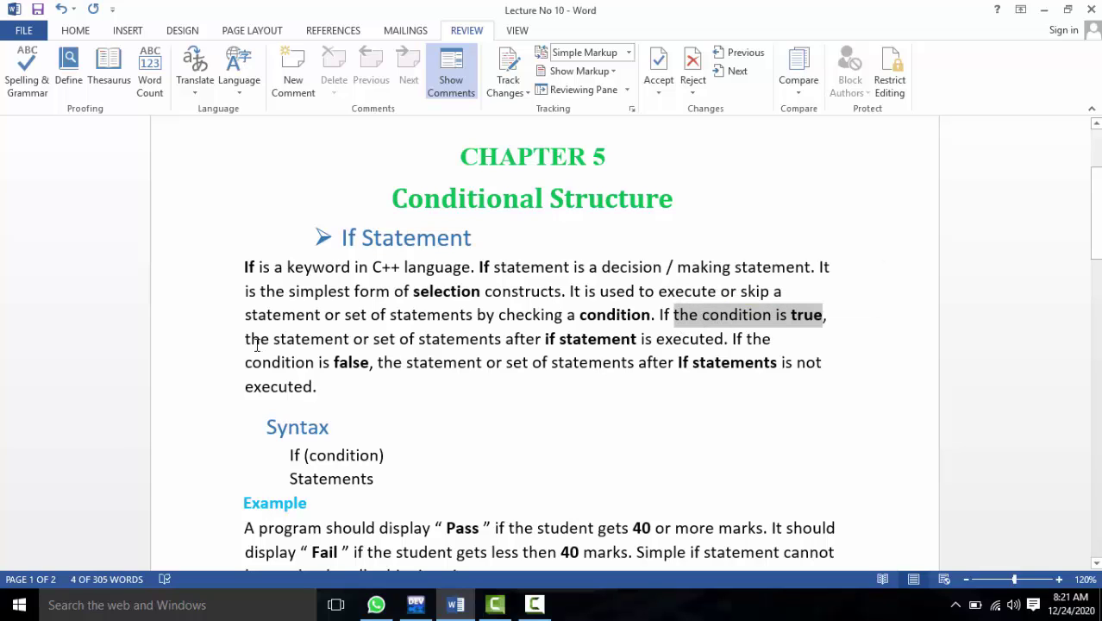
left_click_drag(257, 345, 544, 340)
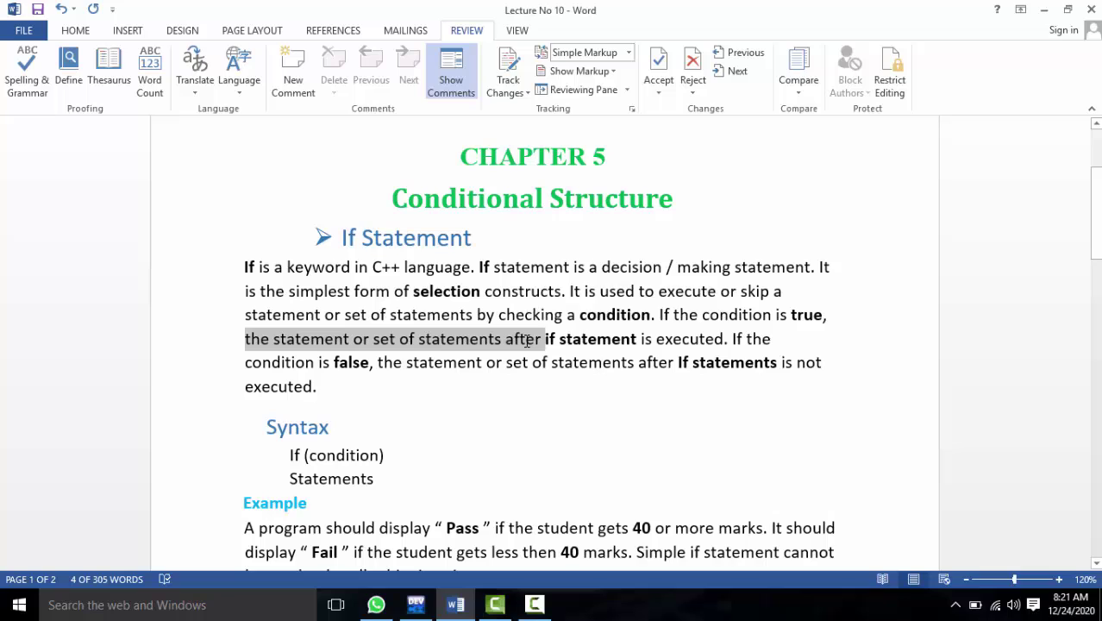
left_click(714, 340)
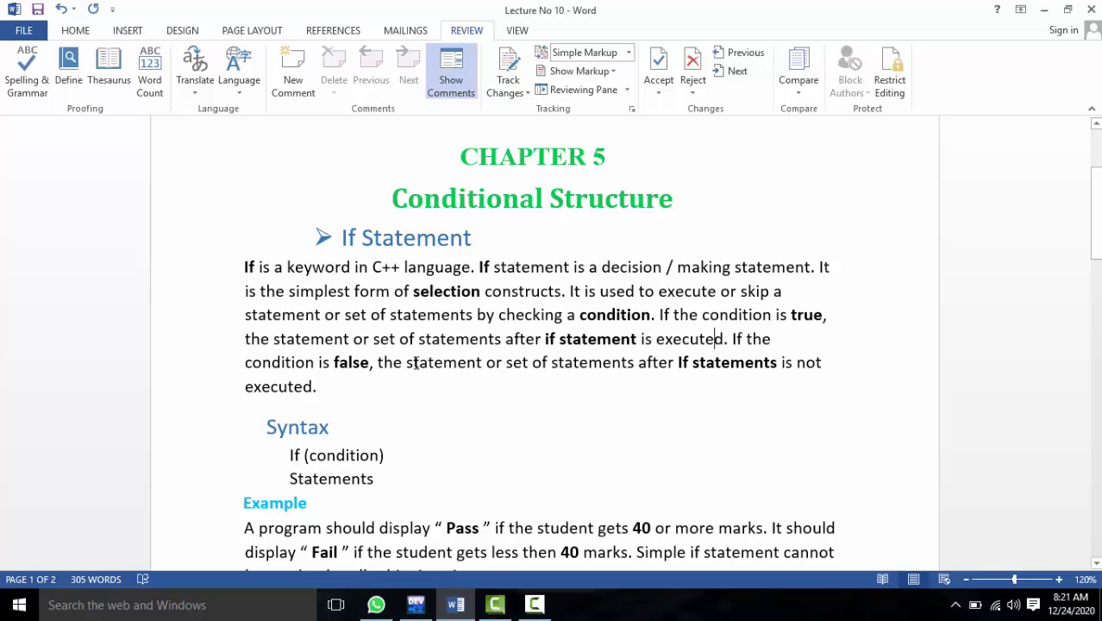
left_click_drag(371, 362, 260, 362)
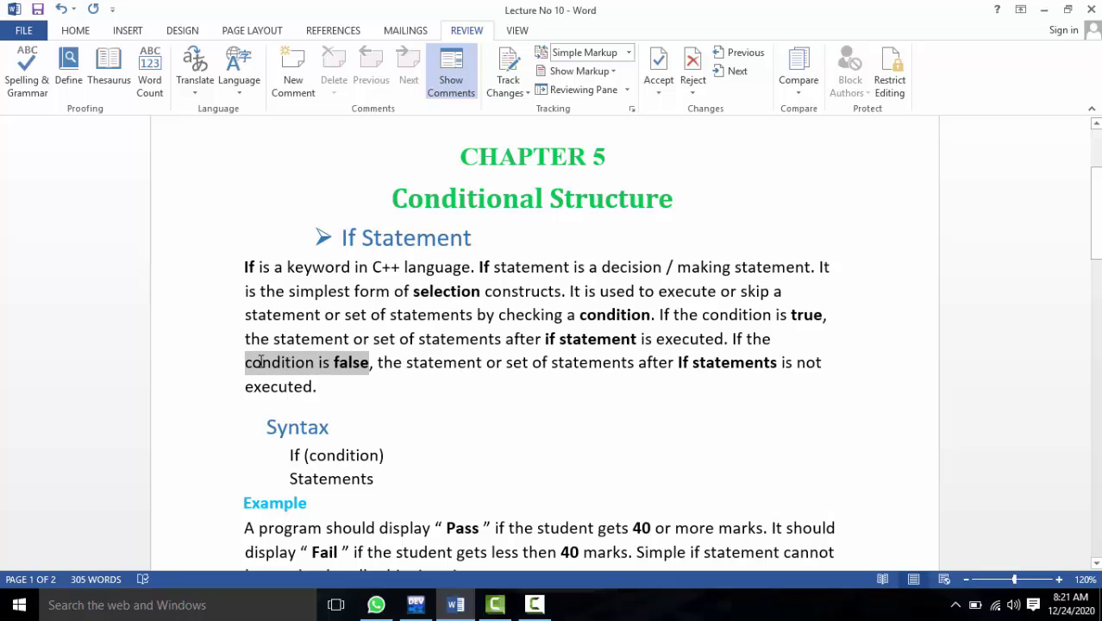
left_click(376, 362)
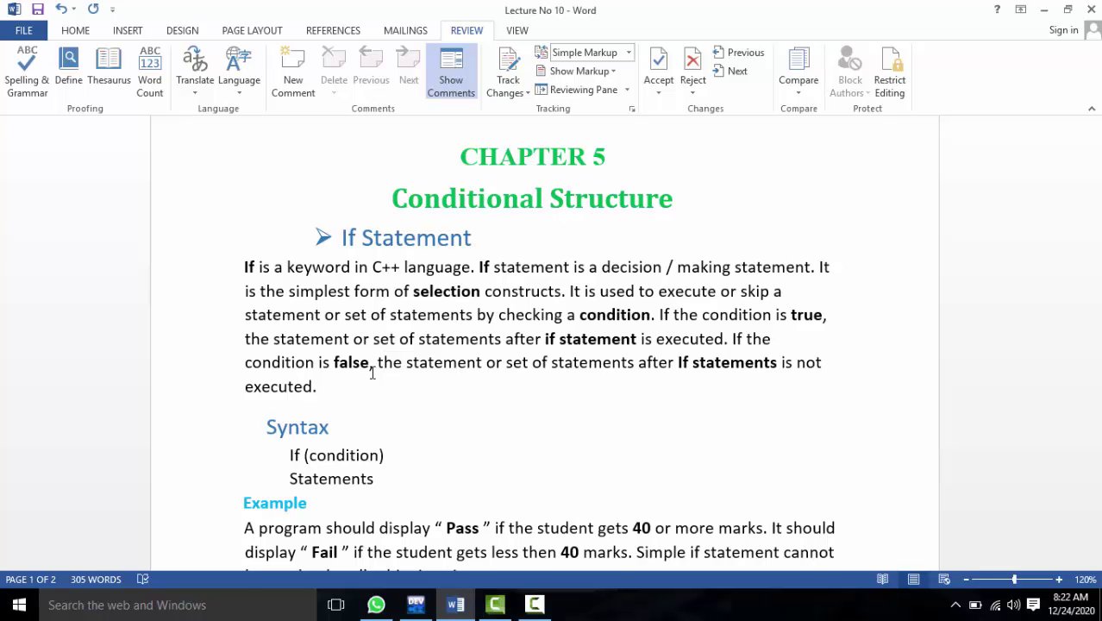
Scroll to the Syntax section and highlight the Syntax heading, the If keyword and condition.
scroll(372, 372, "down", 1)
scroll(378, 372, "down", 2)
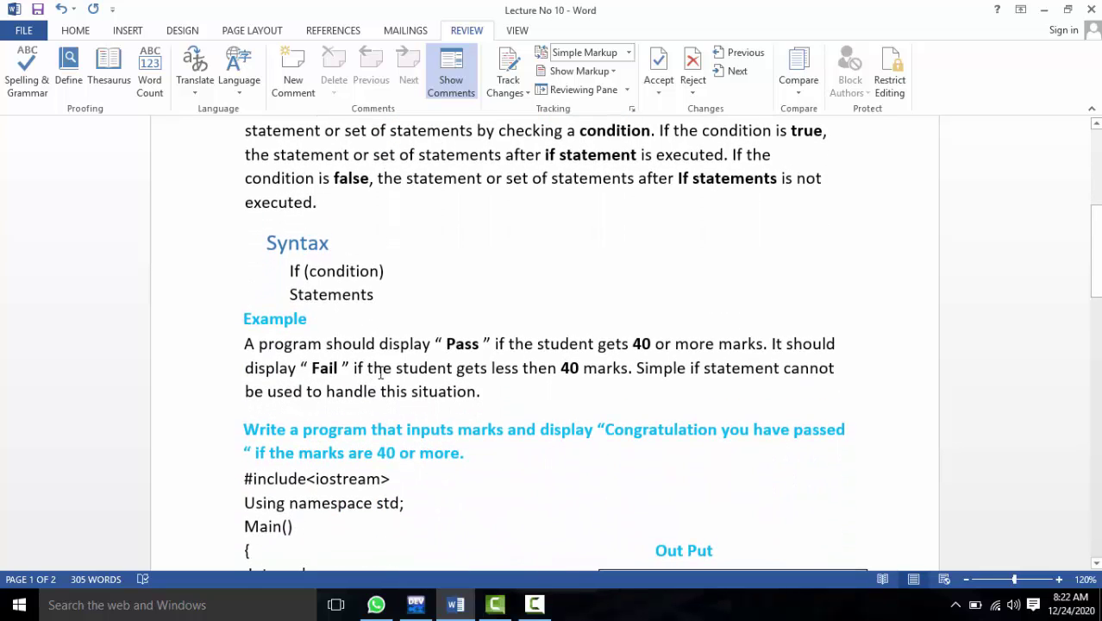
mouse_move(298, 427)
left_click_drag(334, 243, 267, 244)
left_click(307, 271)
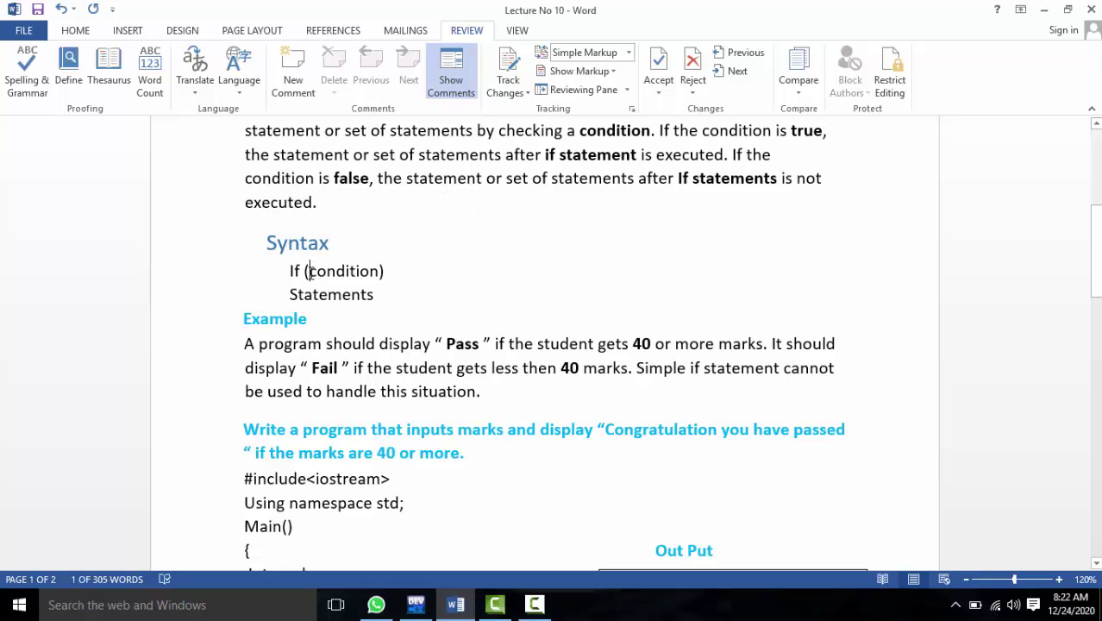
left_click_drag(304, 271, 289, 272)
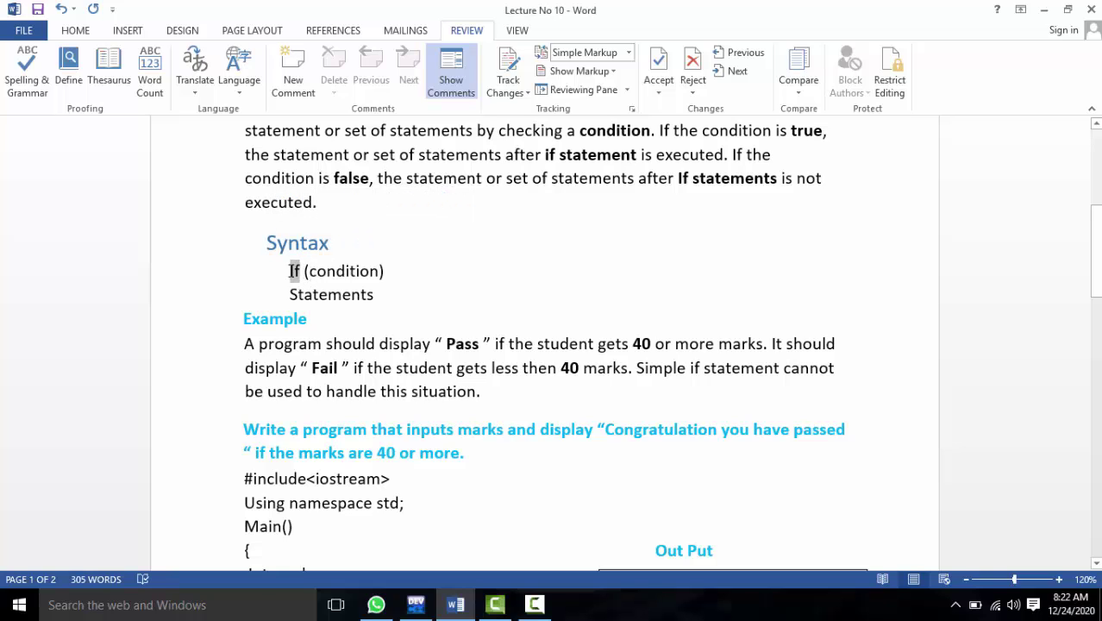
left_click(294, 272)
left_click_drag(382, 271, 311, 271)
left_click(344, 272)
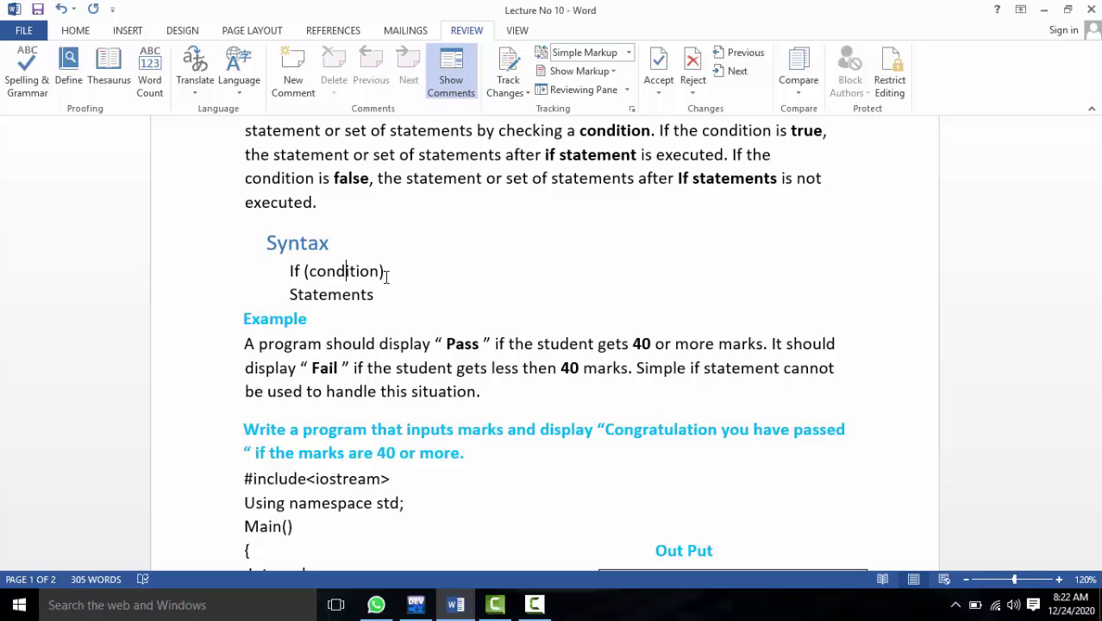
Highlight condition again and then the word Statements while explaining the If syntax lines.
left_click(394, 274)
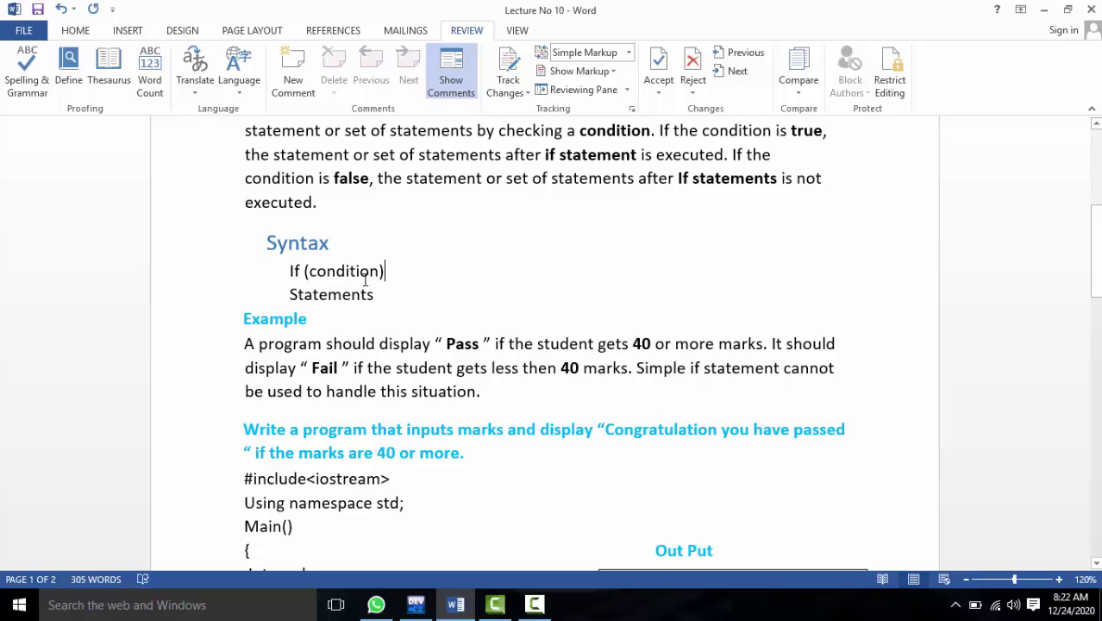
left_click_drag(373, 271, 315, 273)
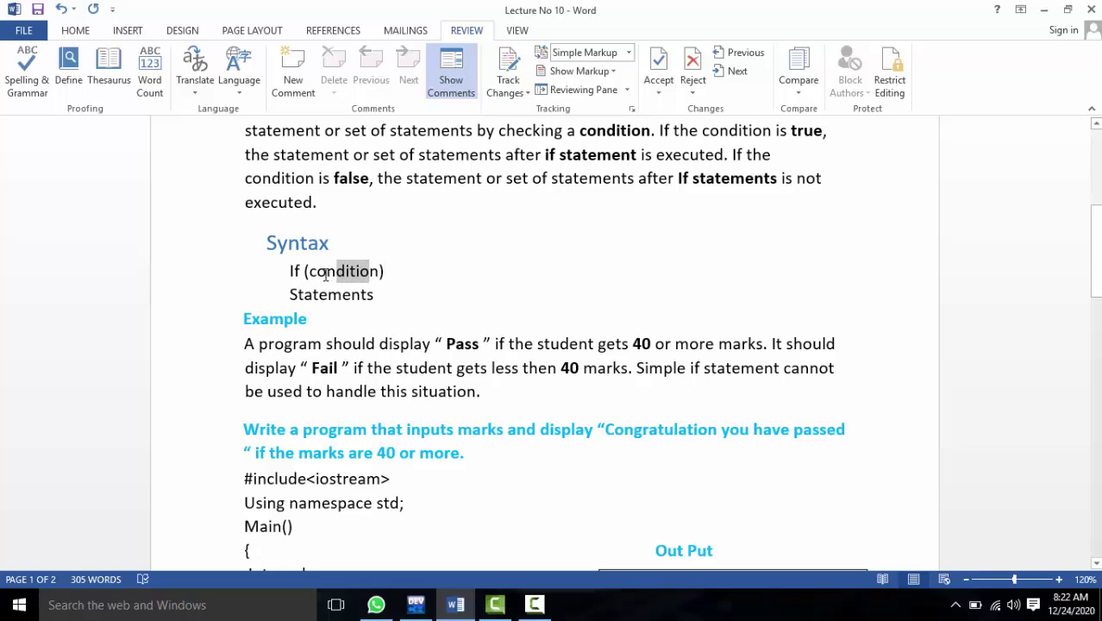
left_click(337, 274)
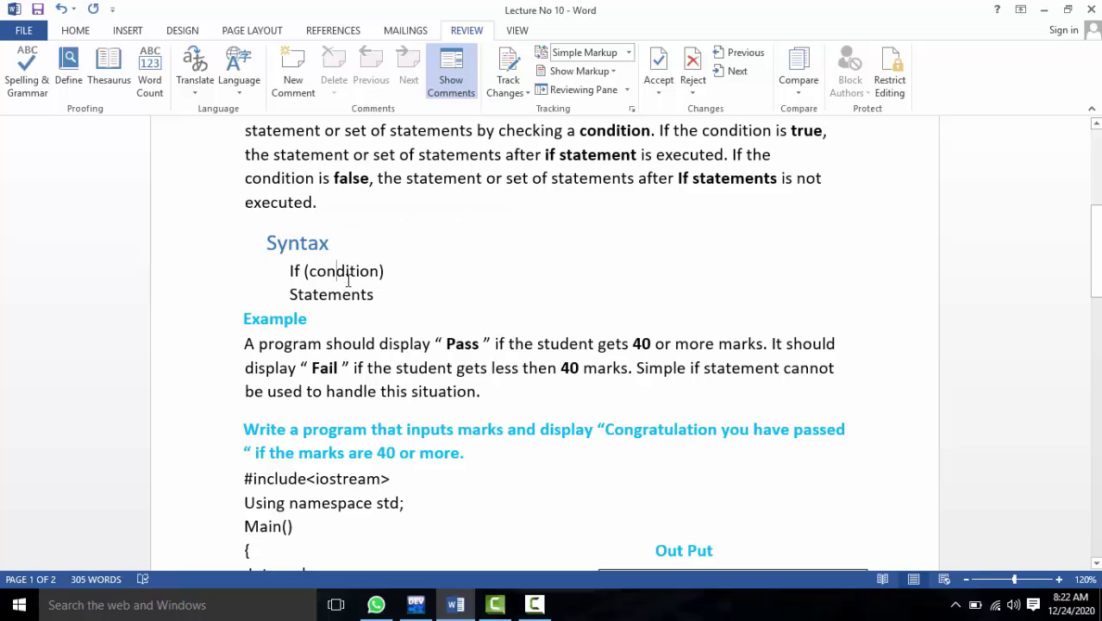
left_click_drag(288, 294, 387, 291)
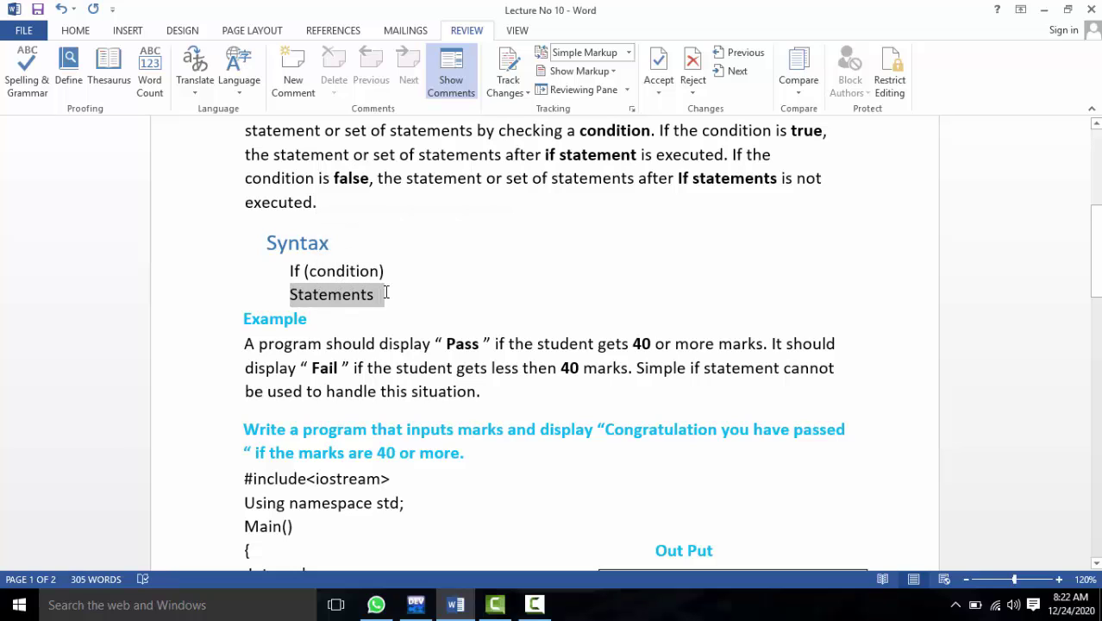
left_click(388, 284)
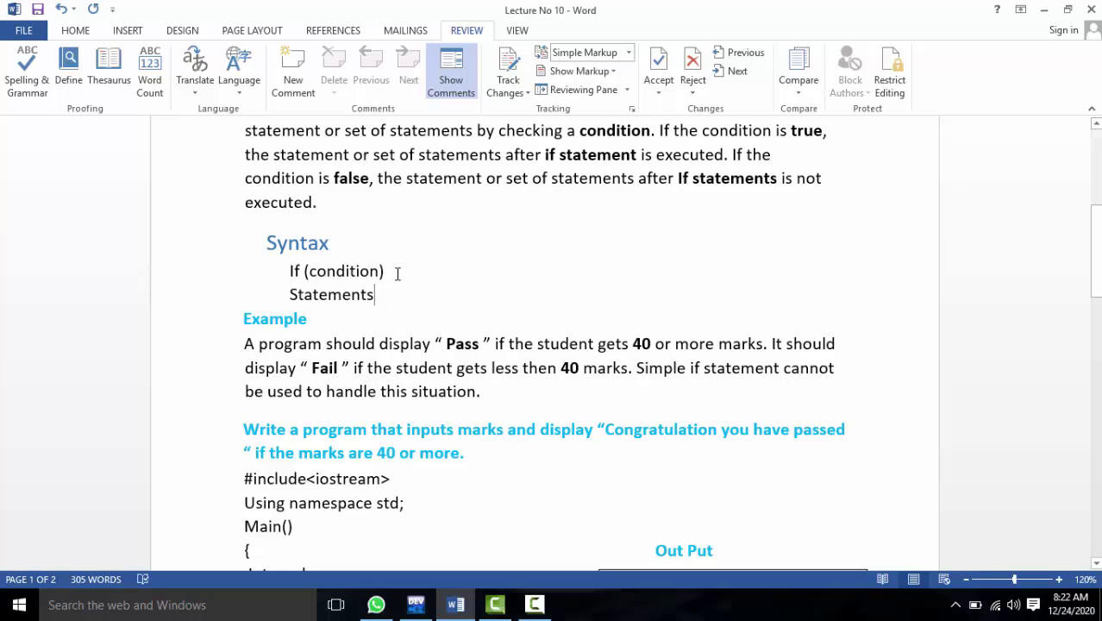
left_click(393, 273)
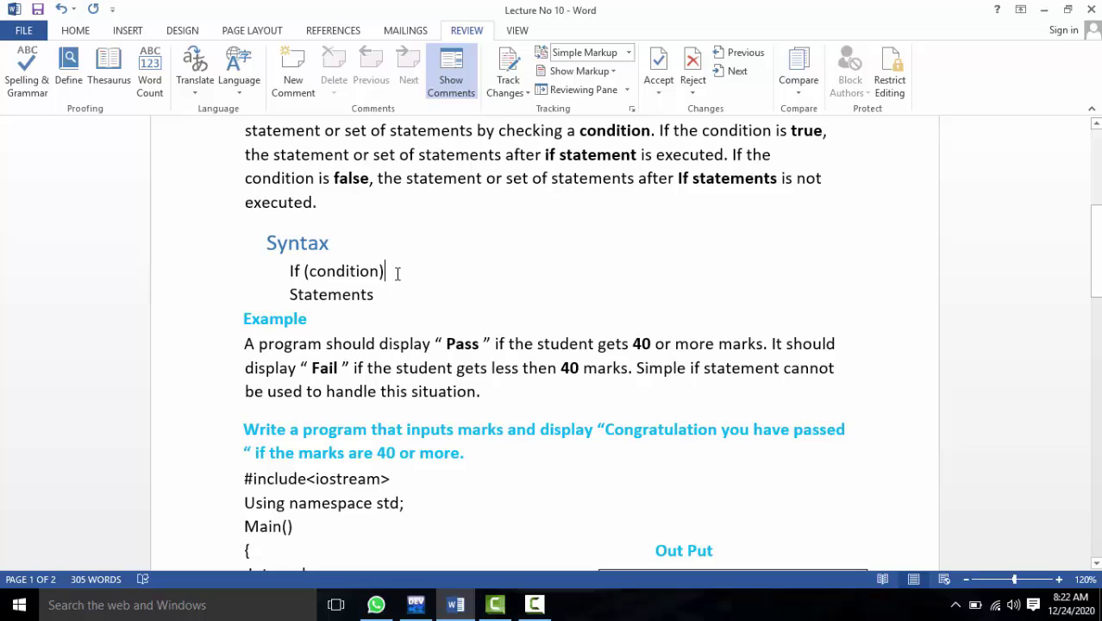
left_click(342, 294)
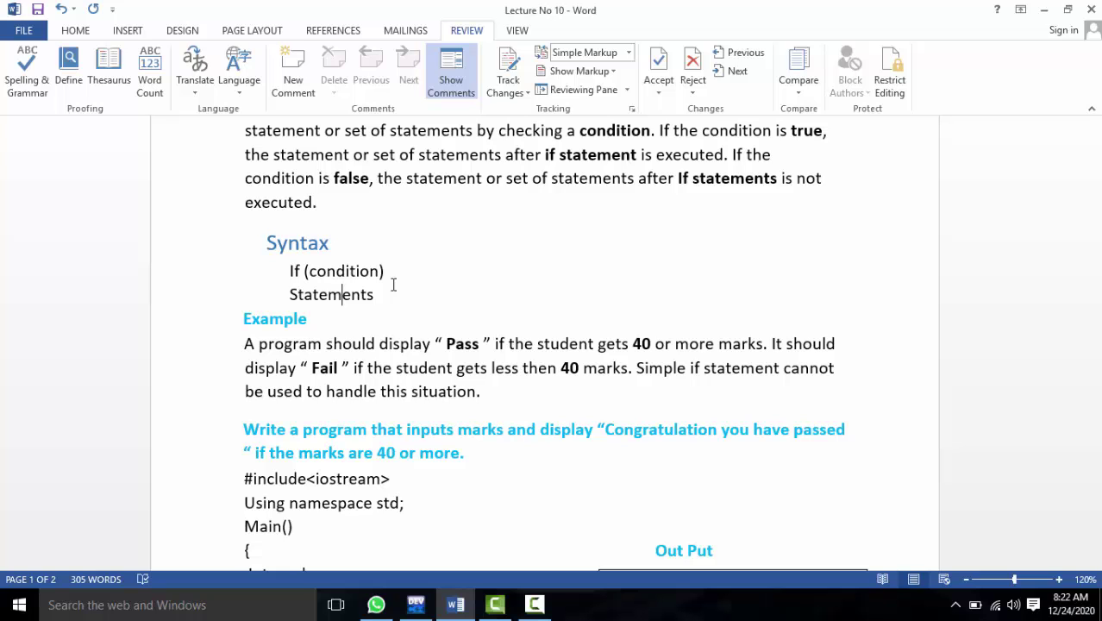
scroll(393, 284, "down", 2)
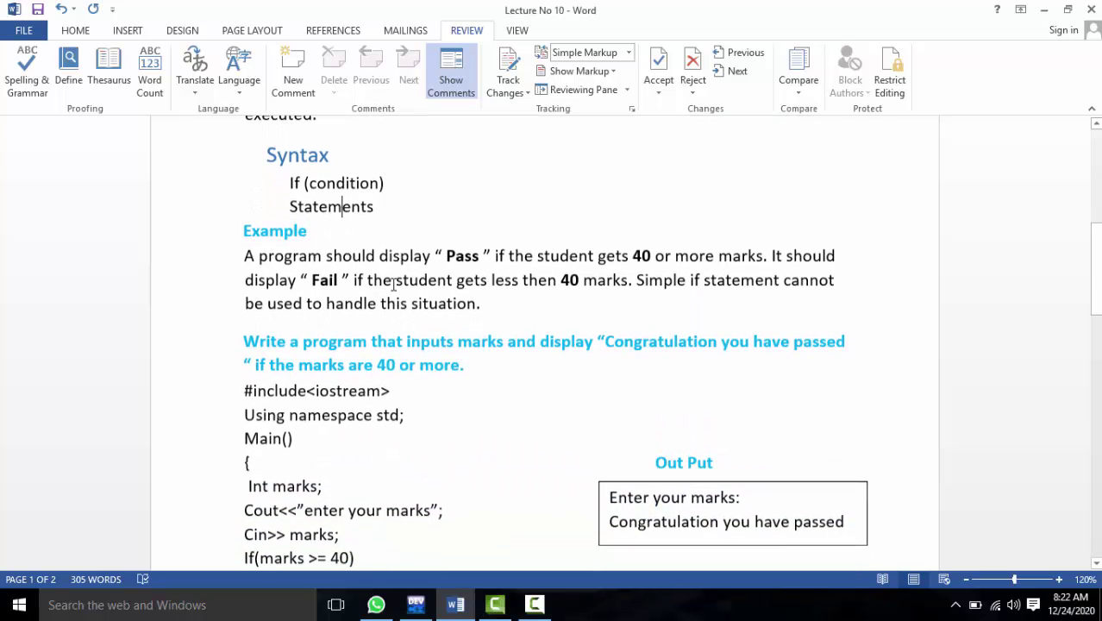
left_click_drag(309, 231, 244, 231)
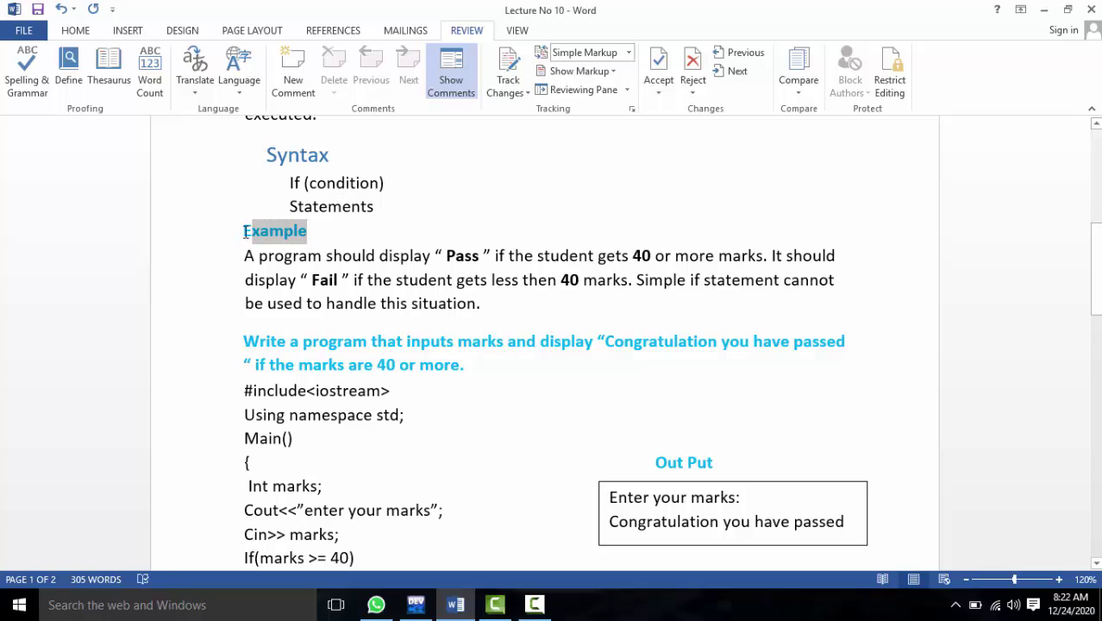
left_click(254, 255)
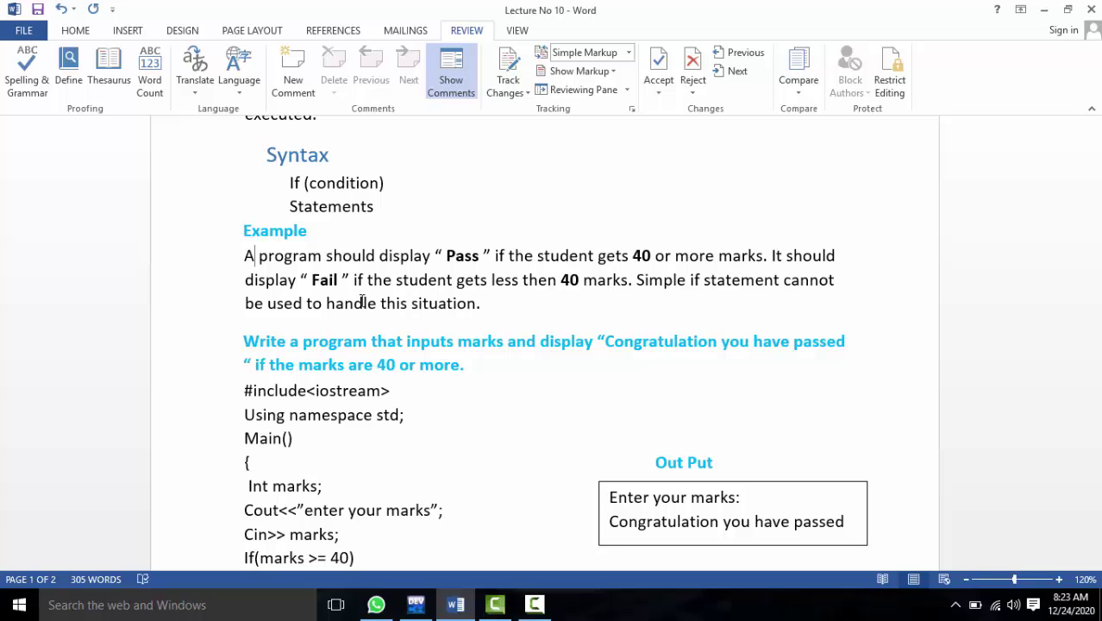
double_click(653, 255)
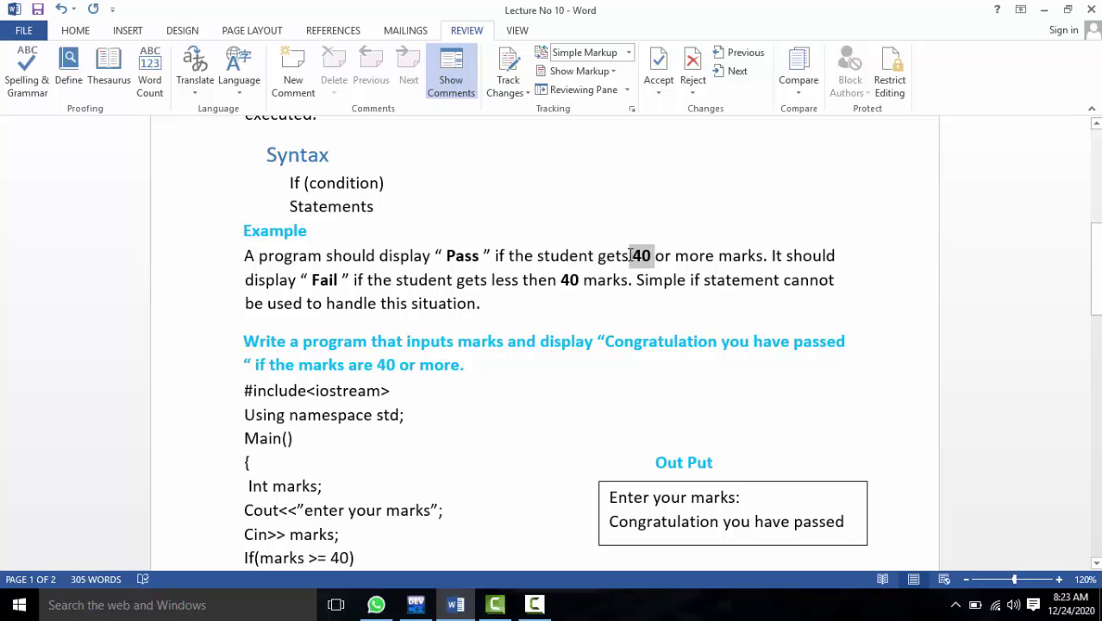
left_click(715, 257)
left_click_drag(714, 257, 655, 257)
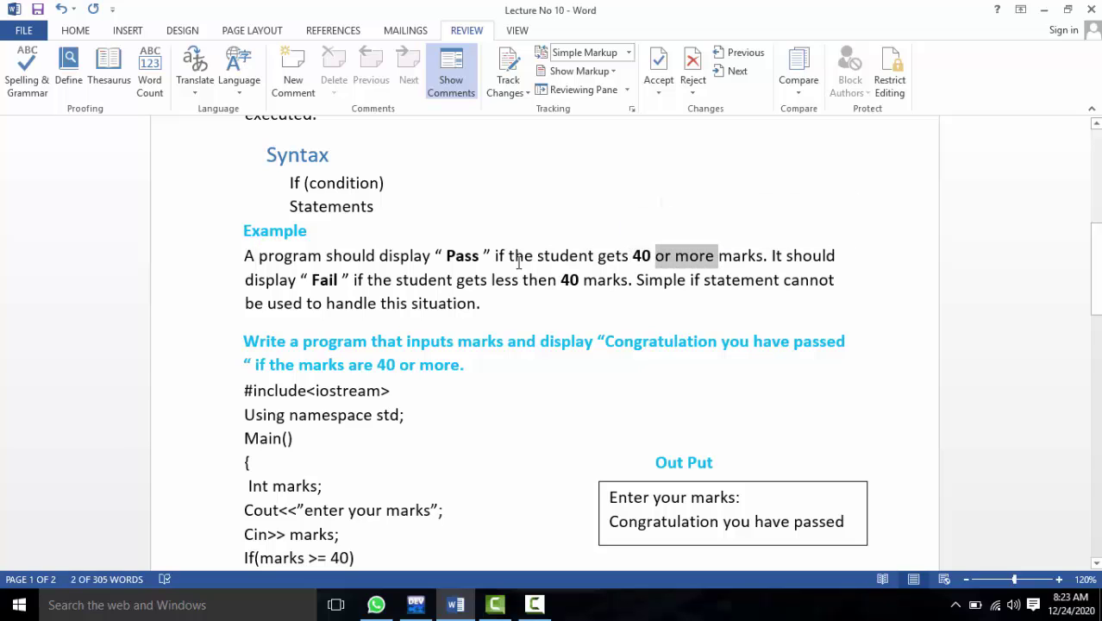
left_click_drag(480, 256, 445, 257)
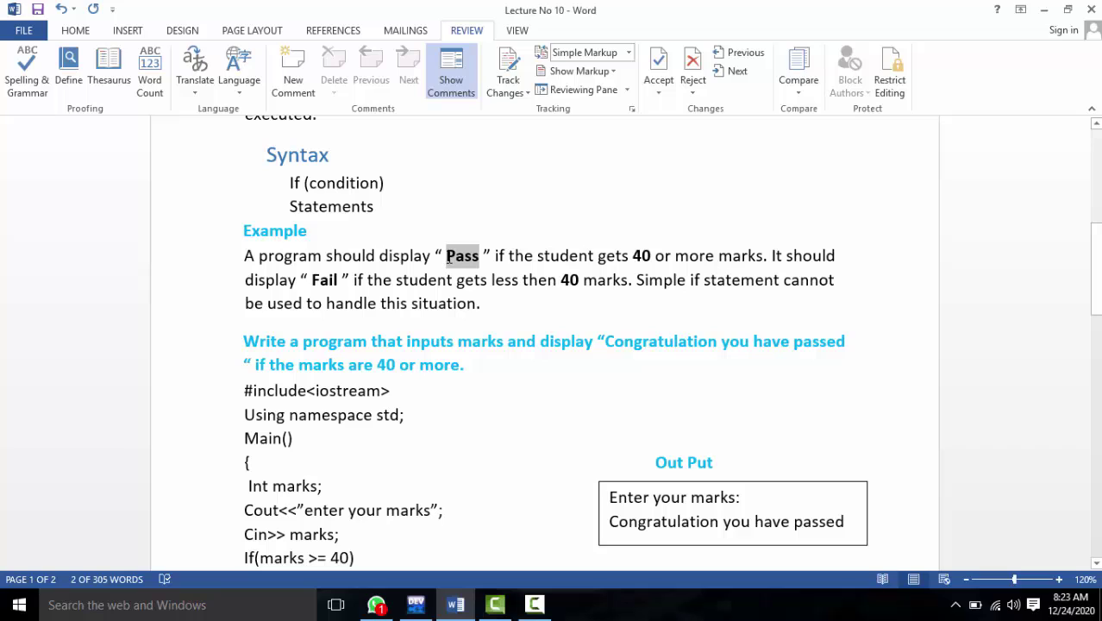
left_click(459, 279)
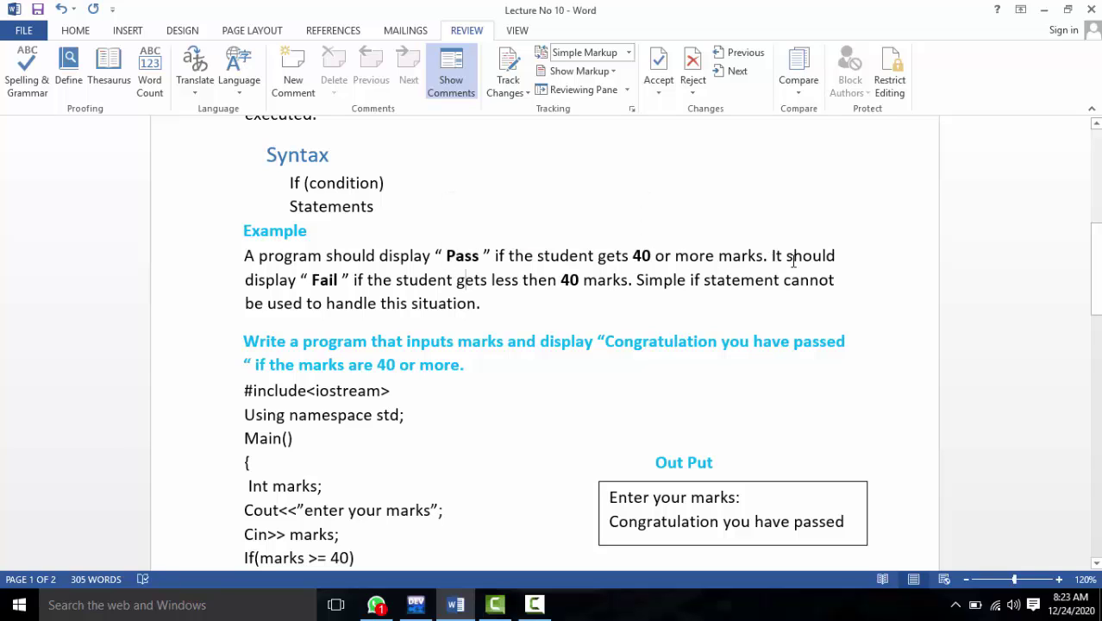
left_click_drag(345, 281, 314, 284)
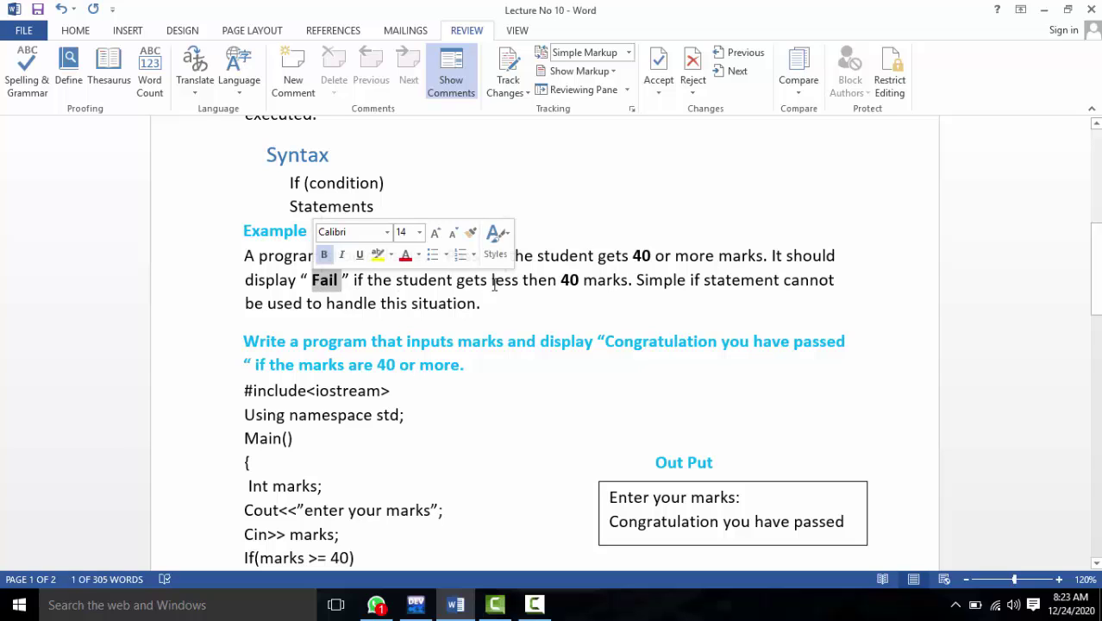
left_click(629, 282)
left_click_drag(611, 284, 567, 285)
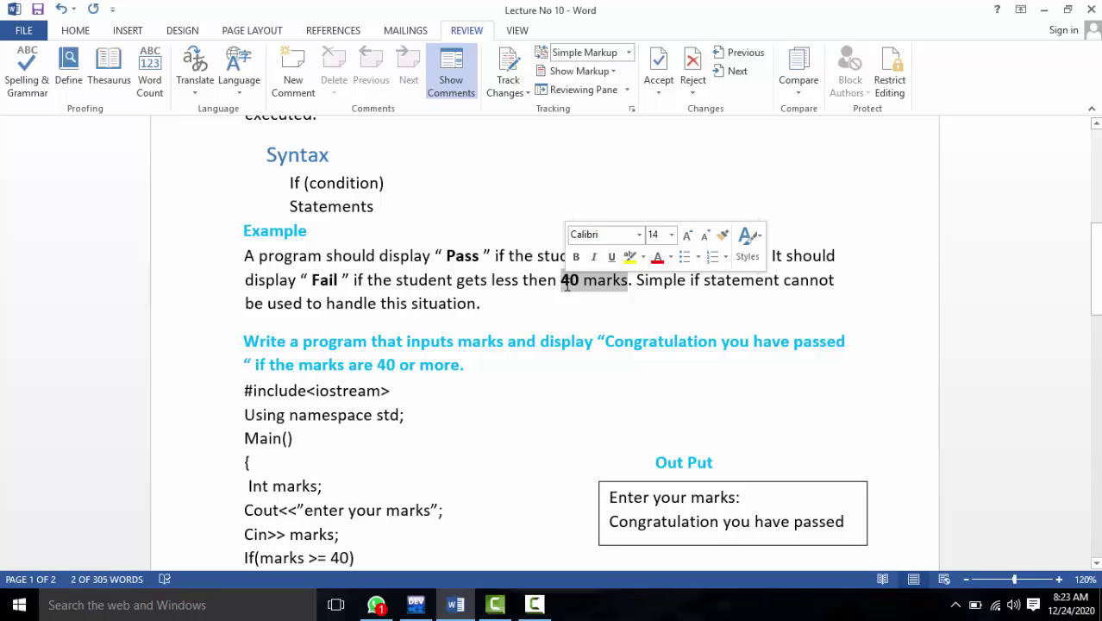
left_click(508, 306)
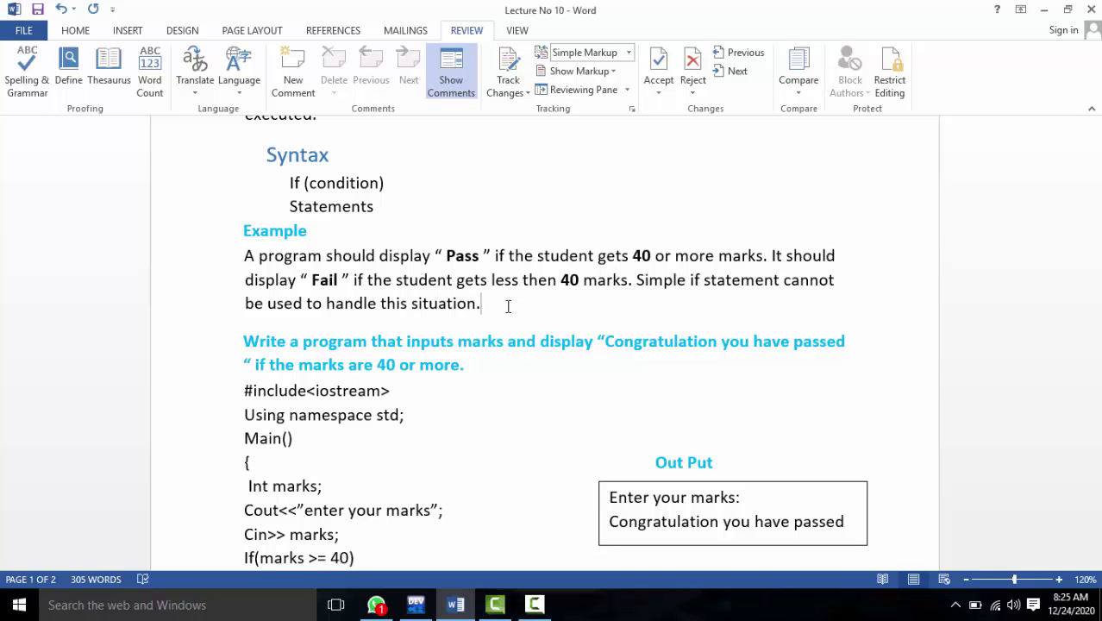
Make 'if' bold in the sentence 'Simple if statement cannot' with Ctrl+B.
double_click(694, 280)
key("ctrl+b")
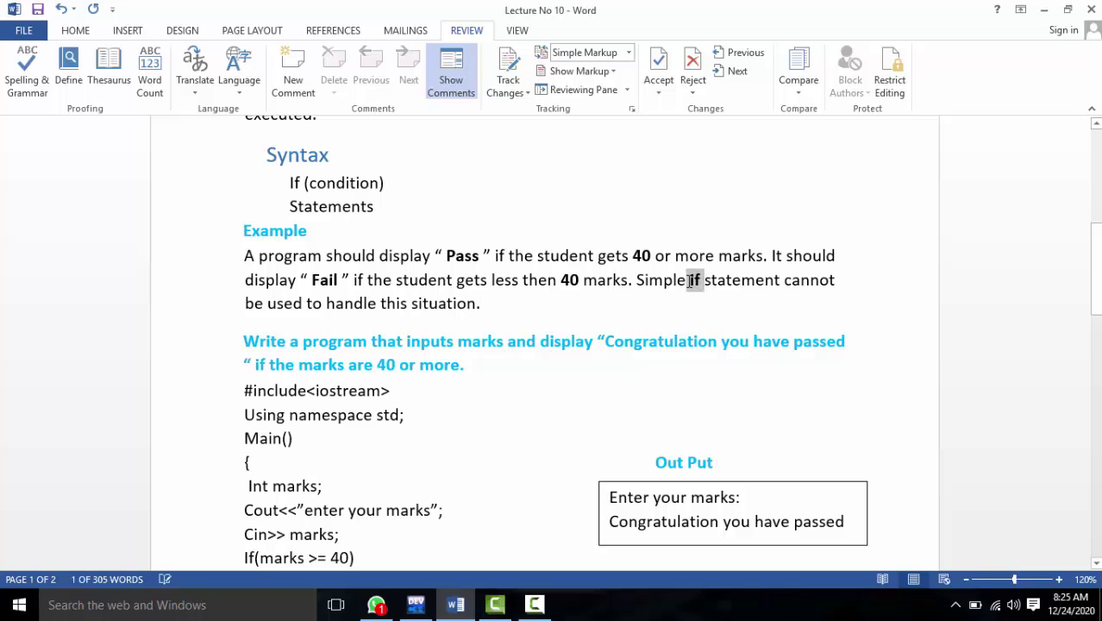
left_click(708, 298)
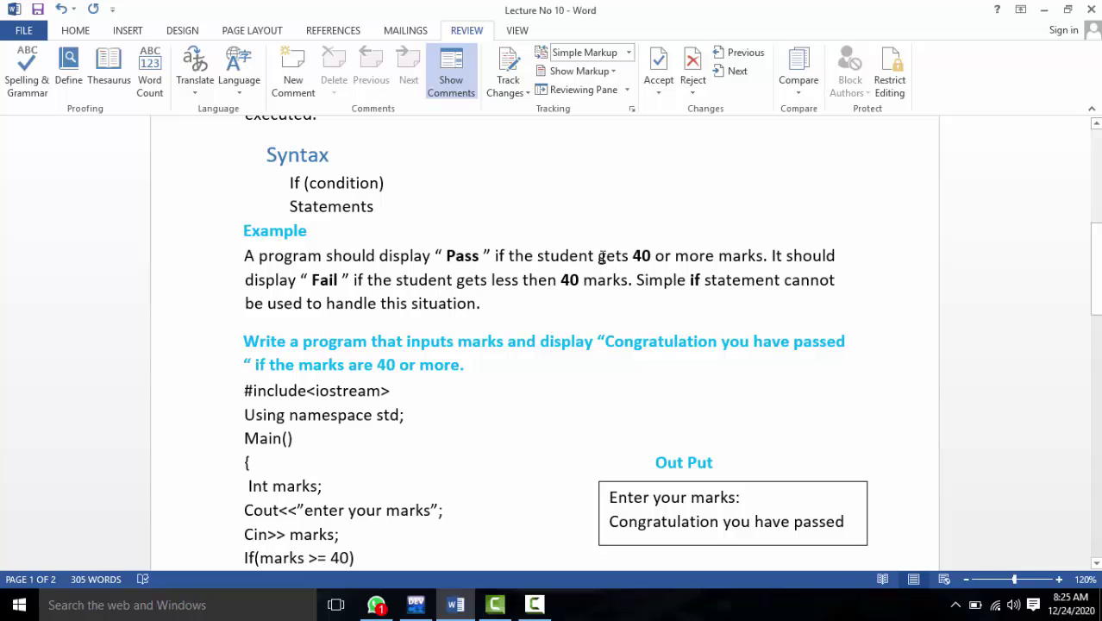
Highlight 'student gets 40', 'Pass' and 'Fail' in turn, then scroll down to the code listing.
left_click_drag(654, 256, 560, 261)
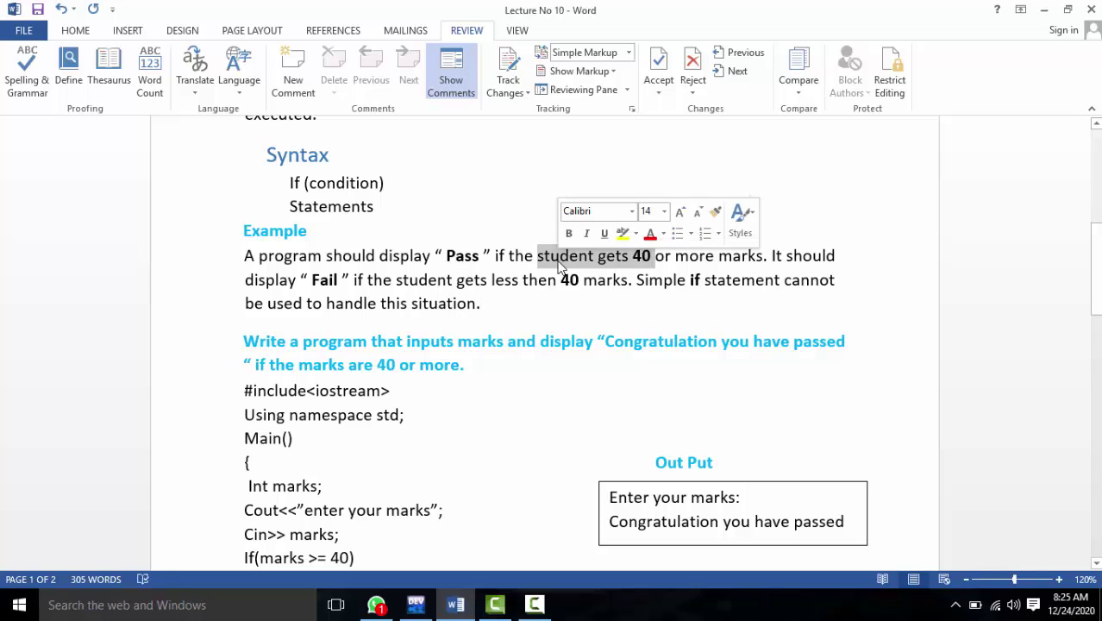
left_click(560, 261)
left_click_drag(483, 256, 446, 256)
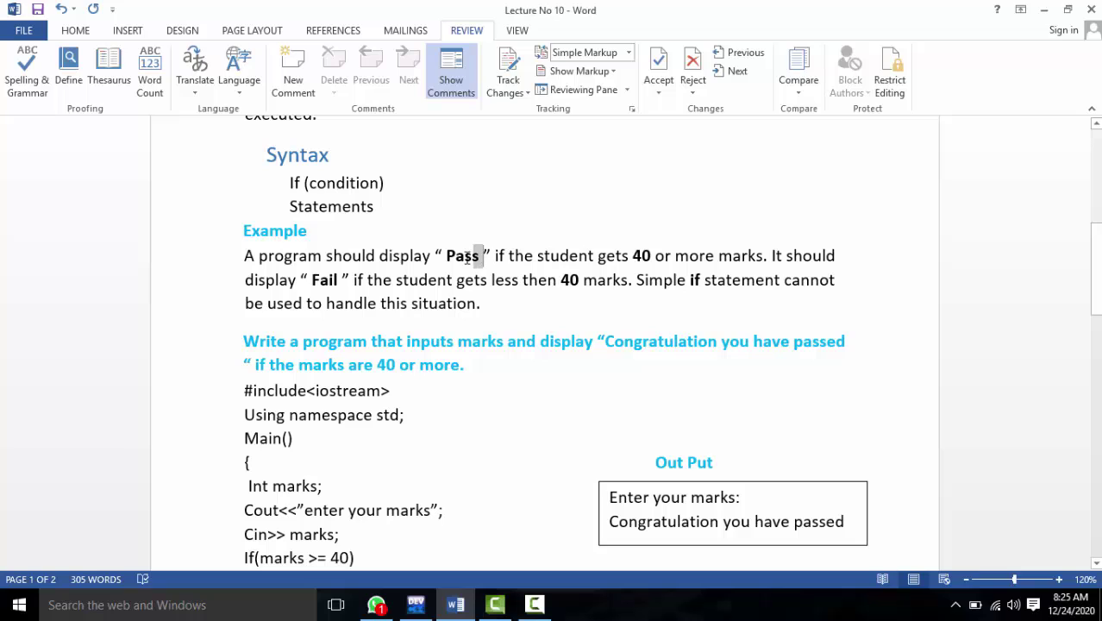
left_click(674, 256)
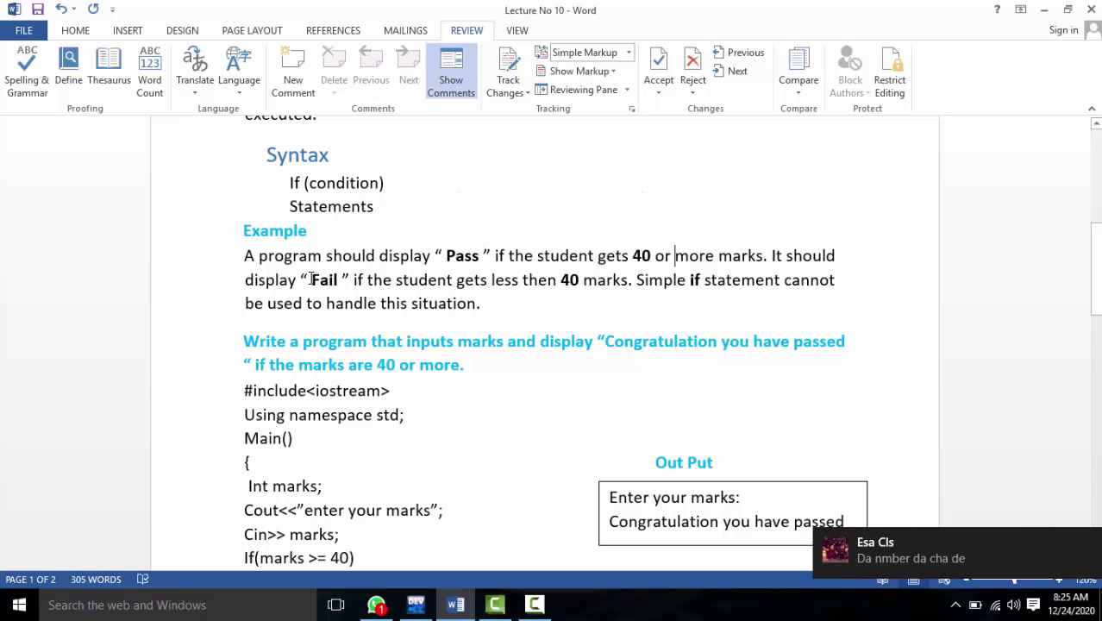
left_click_drag(301, 280, 343, 280)
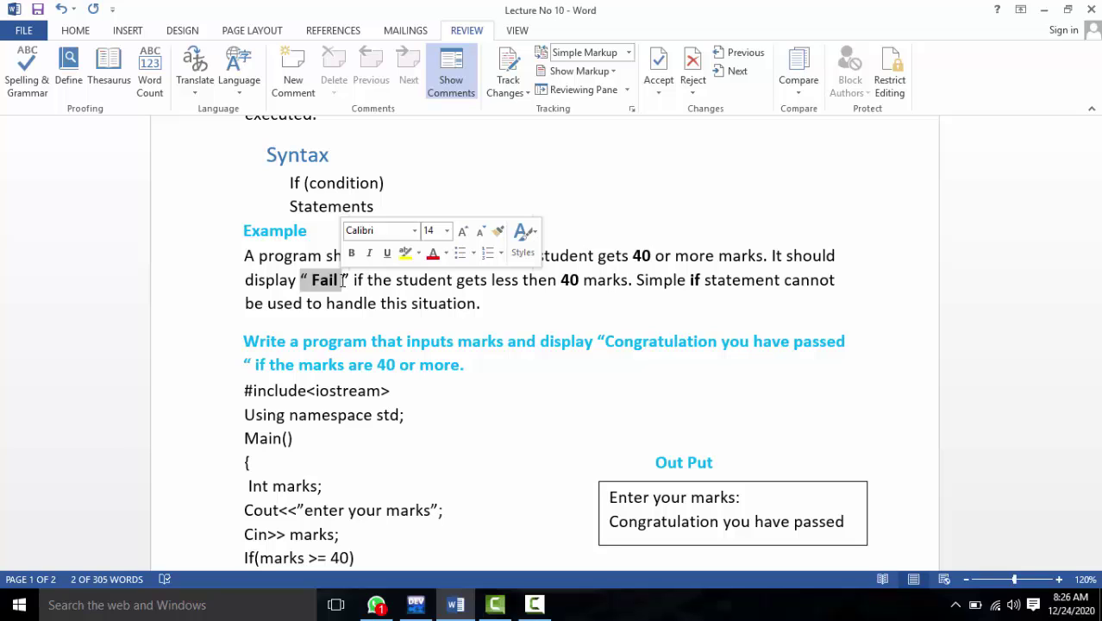
left_click(383, 280)
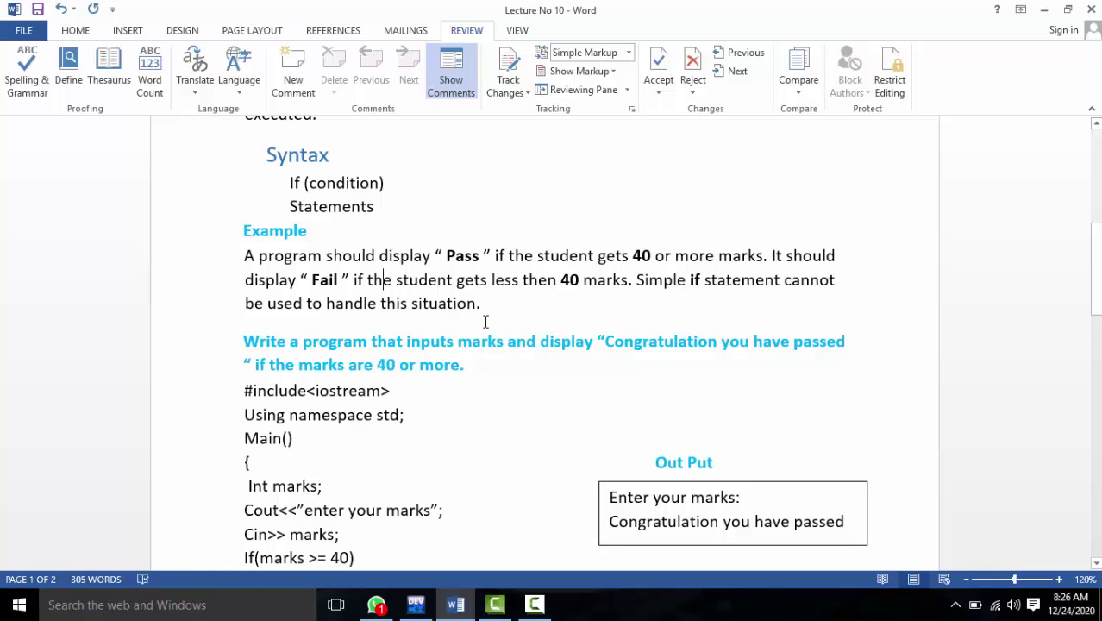
scroll(485, 322, "down", 1)
scroll(485, 322, "down", 1)
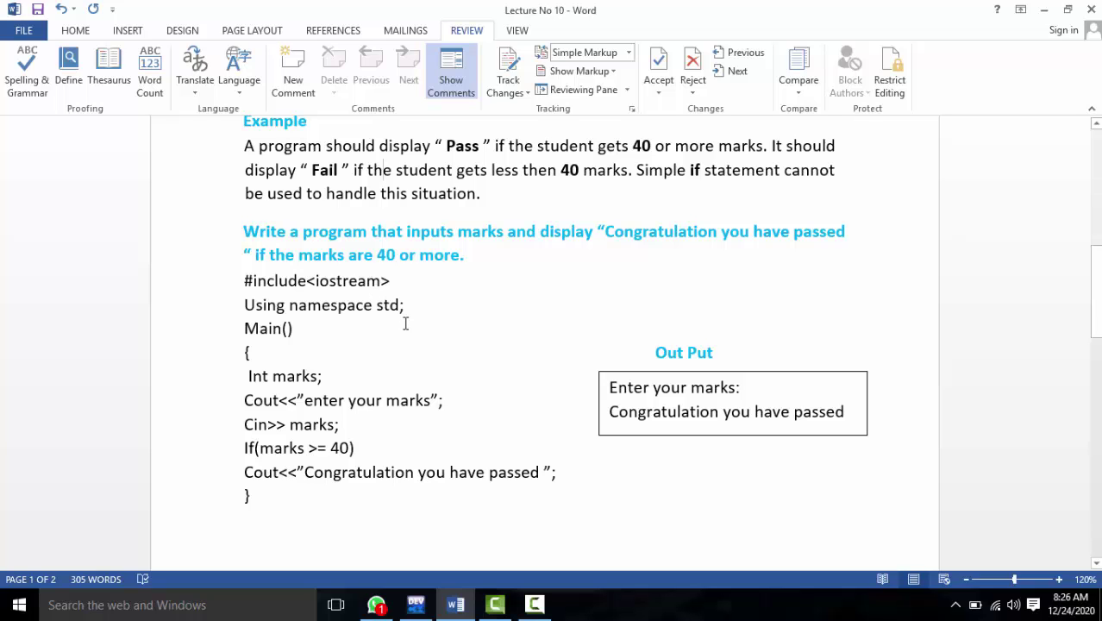
scroll(404, 319, "down", 1)
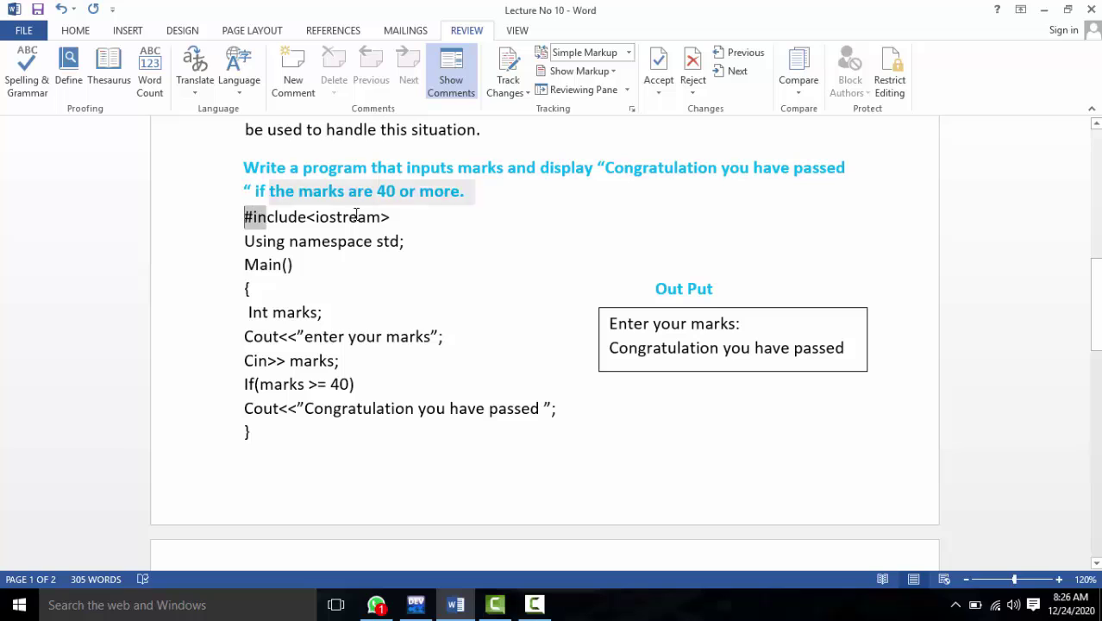
left_click_drag(244, 217, 390, 216)
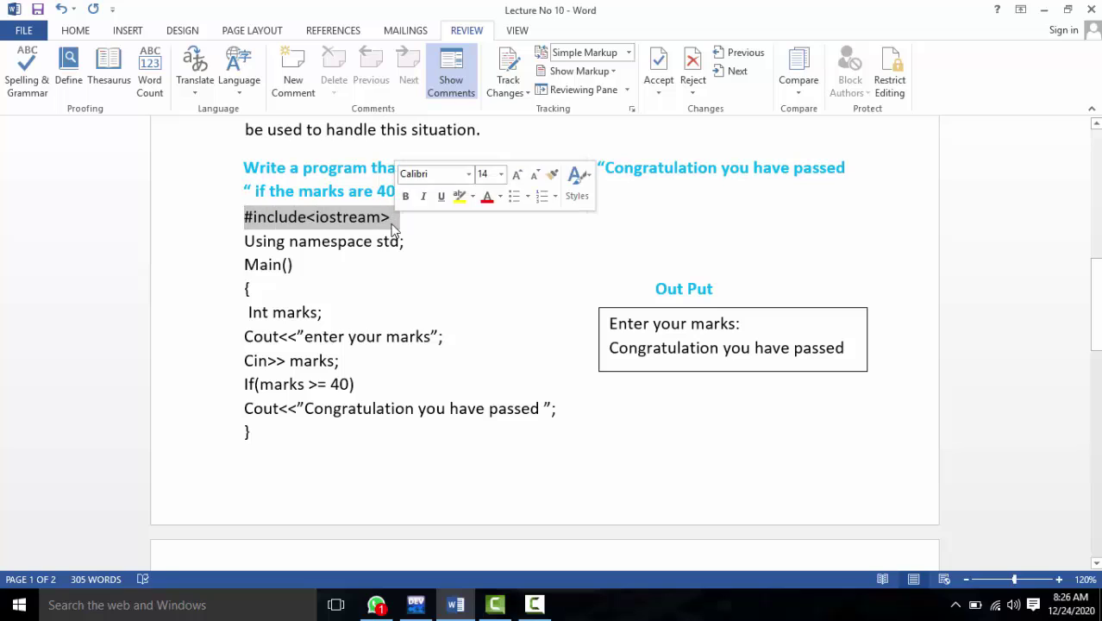
left_click(287, 293)
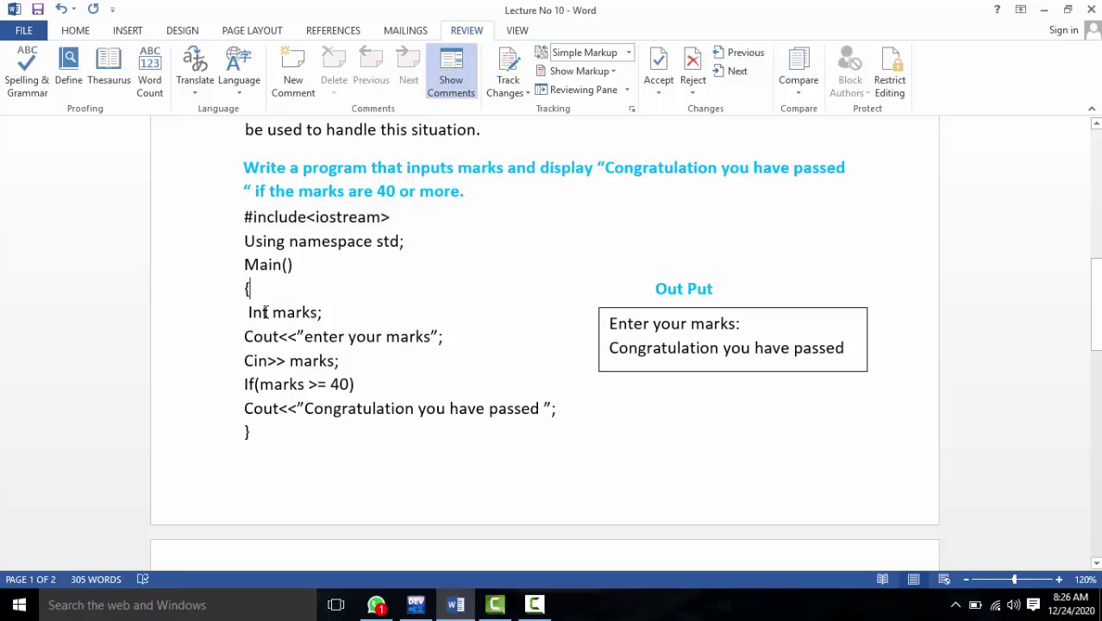
left_click_drag(273, 312, 246, 314)
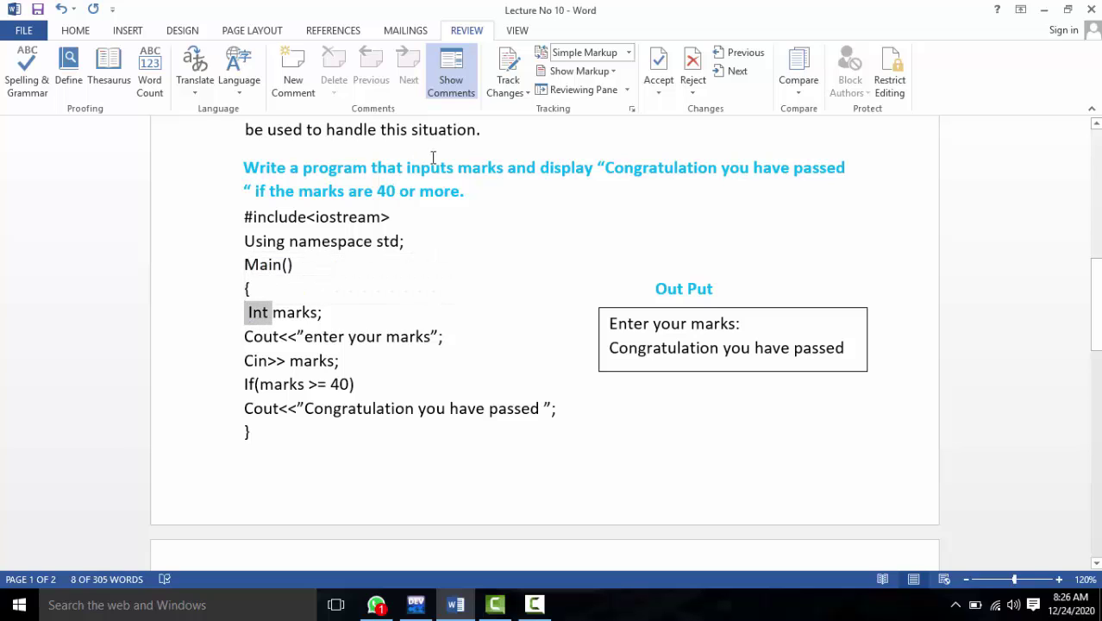
left_click(505, 167)
left_click_drag(492, 168, 458, 168)
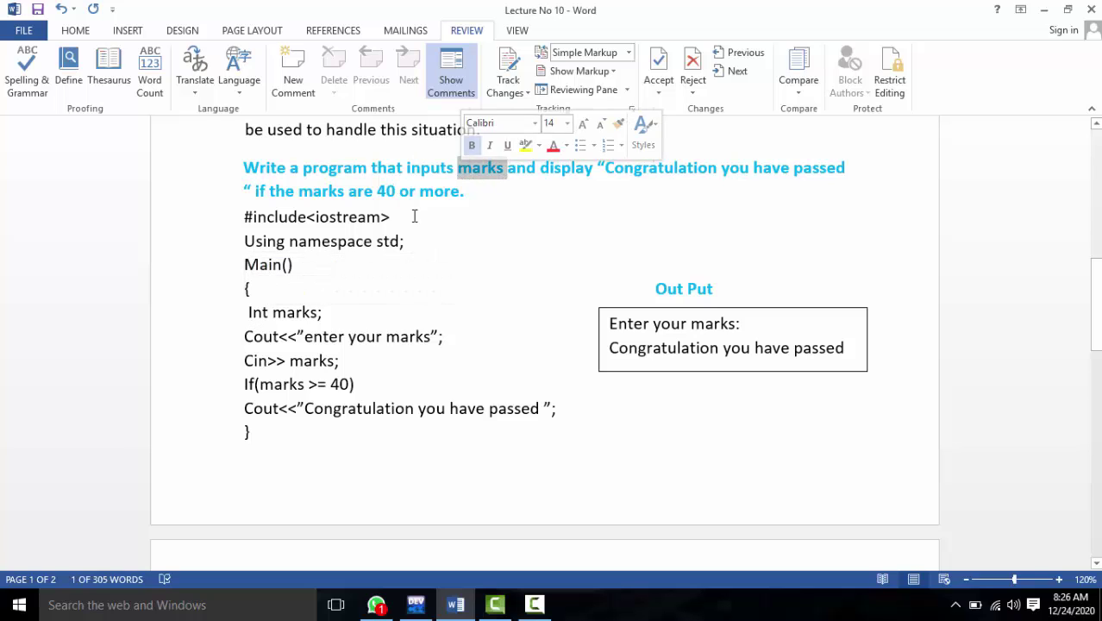
left_click_drag(321, 313, 274, 314)
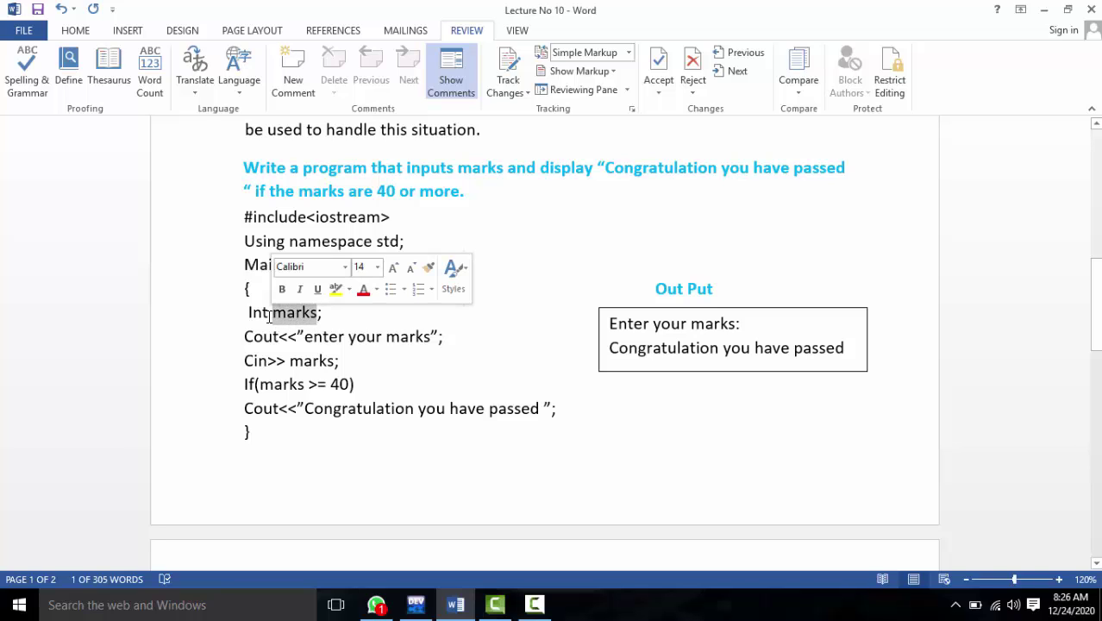
left_click_drag(270, 314, 243, 314)
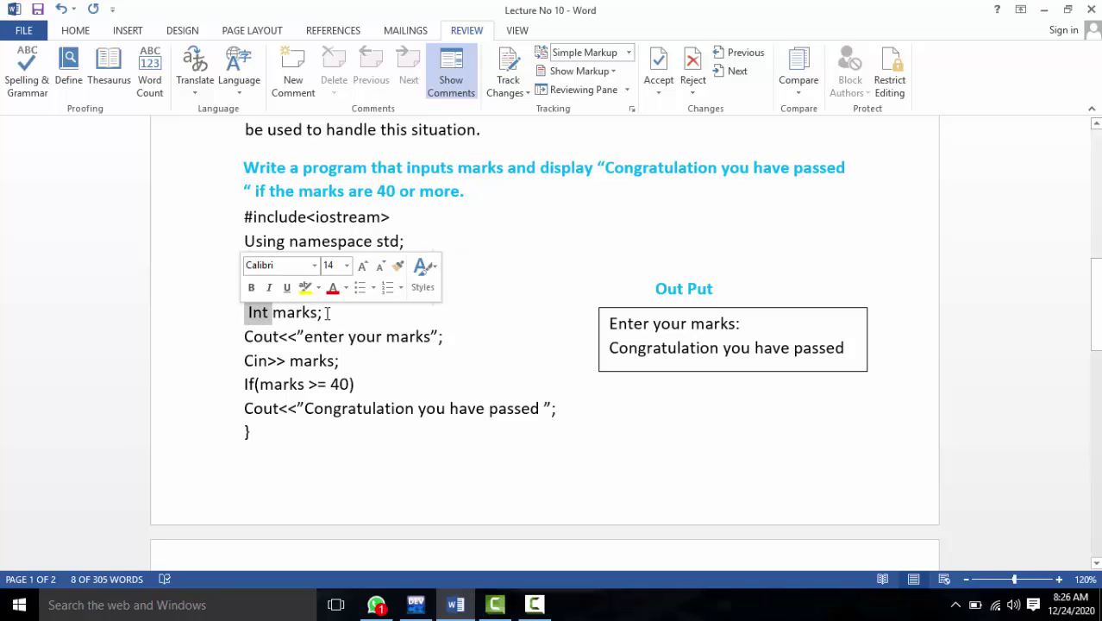
left_click_drag(324, 313, 250, 314)
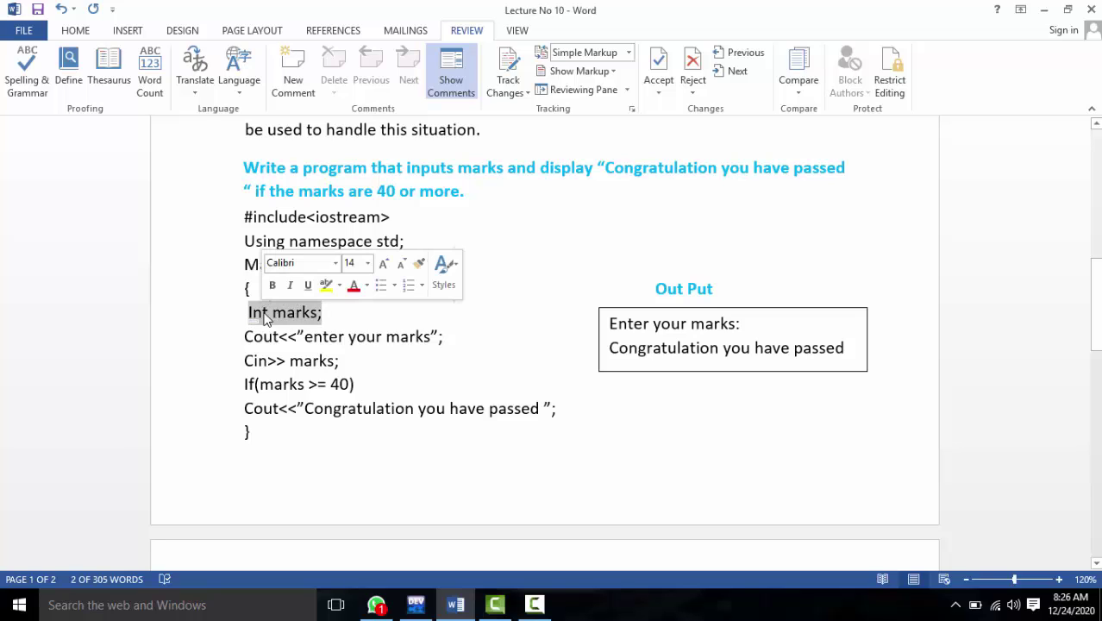
left_click(342, 314)
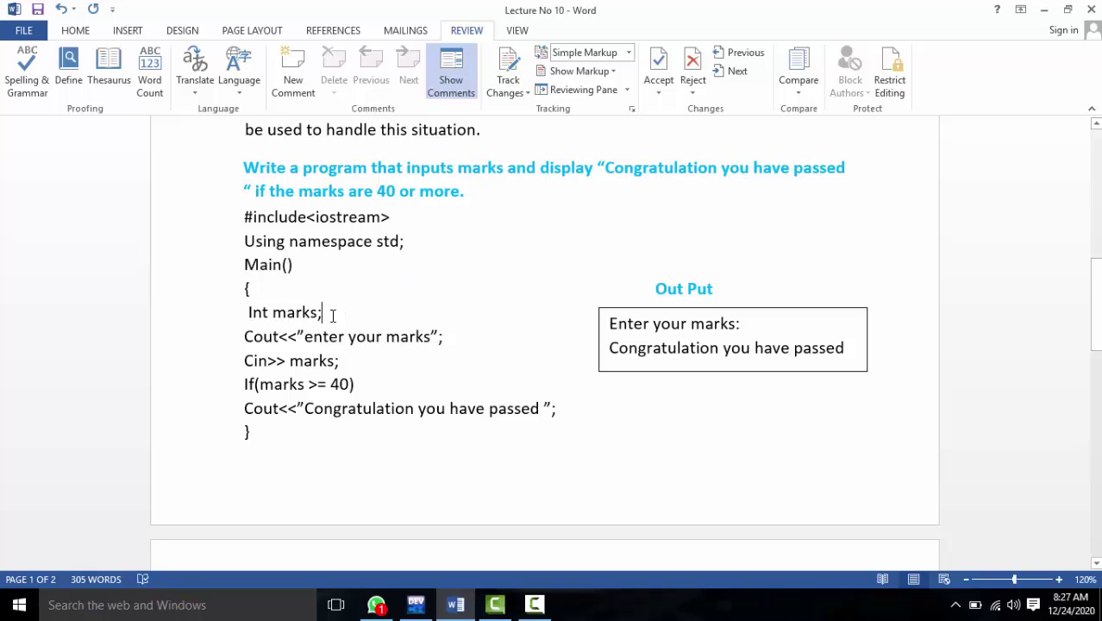
left_click_drag(278, 338, 252, 338)
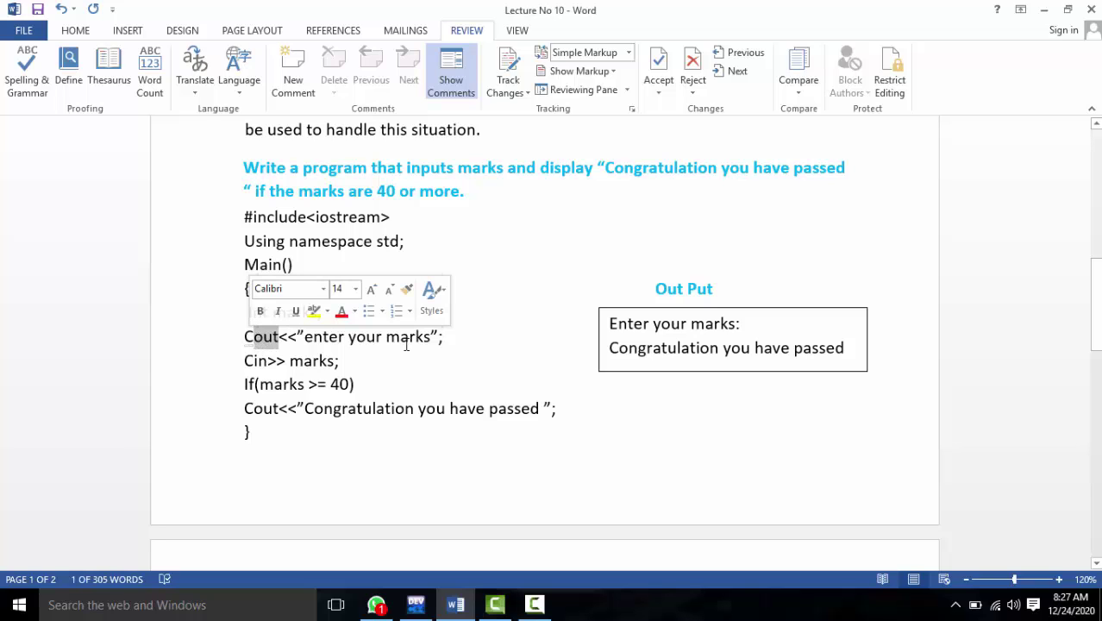
left_click_drag(431, 337, 304, 337)
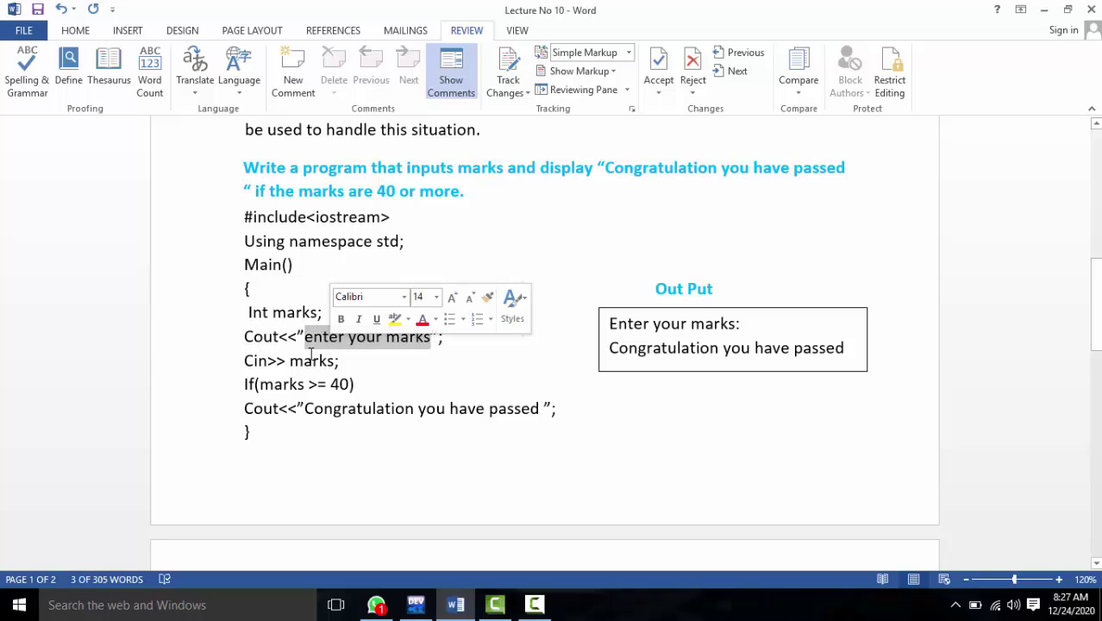
double_click(275, 362)
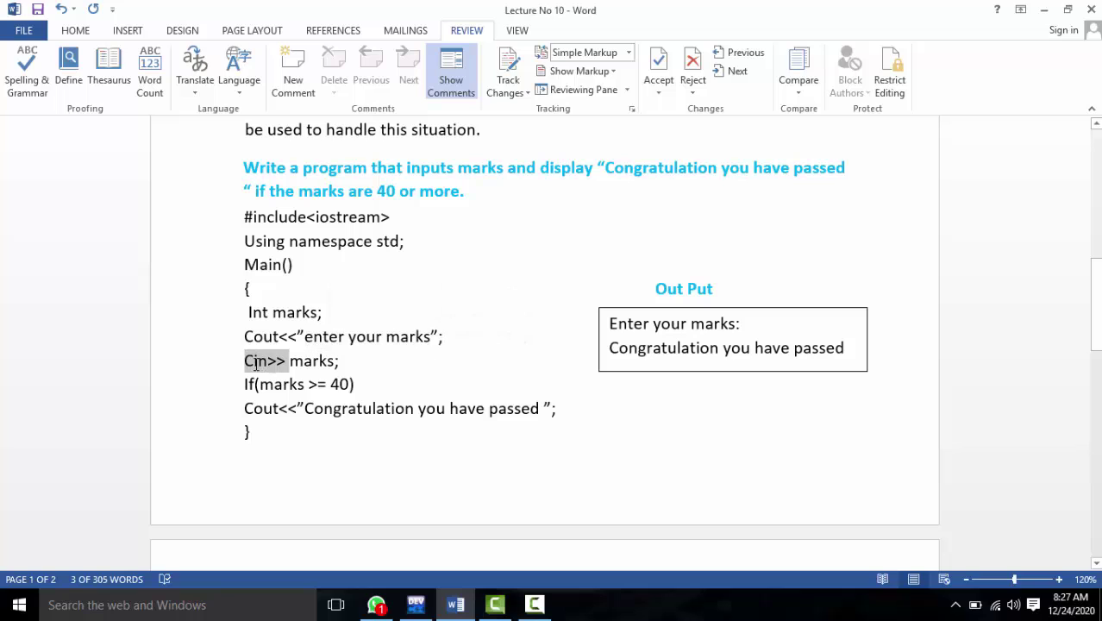
left_click(338, 361)
double_click(328, 361)
left_click(362, 385)
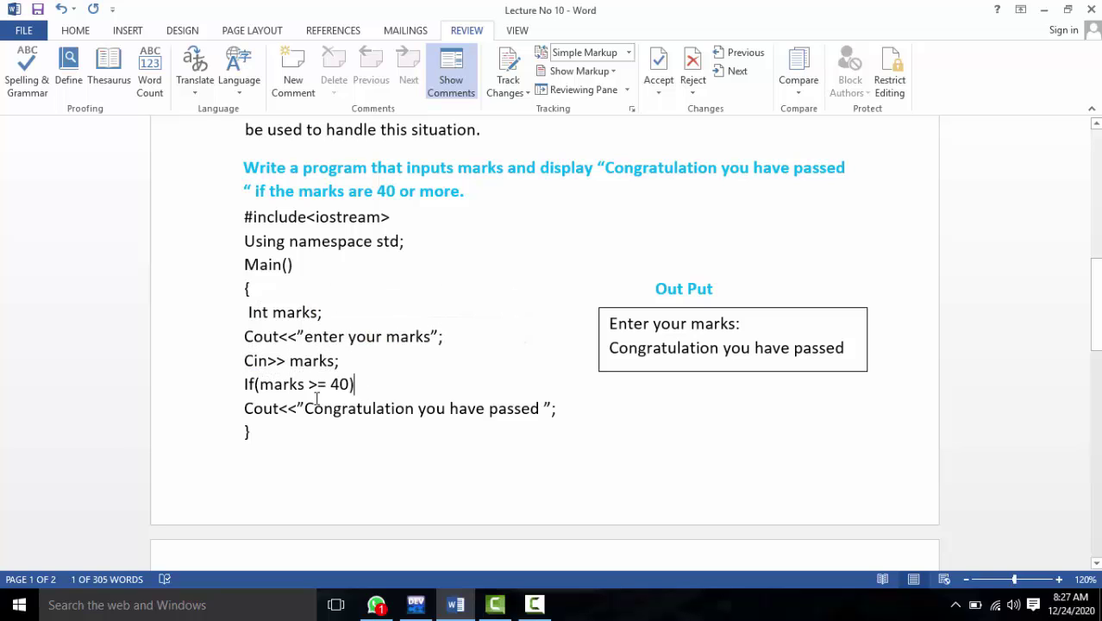
left_click(347, 360)
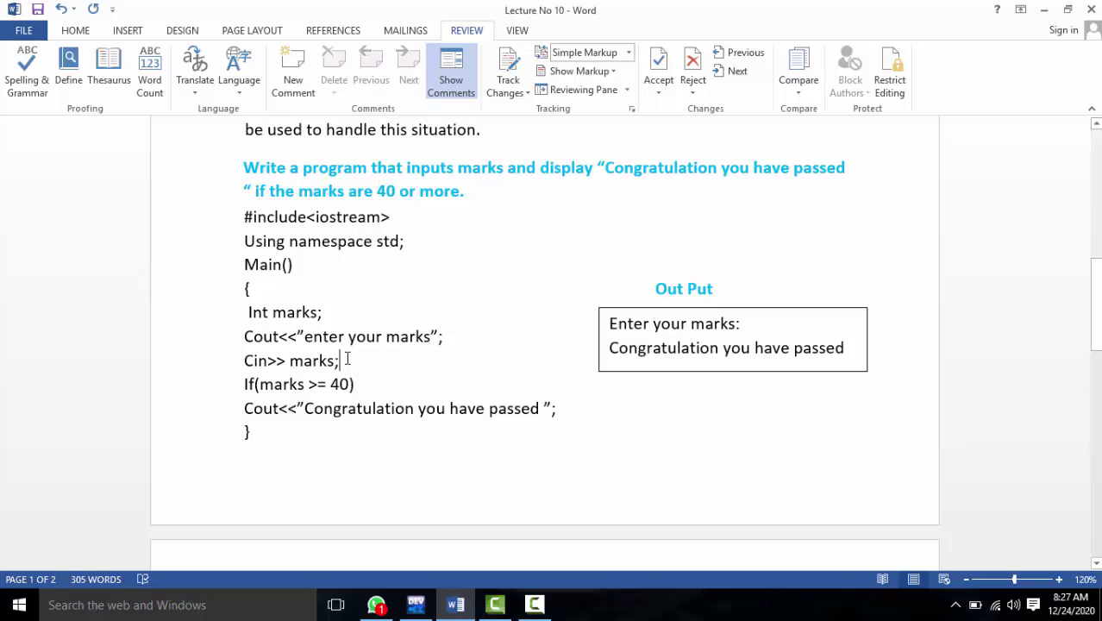
type("//")
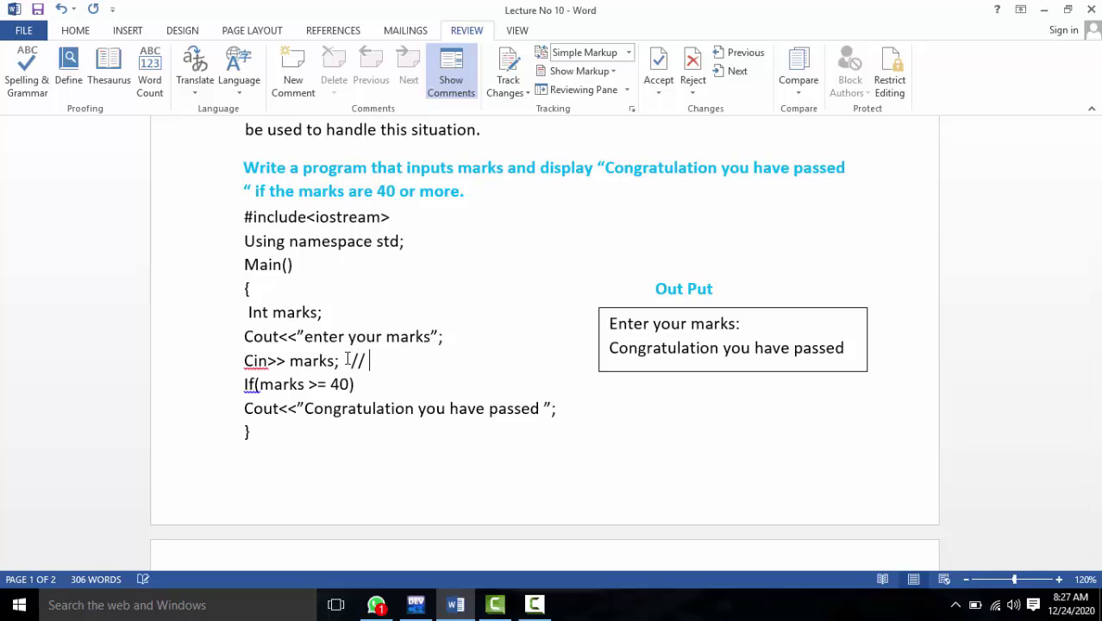
type(" 65")
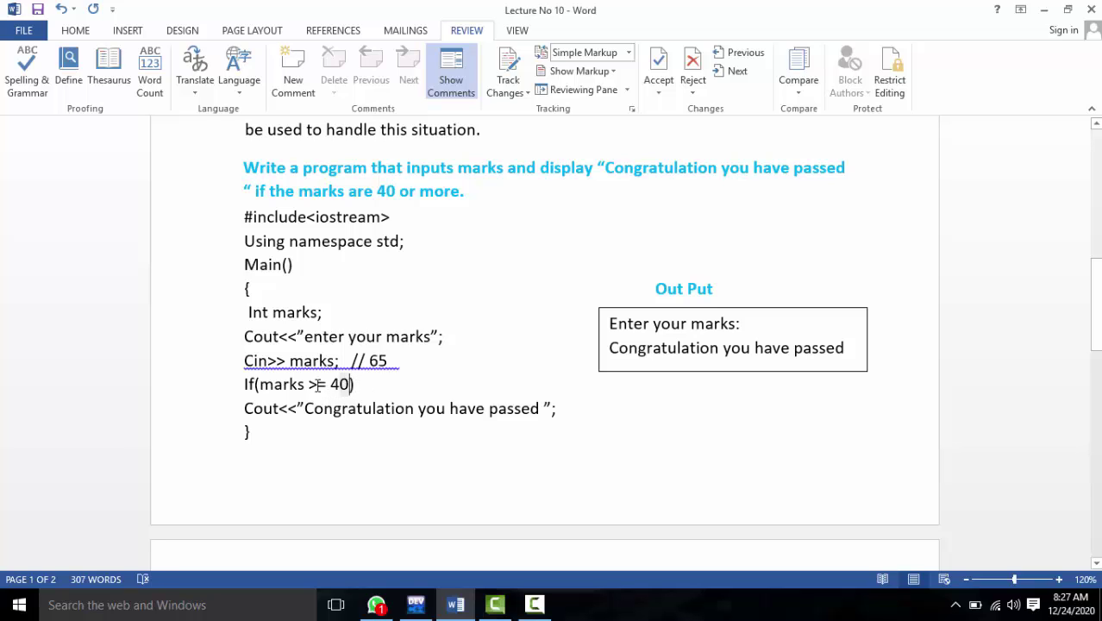
left_click_drag(353, 384, 309, 384)
left_click(327, 383)
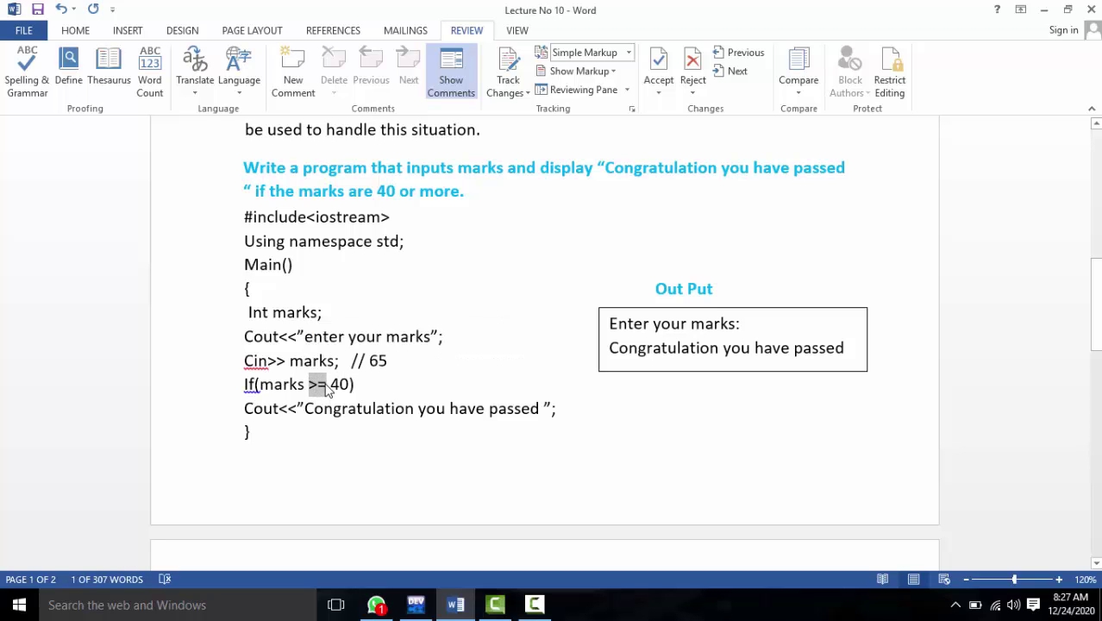
left_click(327, 385)
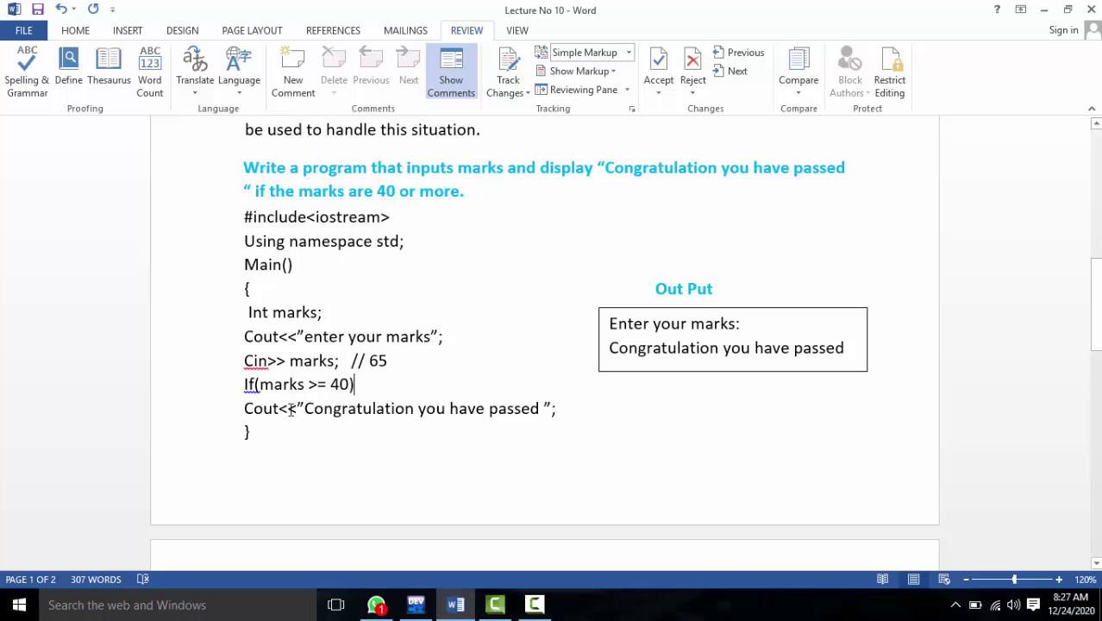
left_click_drag(278, 411, 250, 412)
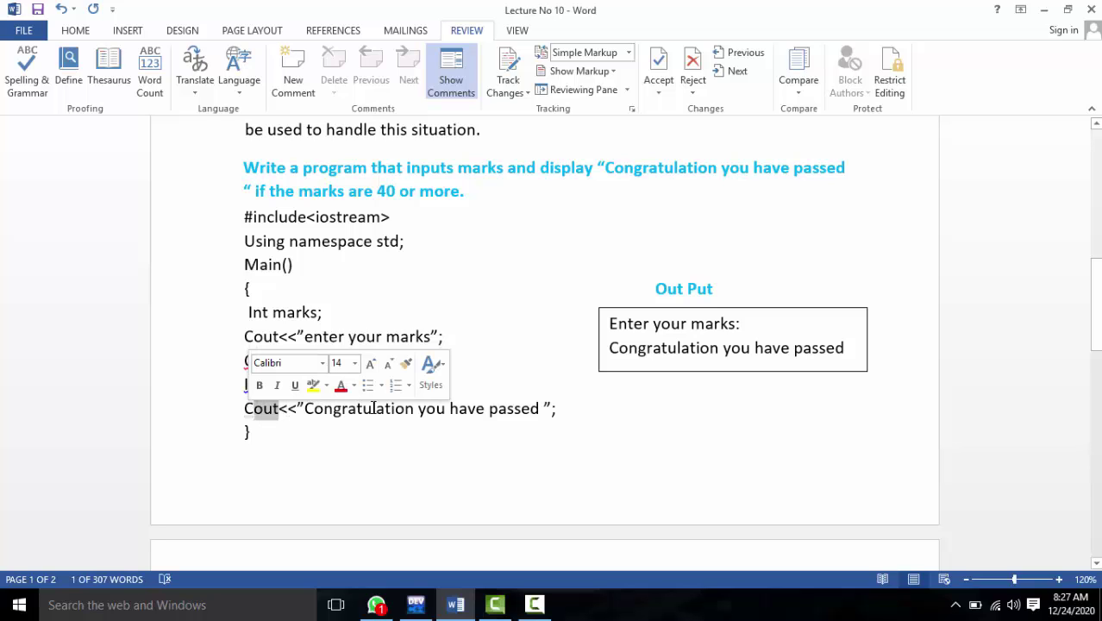
left_click(528, 408)
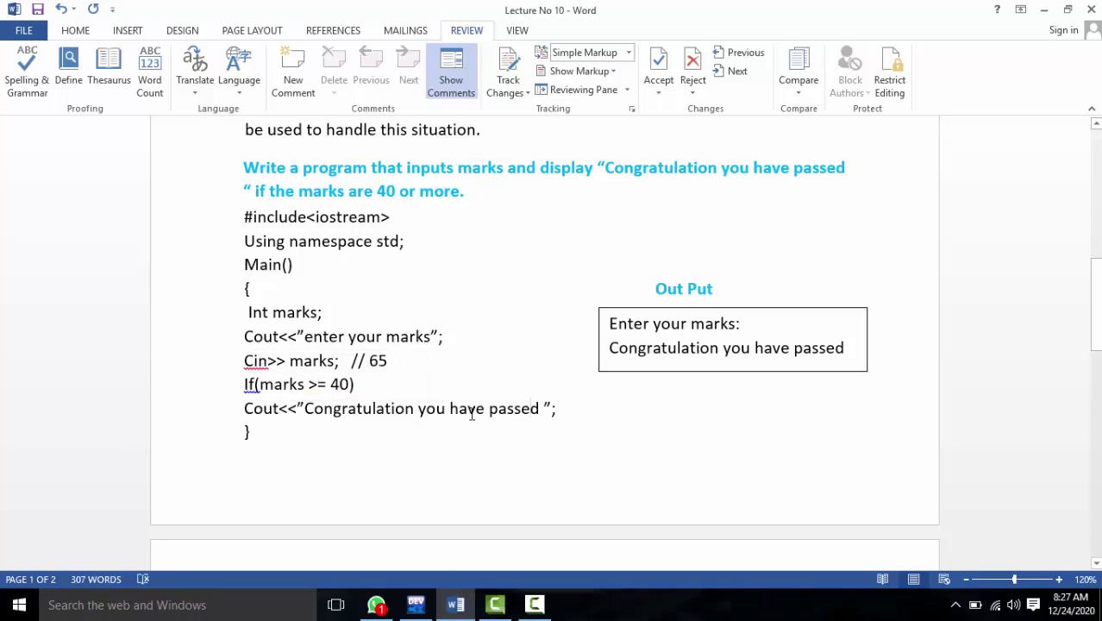
double_click(345, 384)
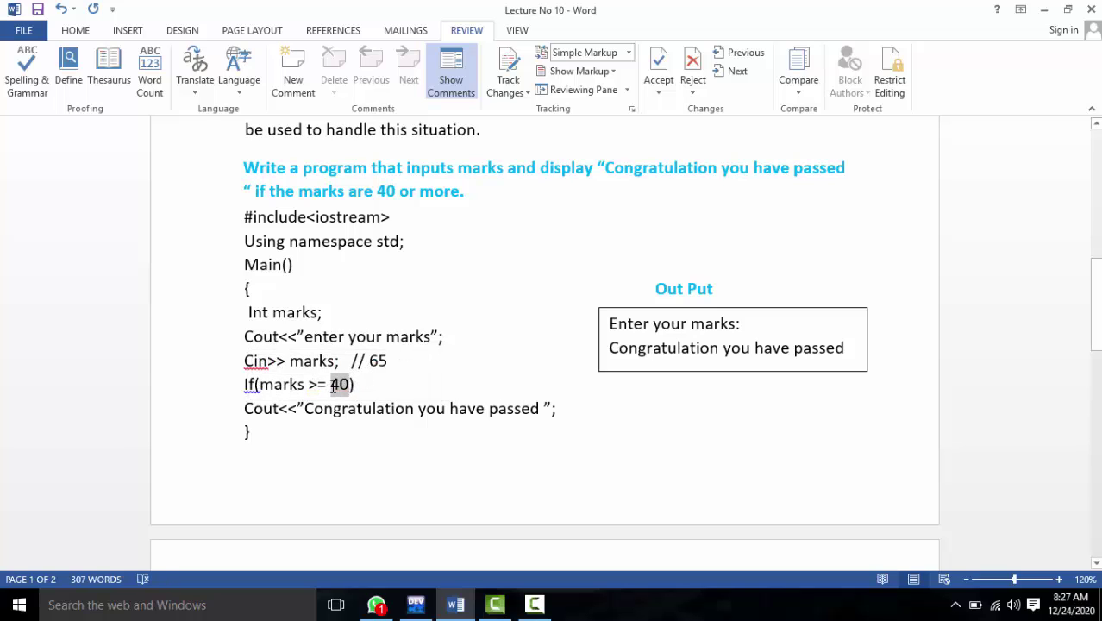
left_click(383, 385)
left_click_drag(390, 360, 369, 363)
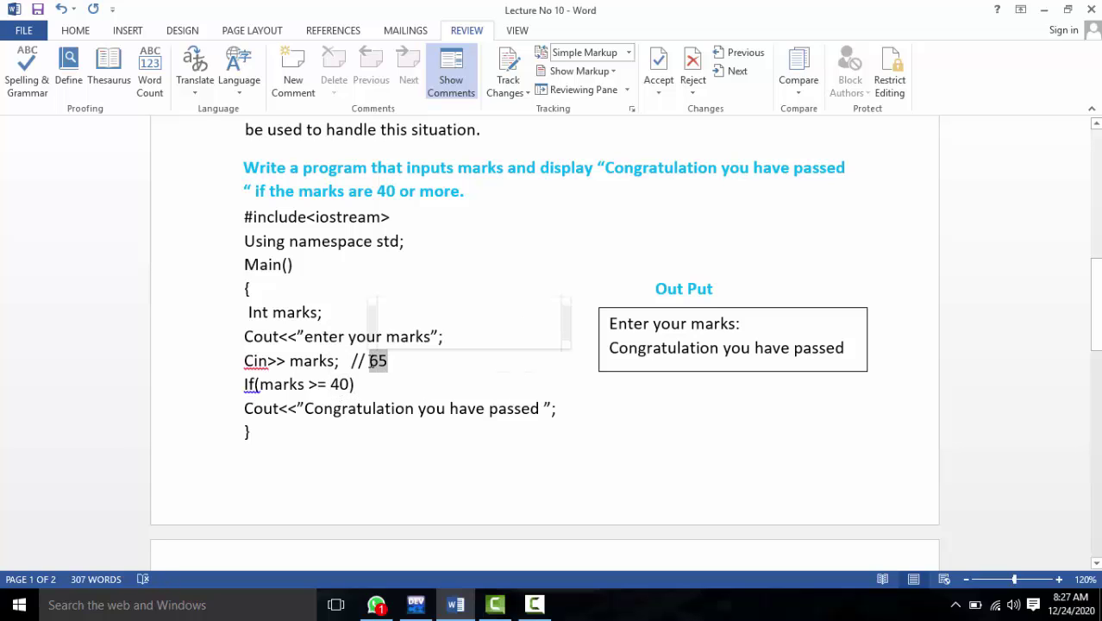
left_click(378, 386)
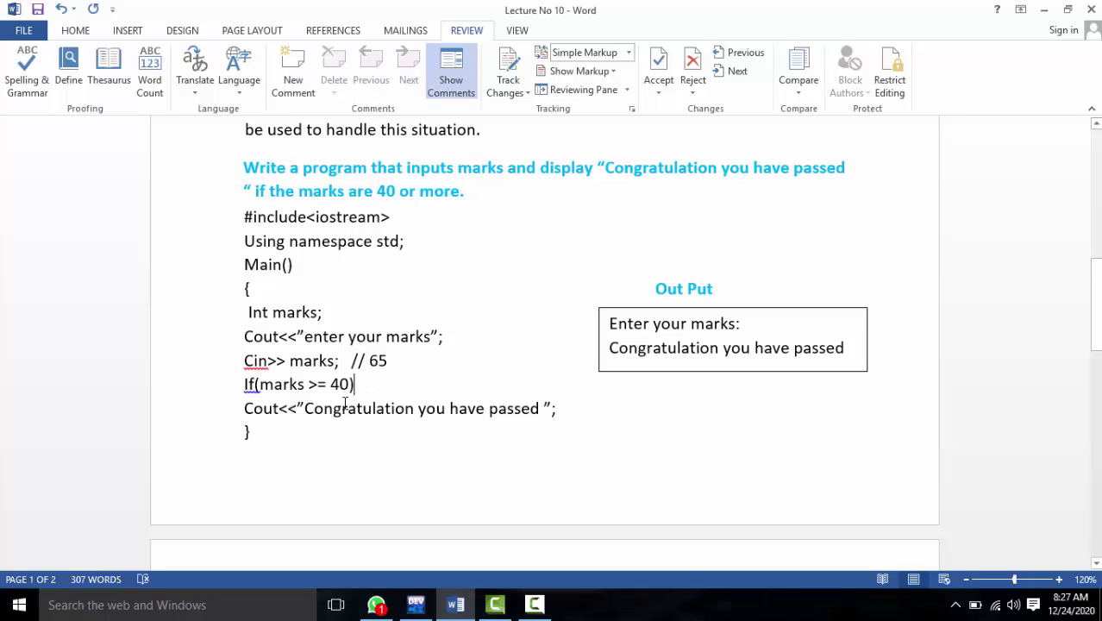
left_click_drag(305, 409, 540, 409)
Enter 65 after 'Enter your marks:' in the Out Put box.
left_click(659, 323)
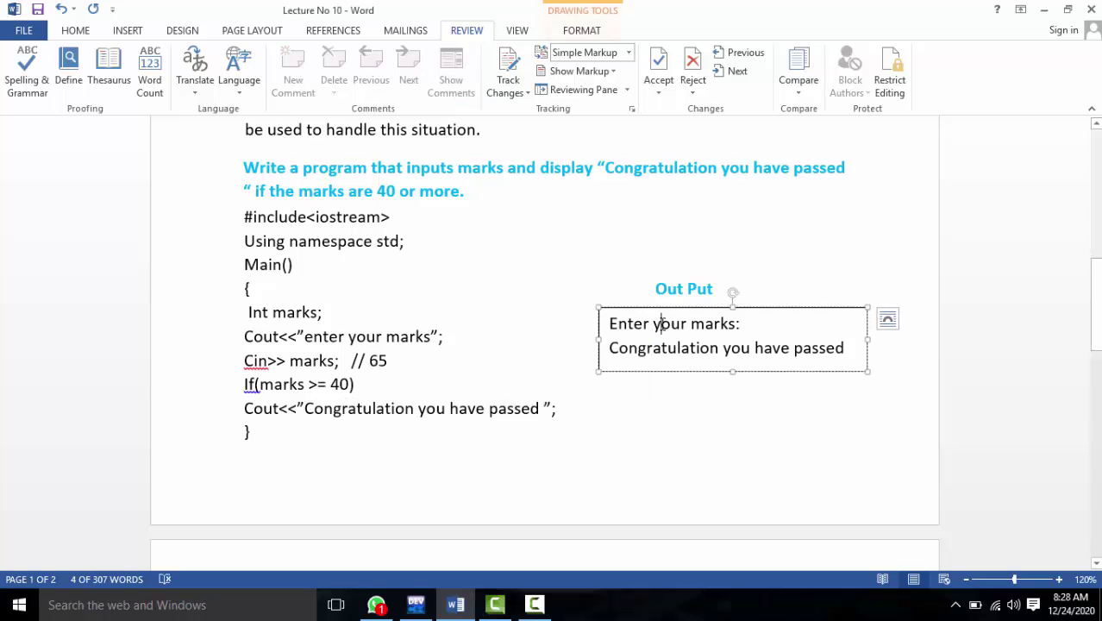
left_click(747, 322)
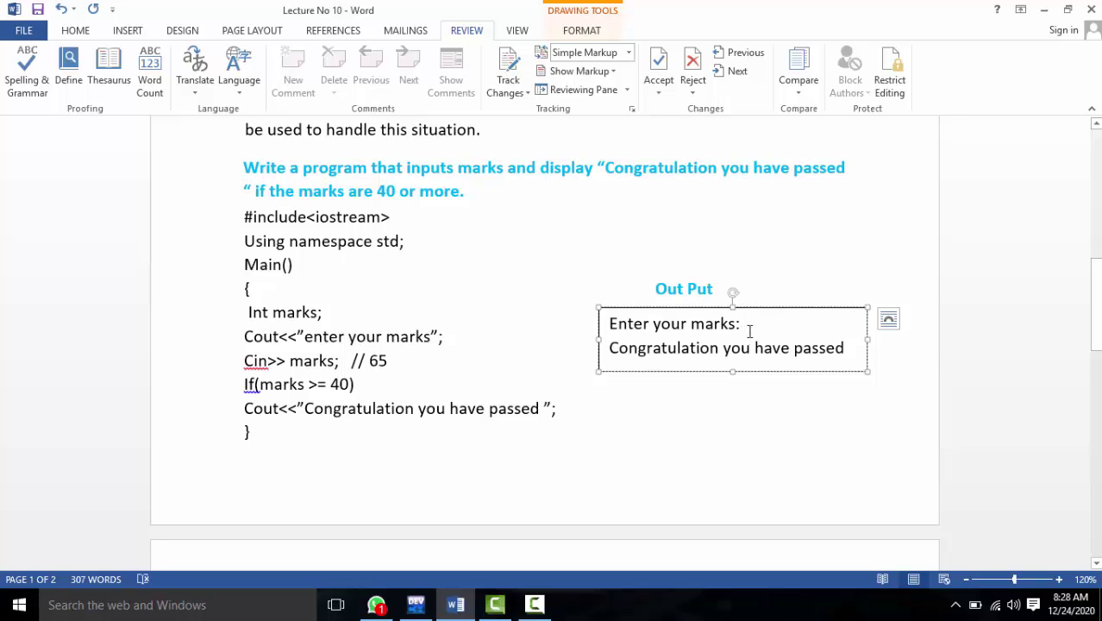
type("65")
left_click(497, 376)
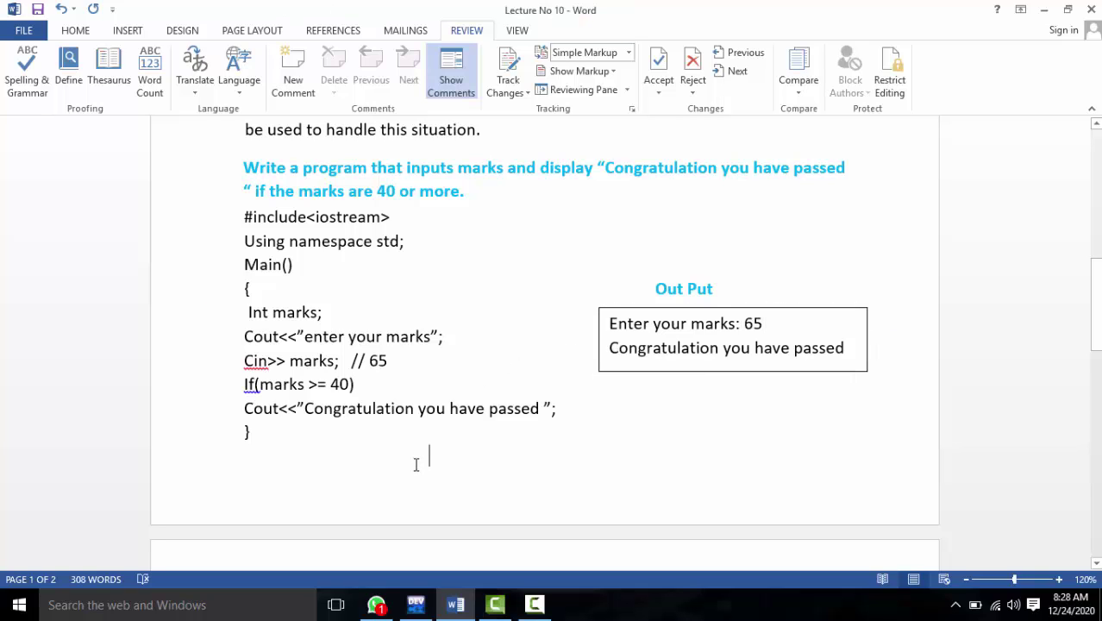
Scroll to the two-numbers-equal exercise and highlight the variables a and b in its Int line.
scroll(416, 464, "down", 2)
scroll(416, 464, "down", 2)
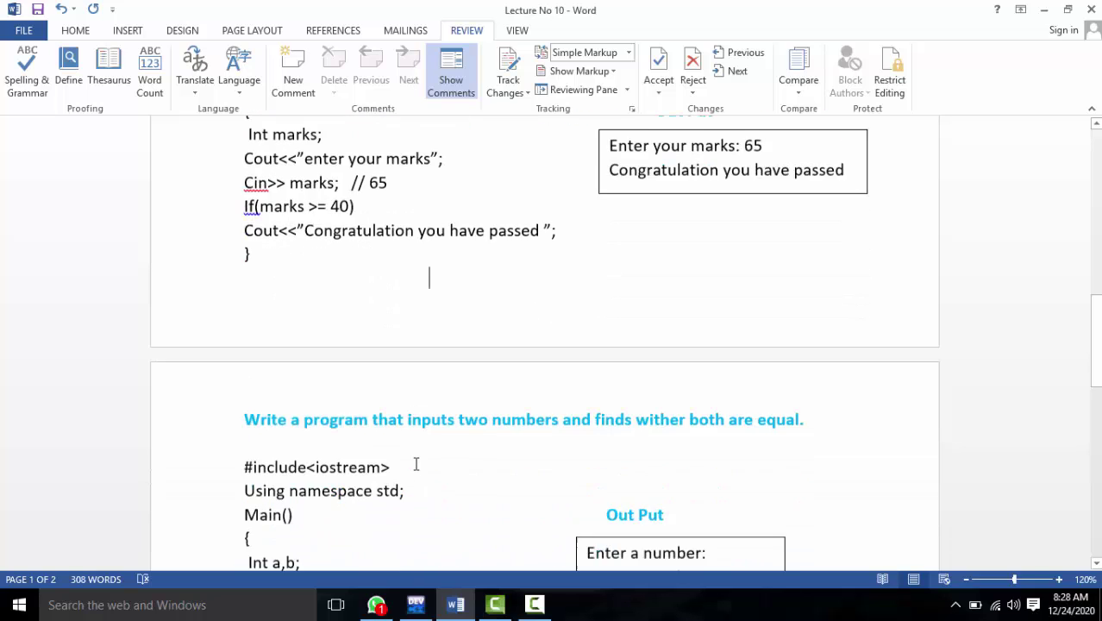
scroll(415, 464, "down", 1)
scroll(415, 464, "down", 2)
scroll(415, 461, "down", 1)
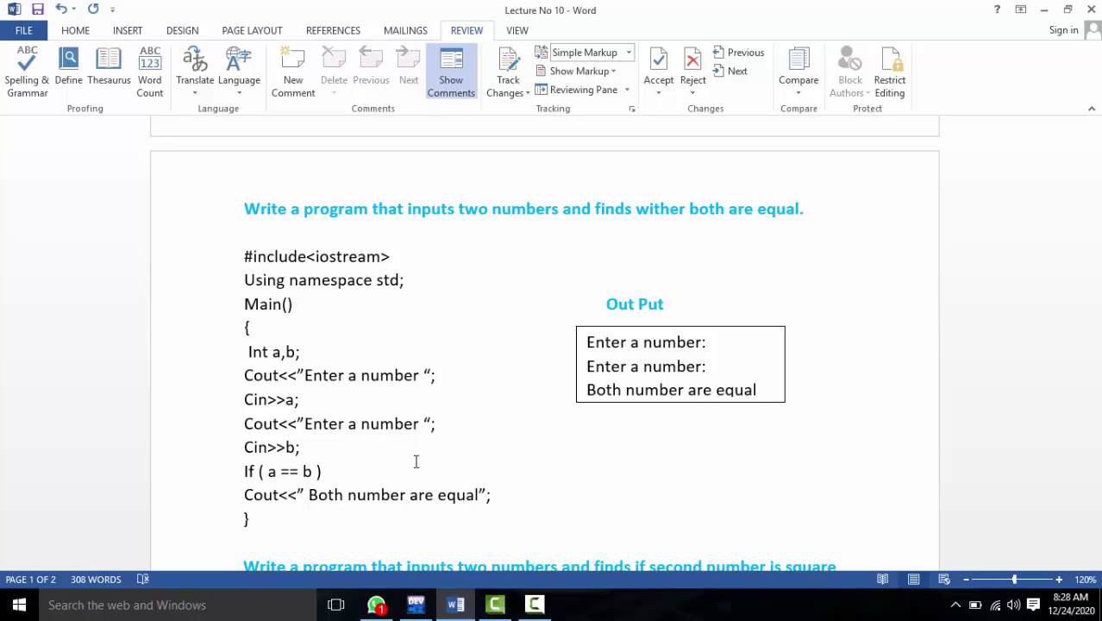
scroll(416, 463, "down", 2)
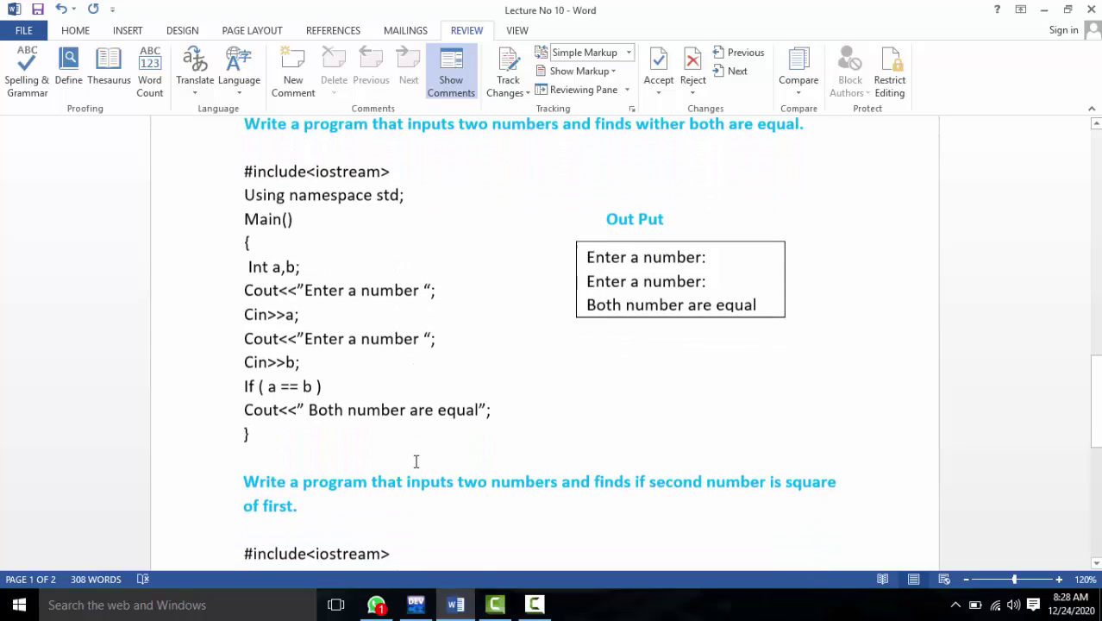
left_click_drag(276, 267, 246, 268)
left_click(273, 267)
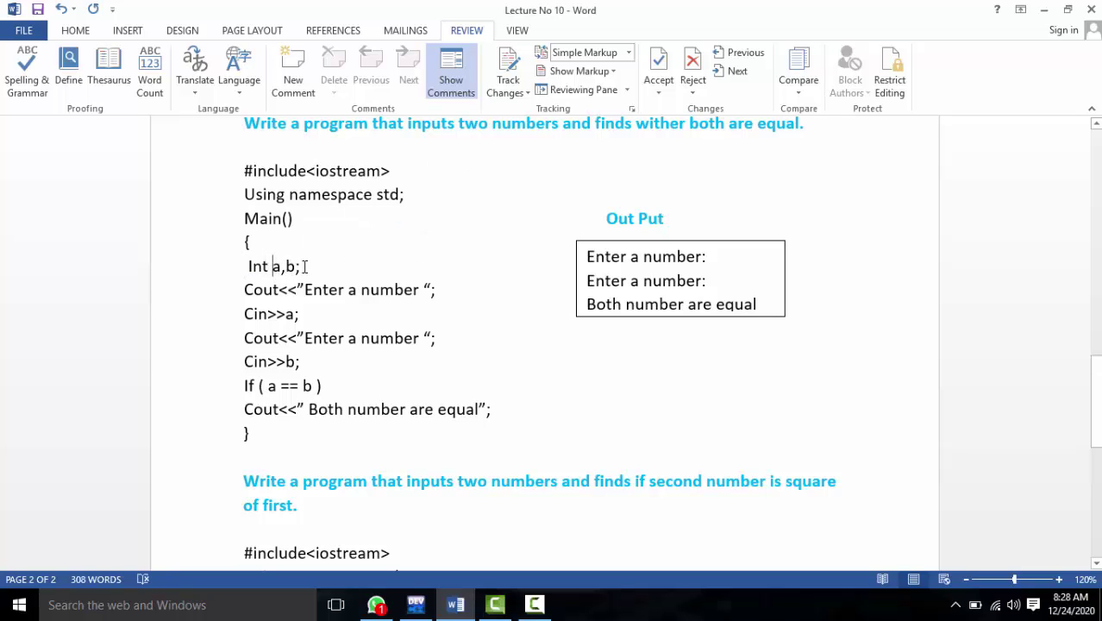
left_click_drag(298, 268, 273, 267)
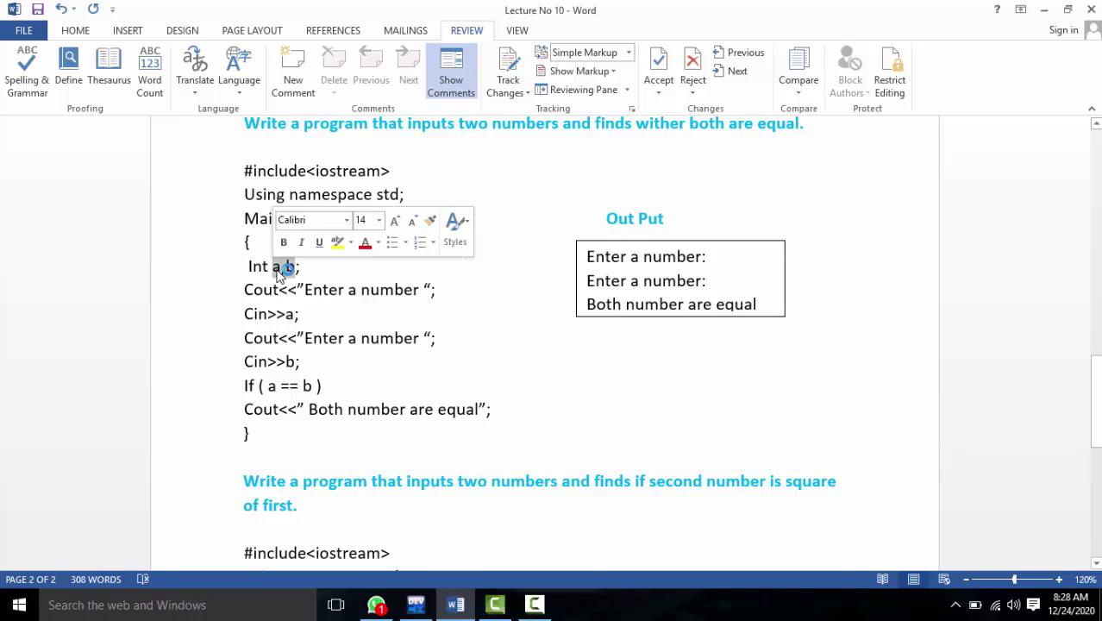
left_click(297, 290)
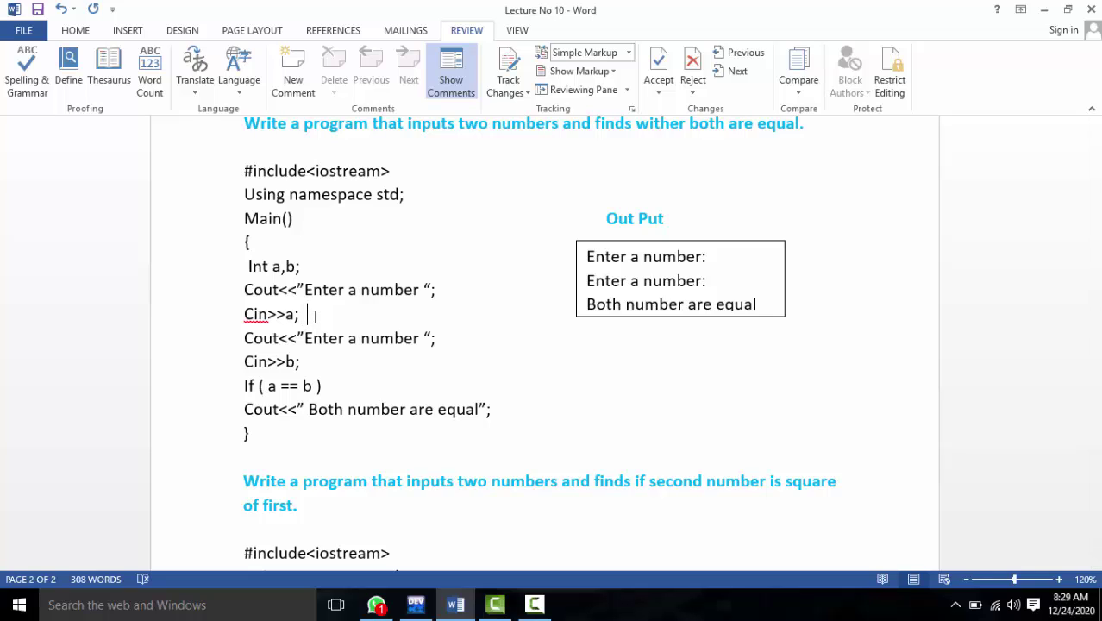
Add the comment '// 7' after Cin>>a; and the value 9 after Cin>>b;.
type("/")
type("/ 7")
left_click(311, 369)
type("9")
Highlight a and b in the If condition, the equality message, and the sample values 7 and 9.
left_click(338, 388)
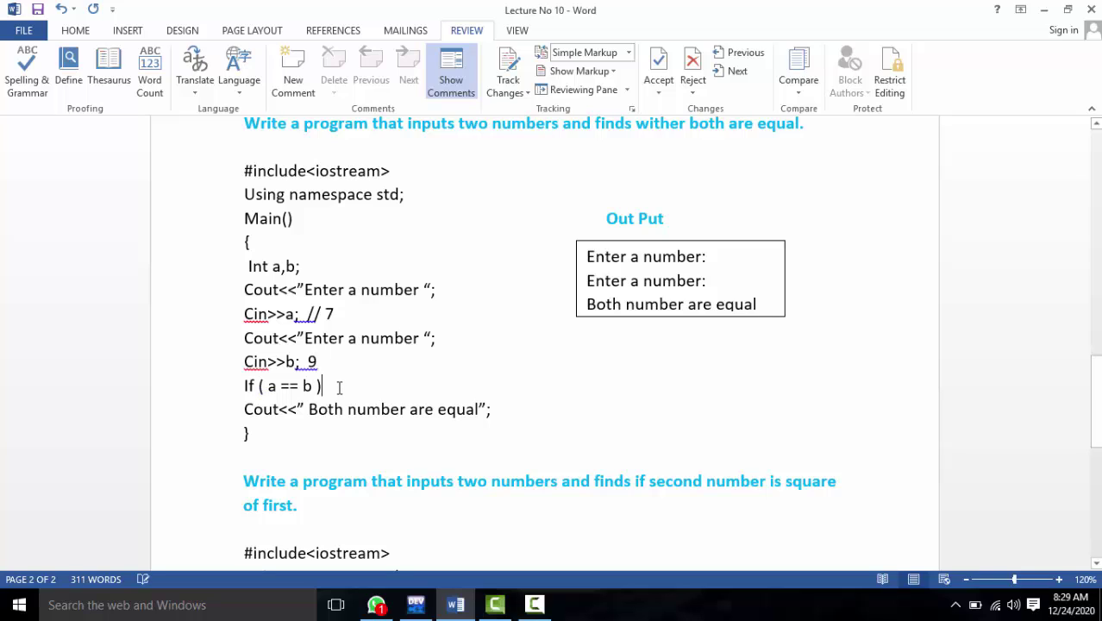
double_click(272, 386)
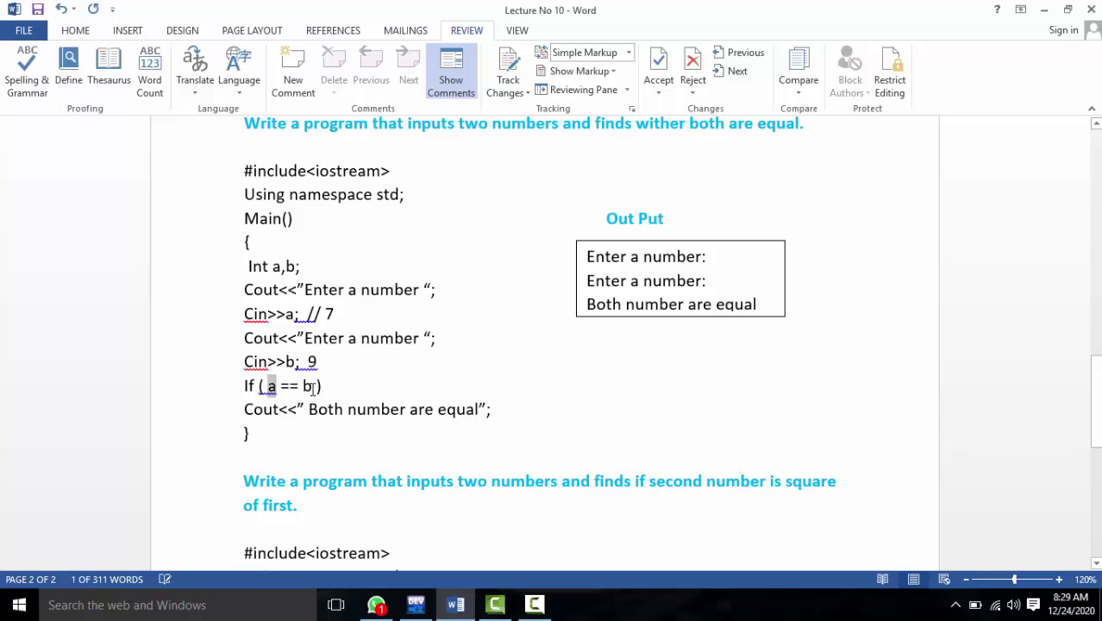
double_click(309, 386)
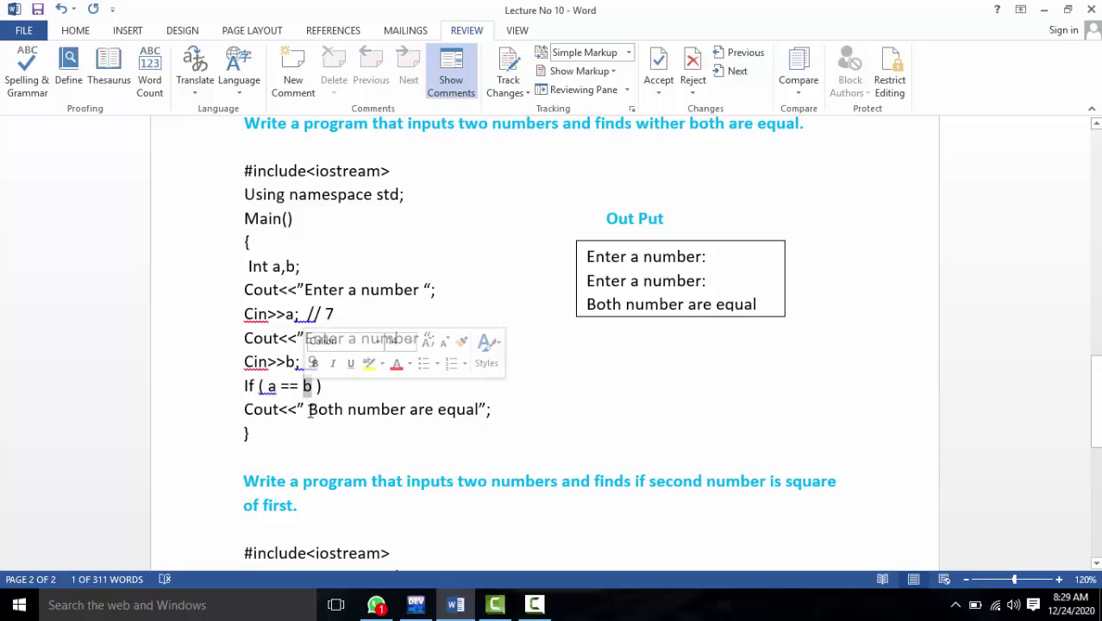
left_click_drag(279, 410, 458, 409)
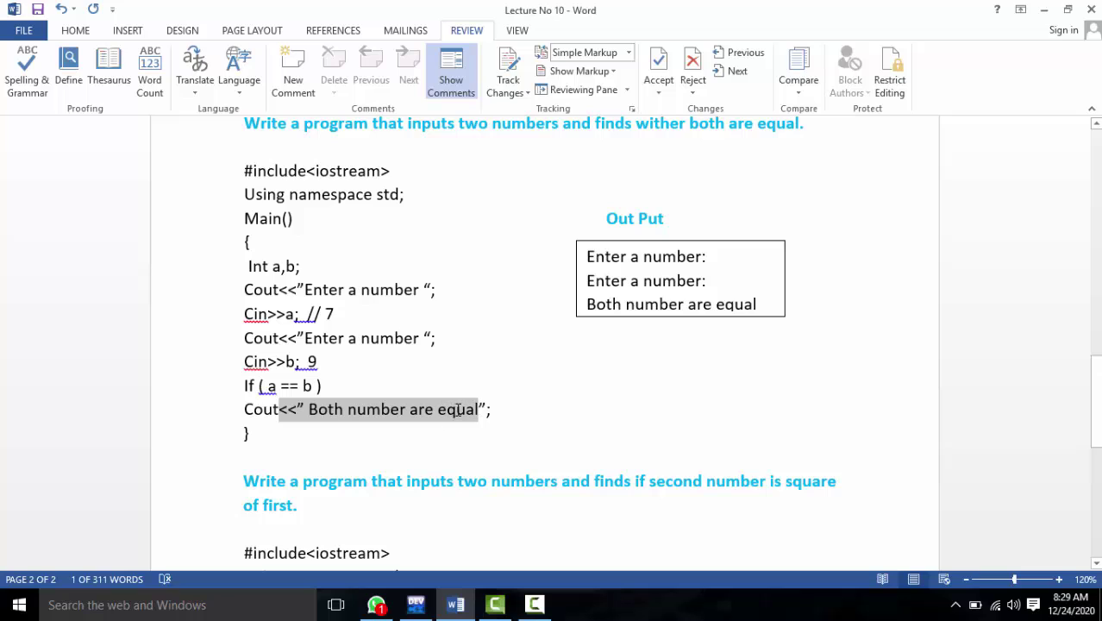
left_click(405, 409)
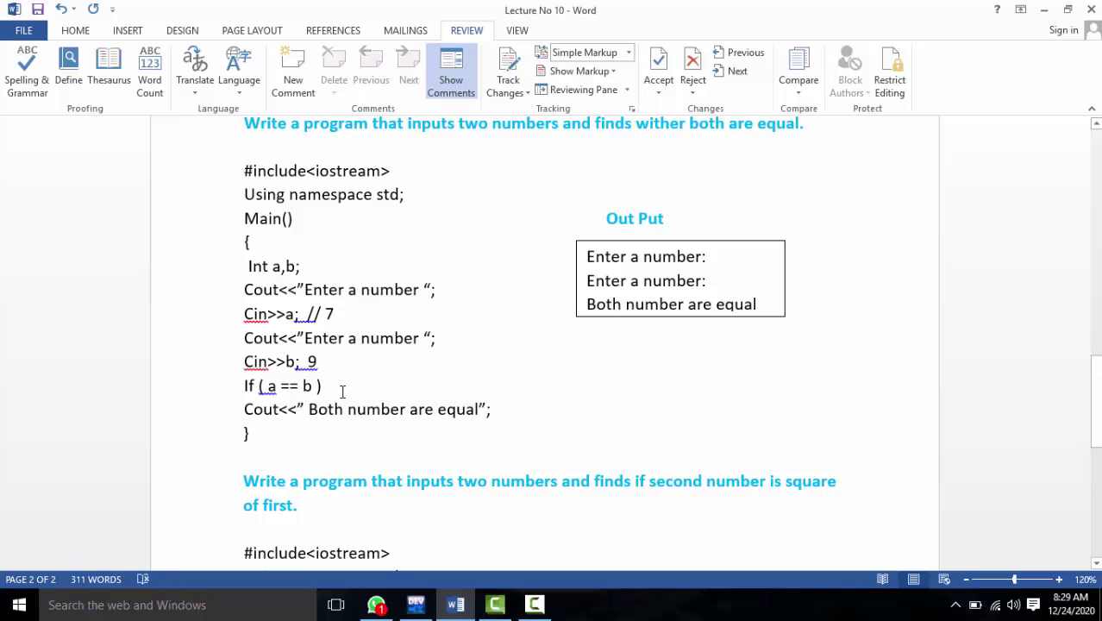
double_click(335, 314)
double_click(306, 362)
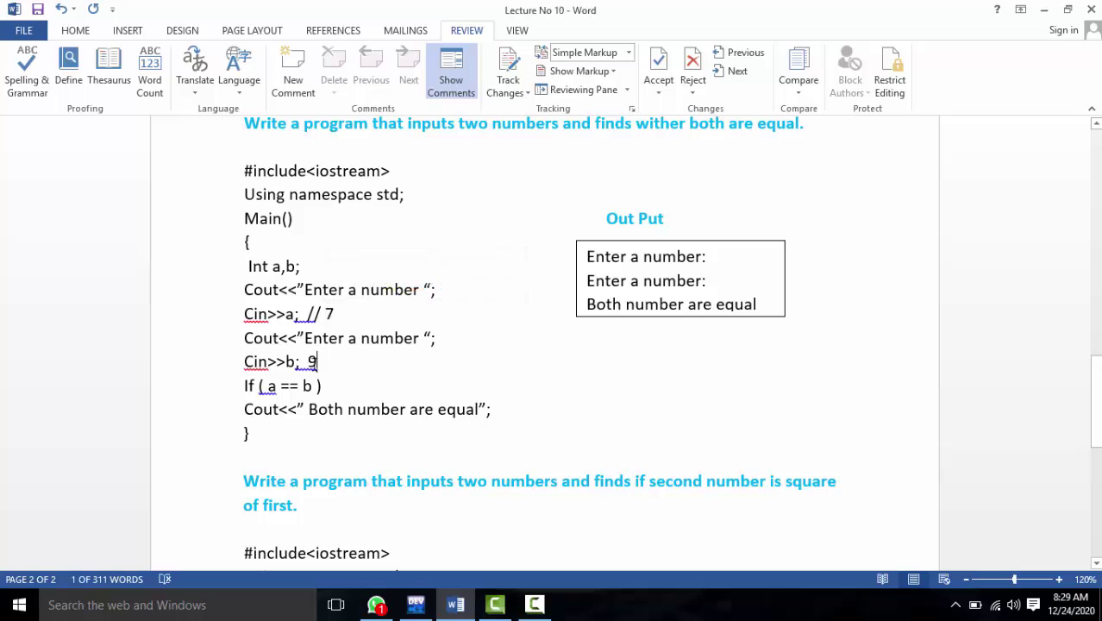
Insert // before the 9 so it reads '// 9', then point out a and b in the condition.
left_click(303, 362)
type("//")
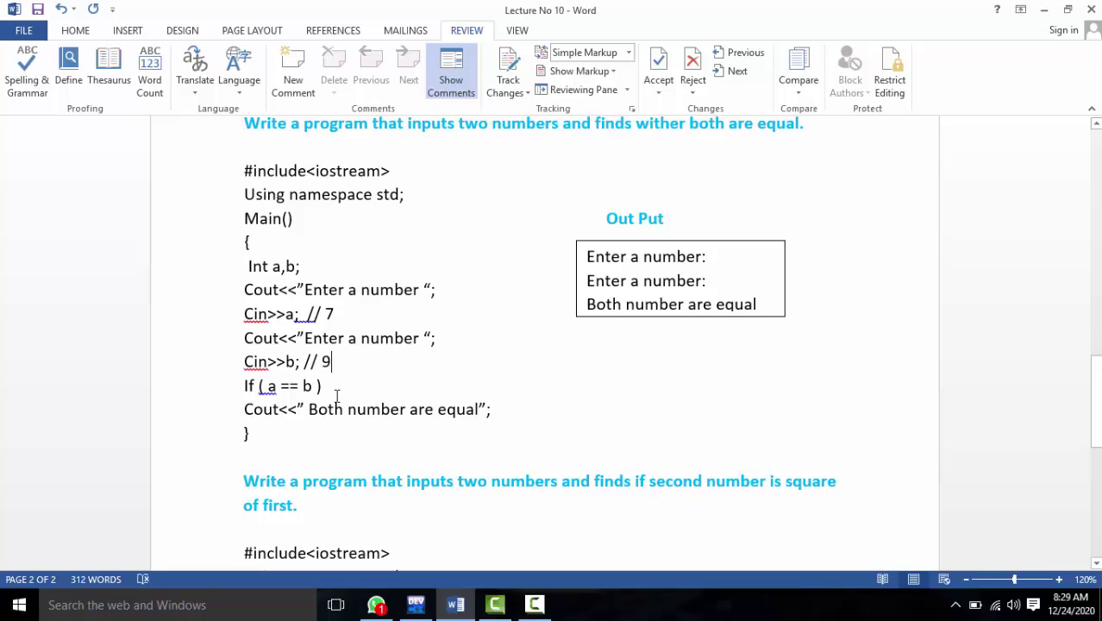
left_click_drag(282, 386, 267, 387)
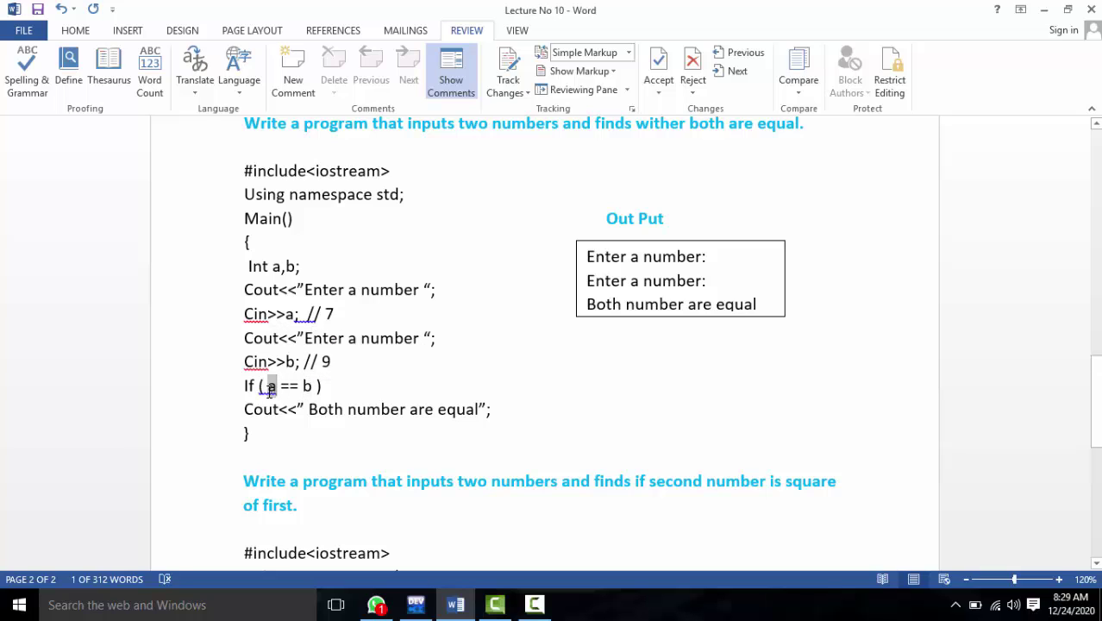
left_click_drag(312, 388, 303, 388)
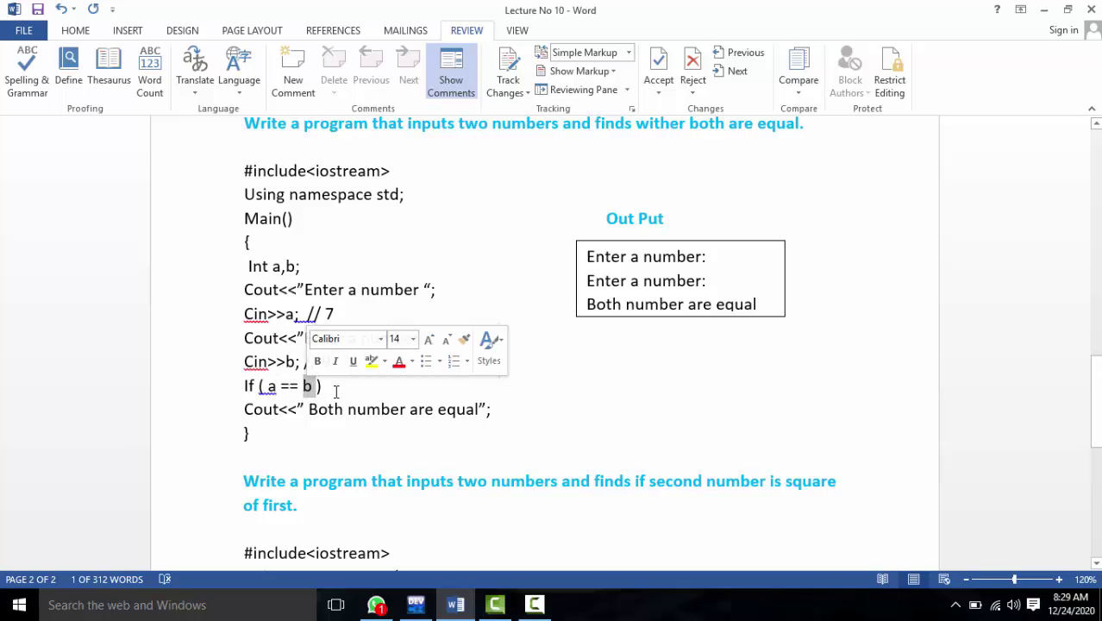
Replace 7 with 9 in the Cin>>a; comment, then point out a and b in the If condition.
left_click(337, 391)
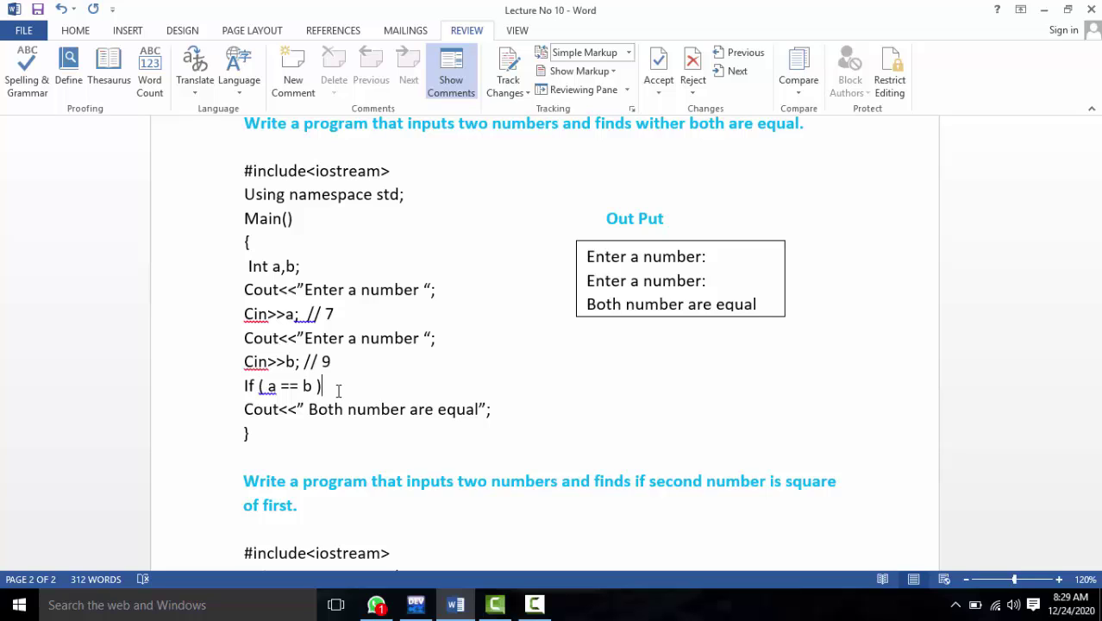
left_click(337, 316)
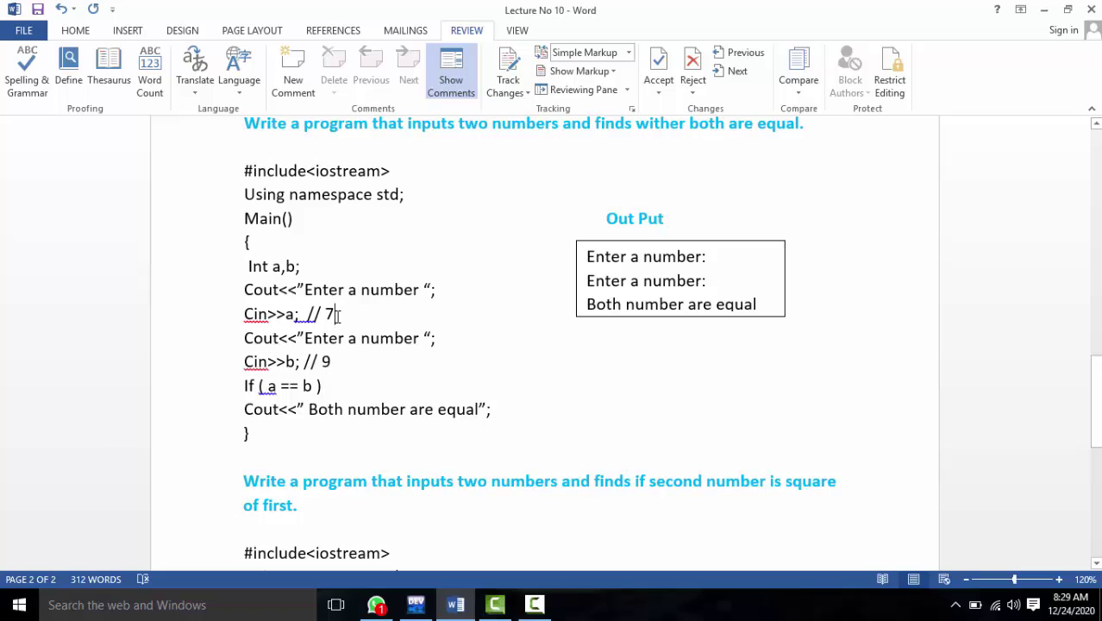
key("BackSpace")
type("9")
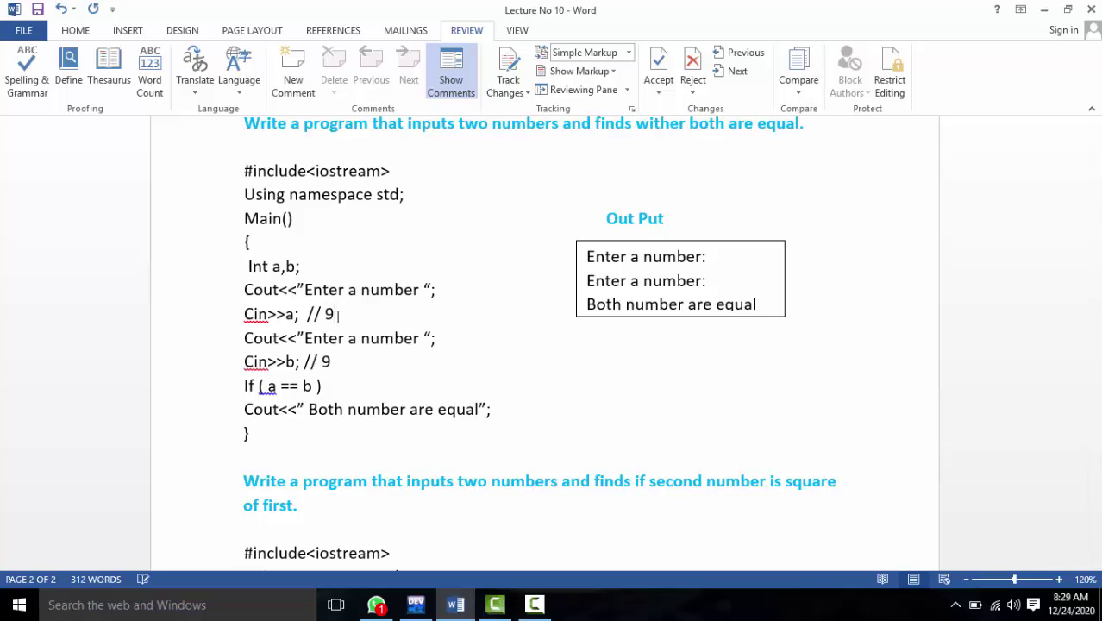
left_click(332, 363)
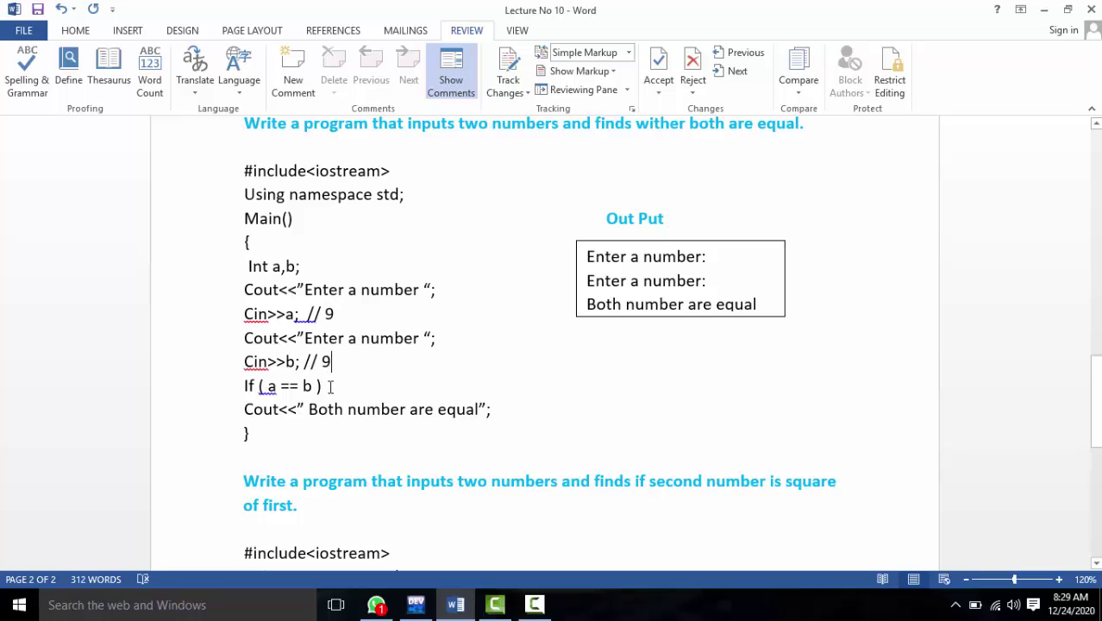
double_click(274, 386)
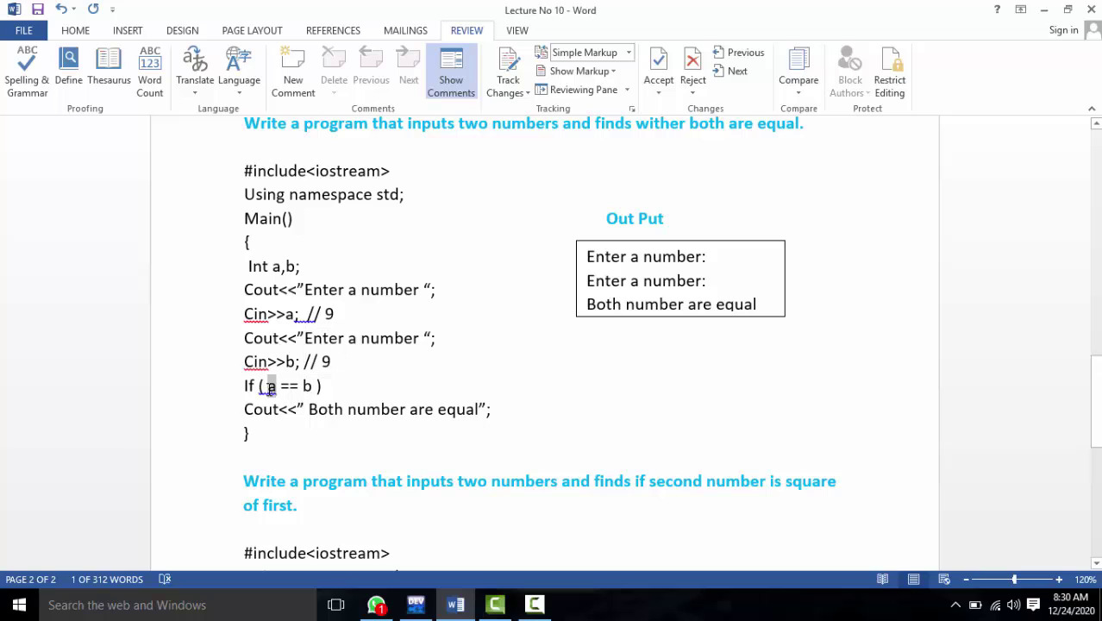
double_click(307, 385)
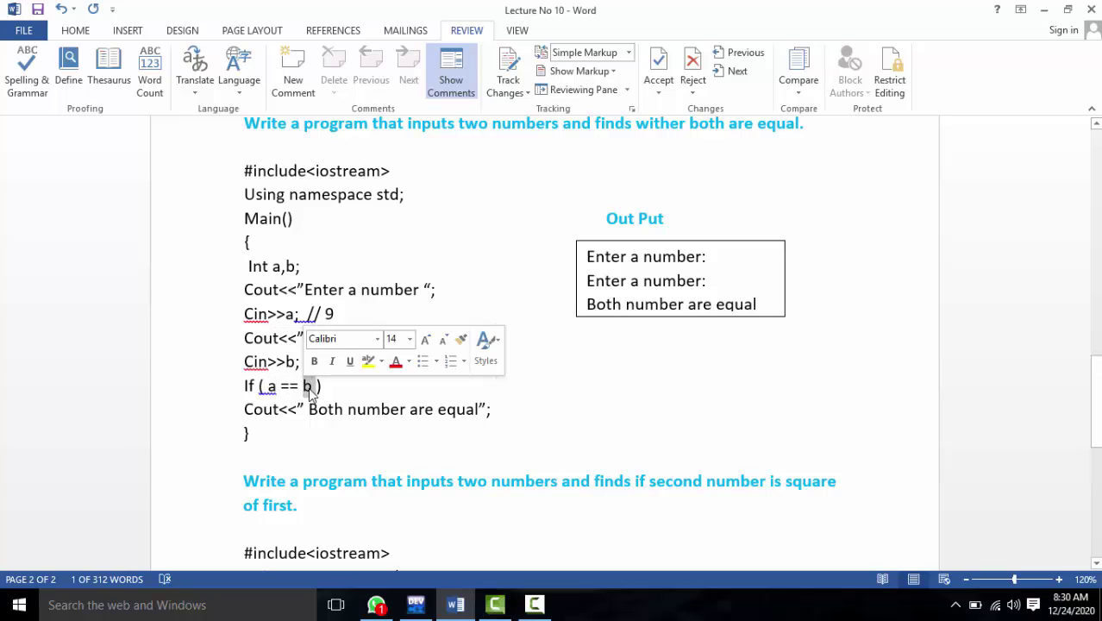
left_click(346, 387)
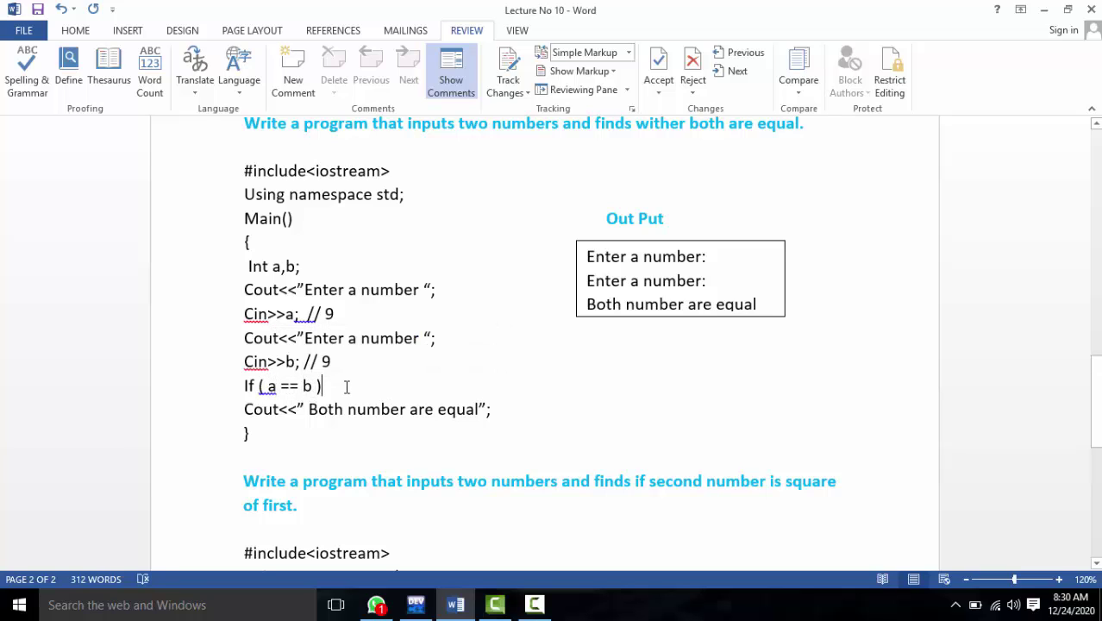
Type '//True' at the end of the If ( a == b ) line.
type("  //T")
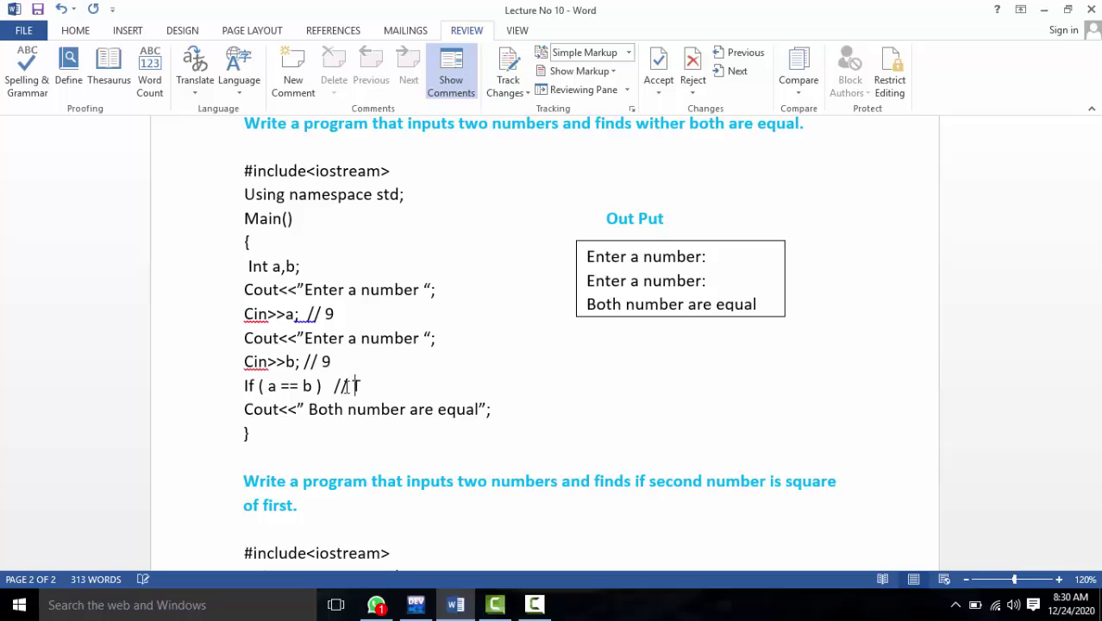
type("rue")
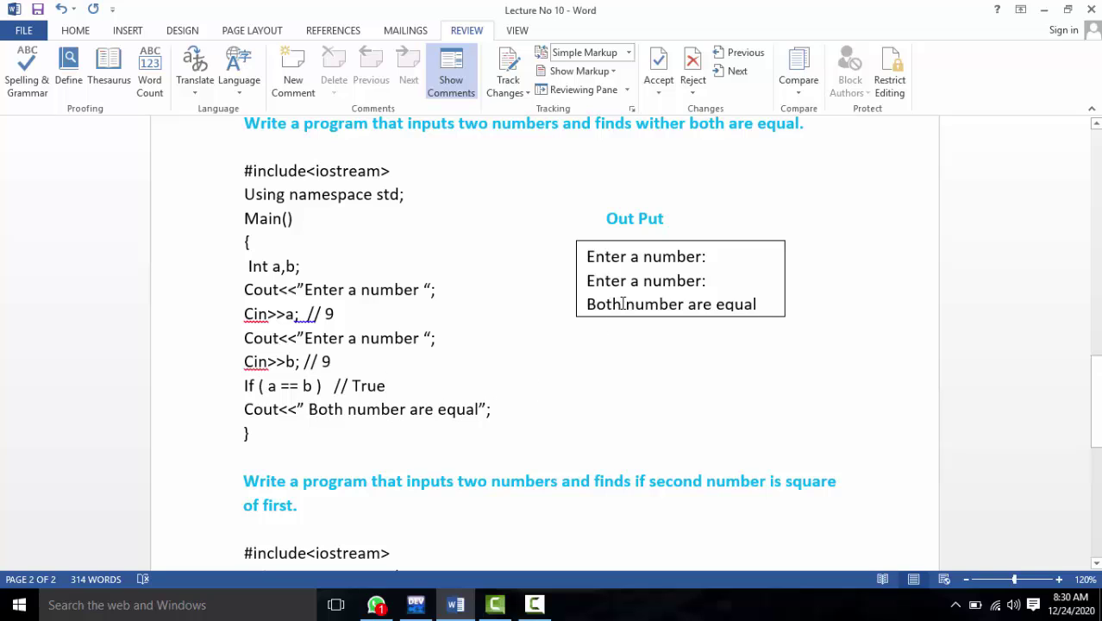
left_click(723, 257)
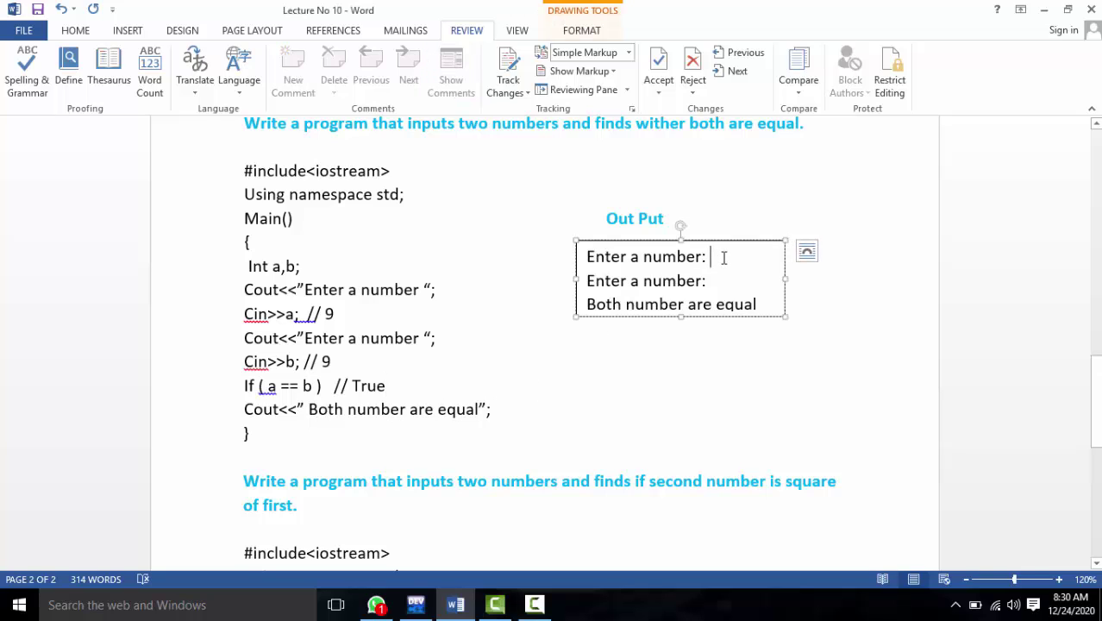
type("9")
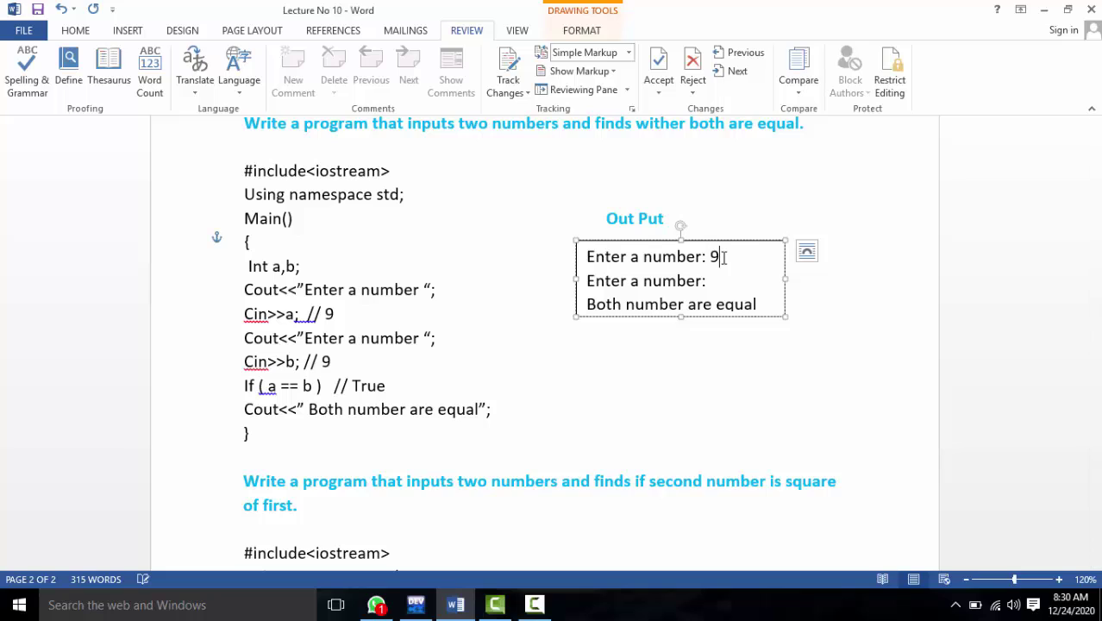
key("Down")
type("9")
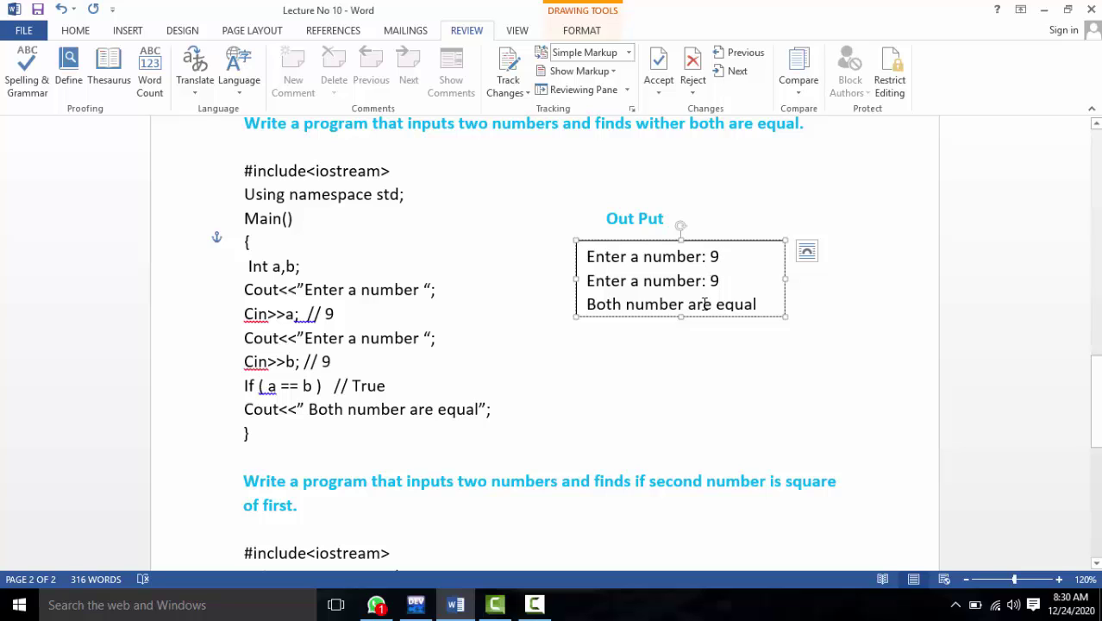
left_click_drag(719, 280, 707, 264)
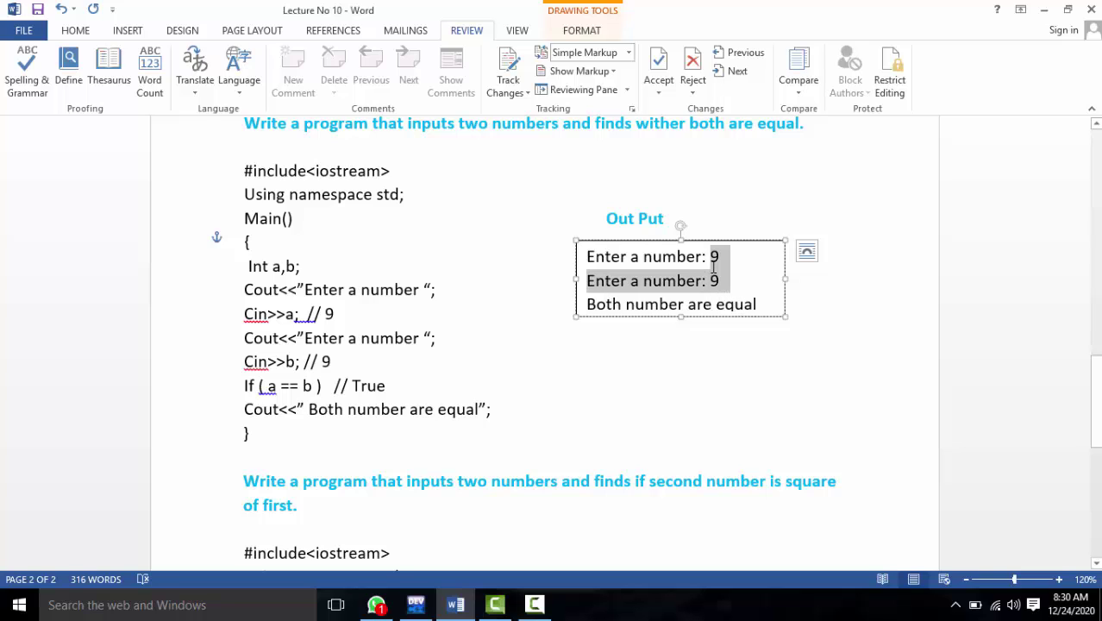
left_click(685, 281)
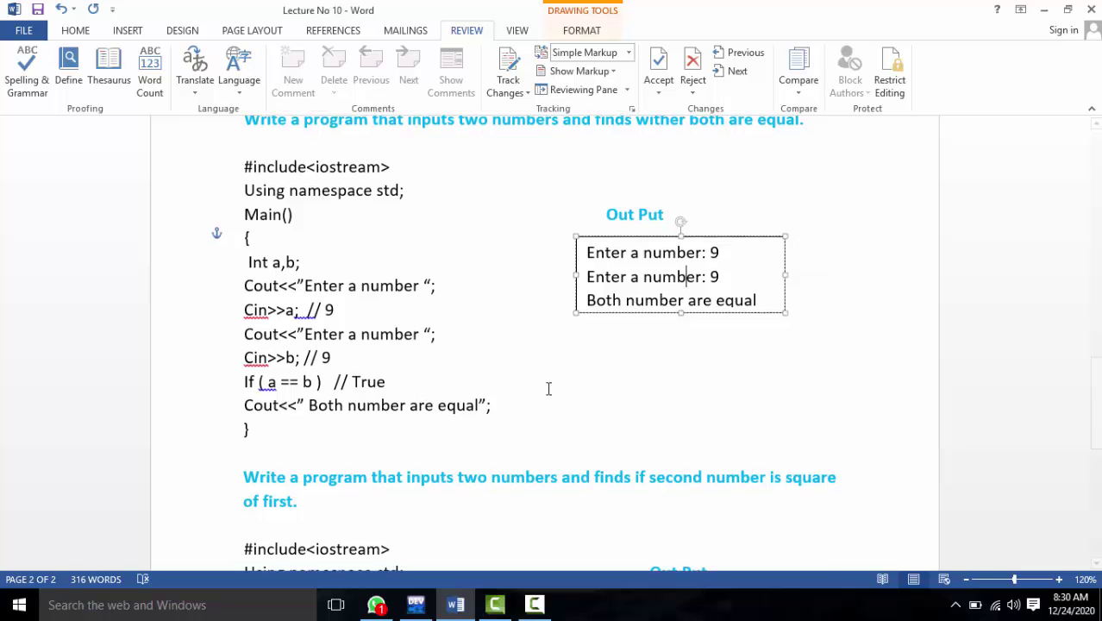
Scroll down to the exercise testing If ( a * a == b ) and its output box.
scroll(547, 389, "down", 5)
scroll(547, 389, "down", 2)
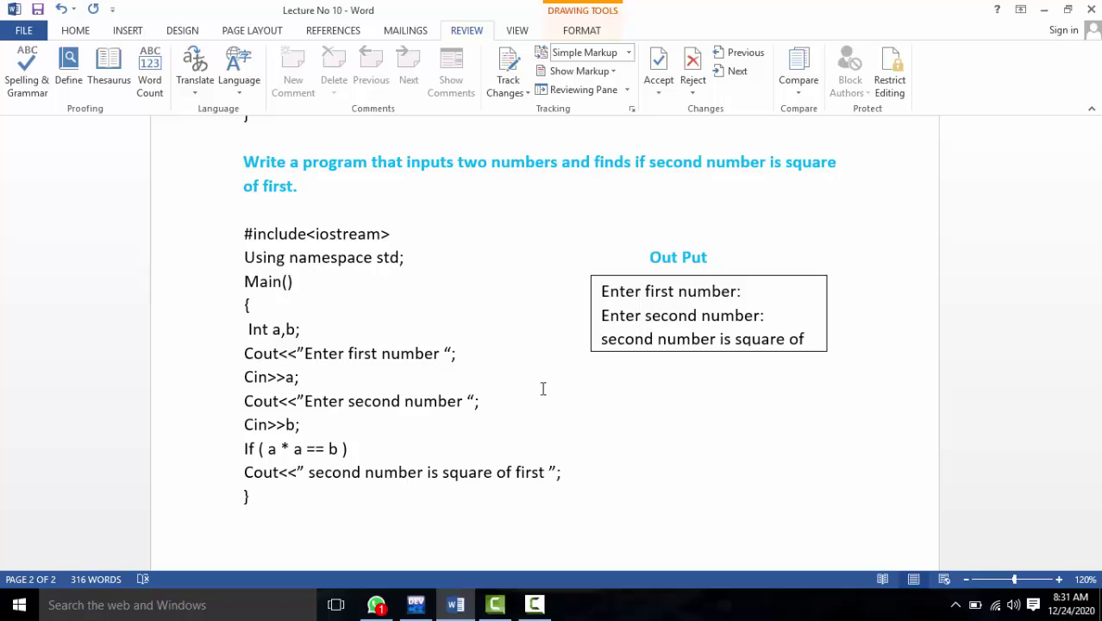
scroll(552, 392, "down", 2)
Insert the line '5*5 = 25' below the square program's closing brace, then highlight the 25.
left_click(254, 447)
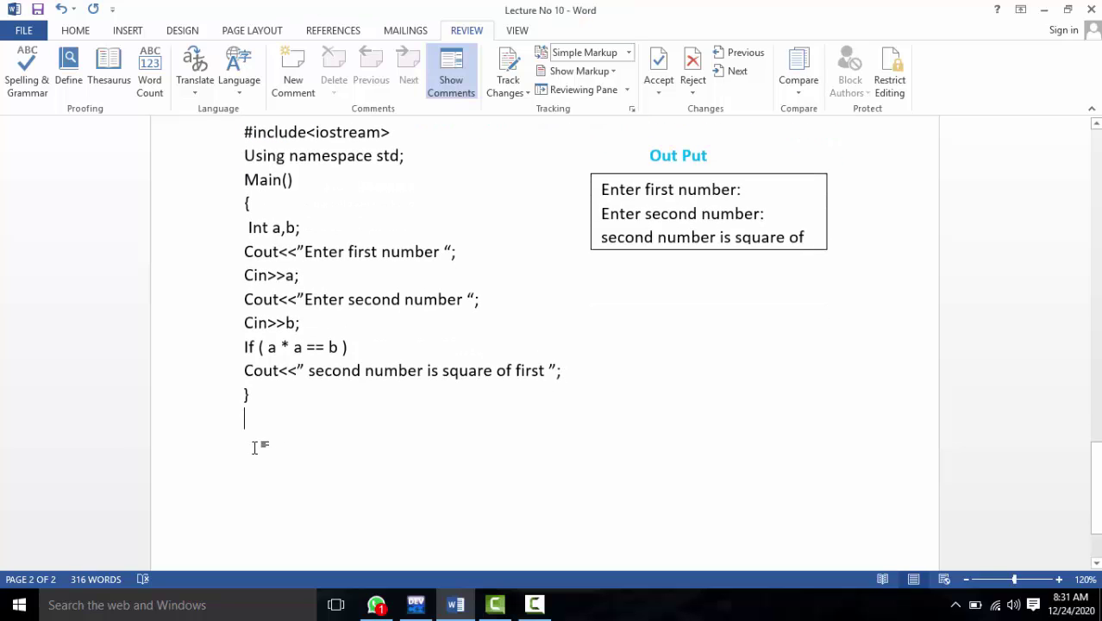
key("Return")
scroll(239, 471, "down", 1)
scroll(239, 471, "up", 1, "ctrl")
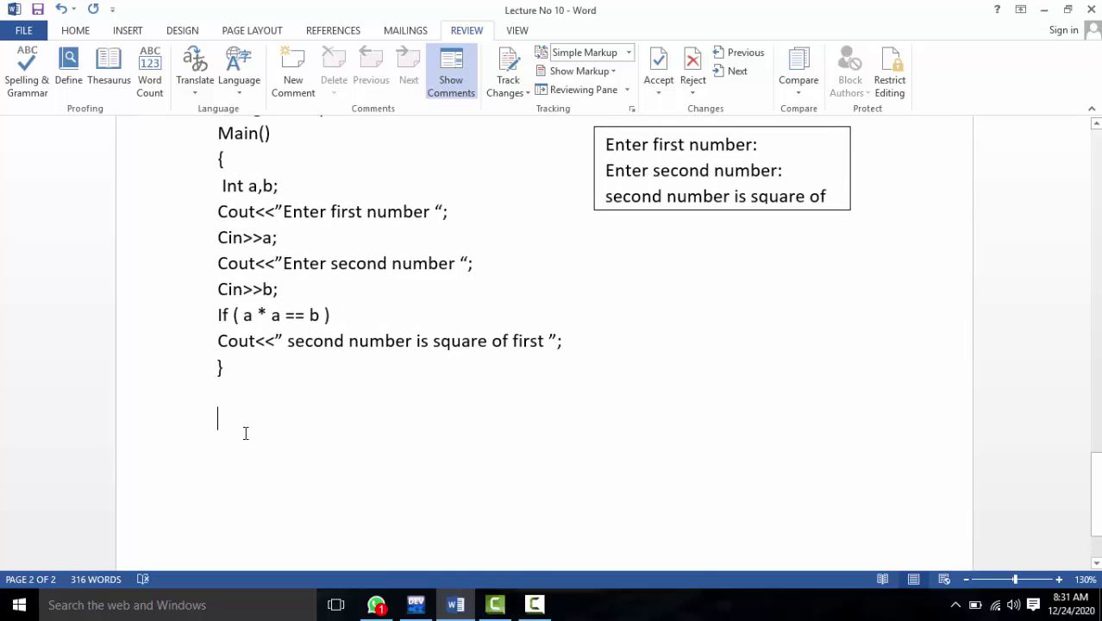
scroll(245, 433, "up", 2)
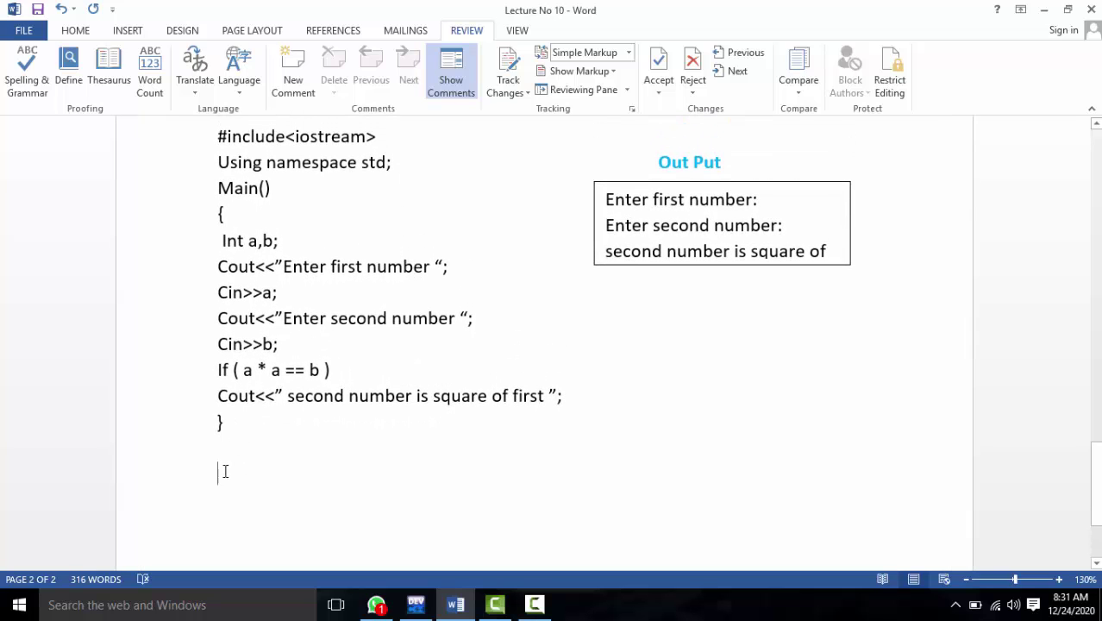
type("5")
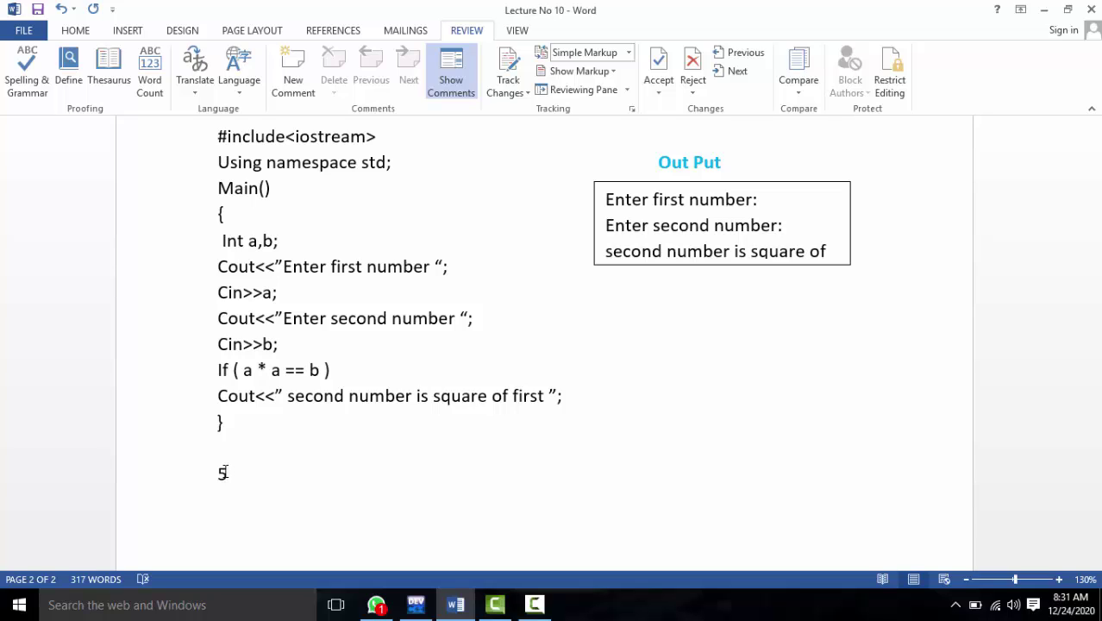
type("*")
type("5")
type(" +")
key("BackSpace")
key("BackSpace")
type("=")
type(" 2")
type("5")
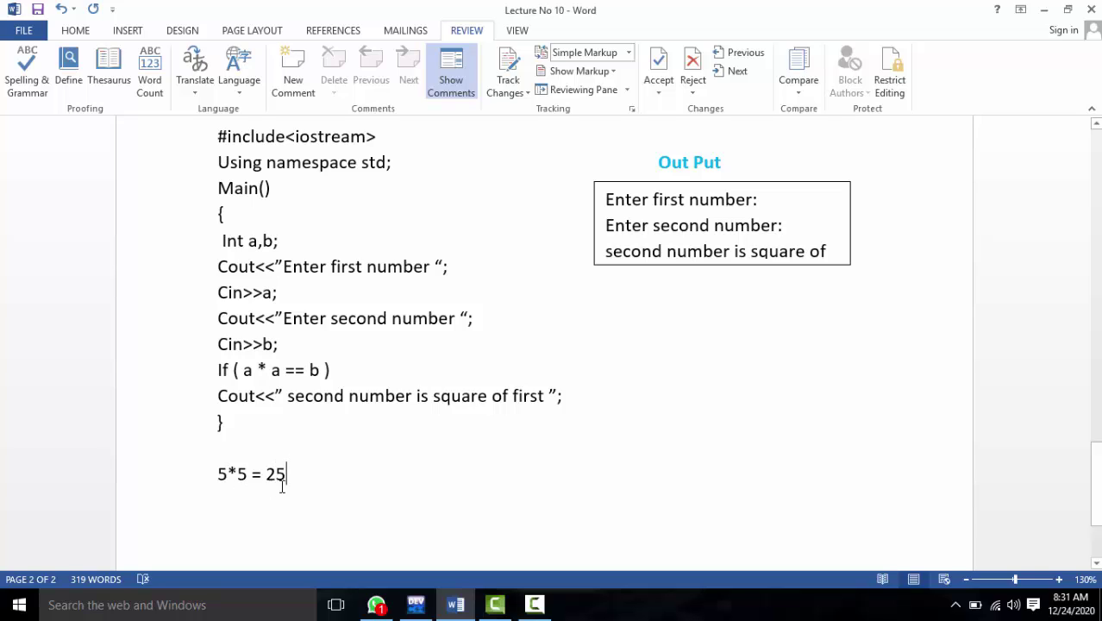
left_click_drag(295, 475, 266, 475)
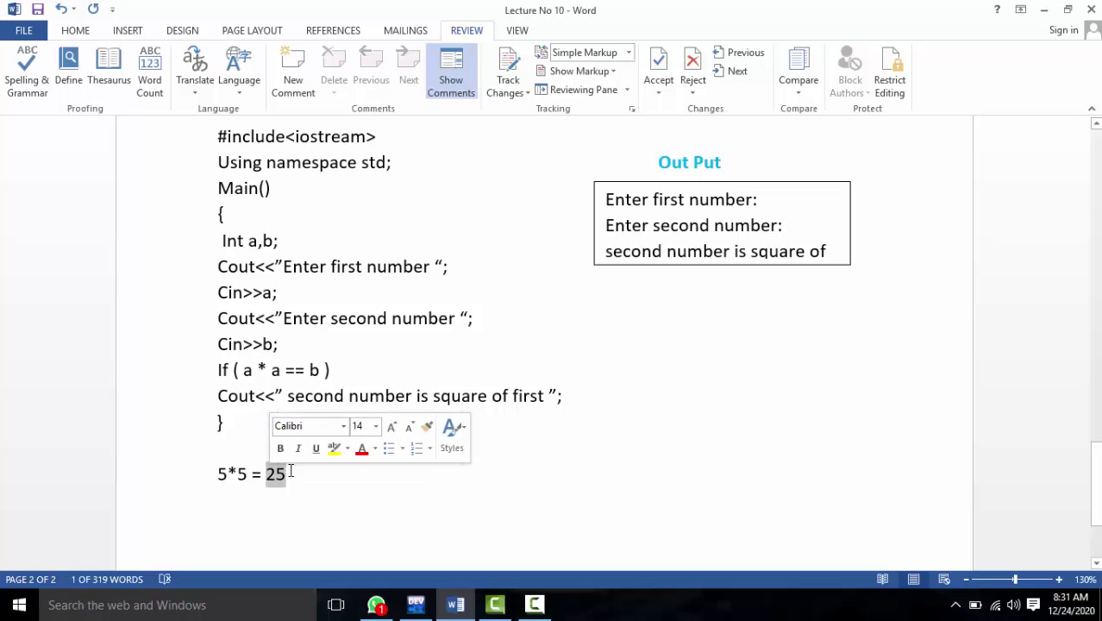
left_click(290, 474)
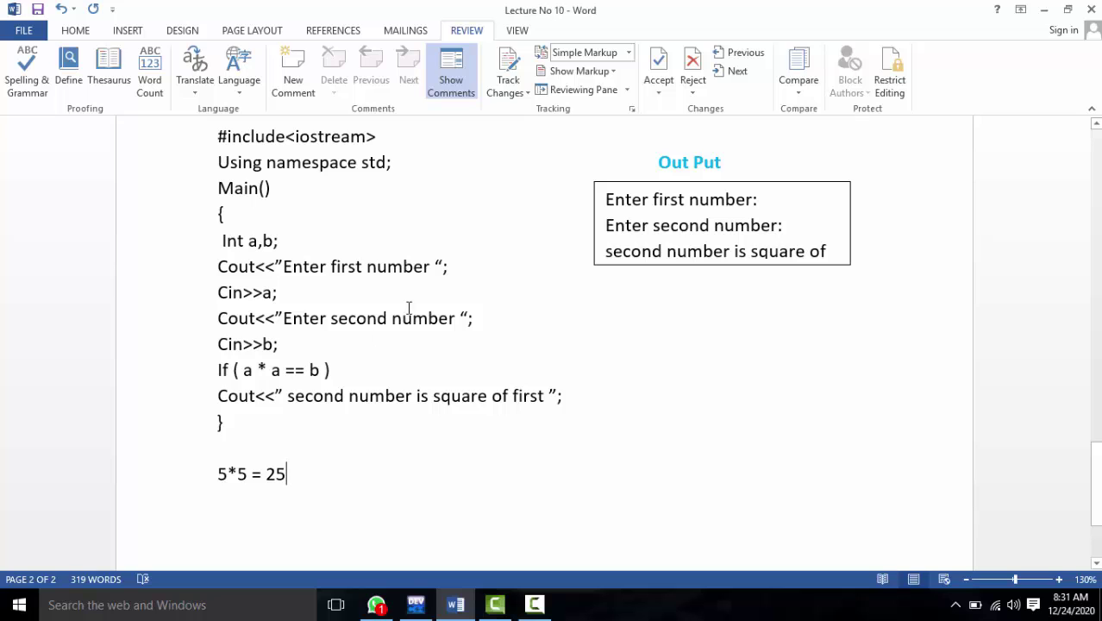
Add the sample-value comments // 5 after Cin>>a; and // 25 after Cin>>b;.
scroll(453, 244, "up", 3)
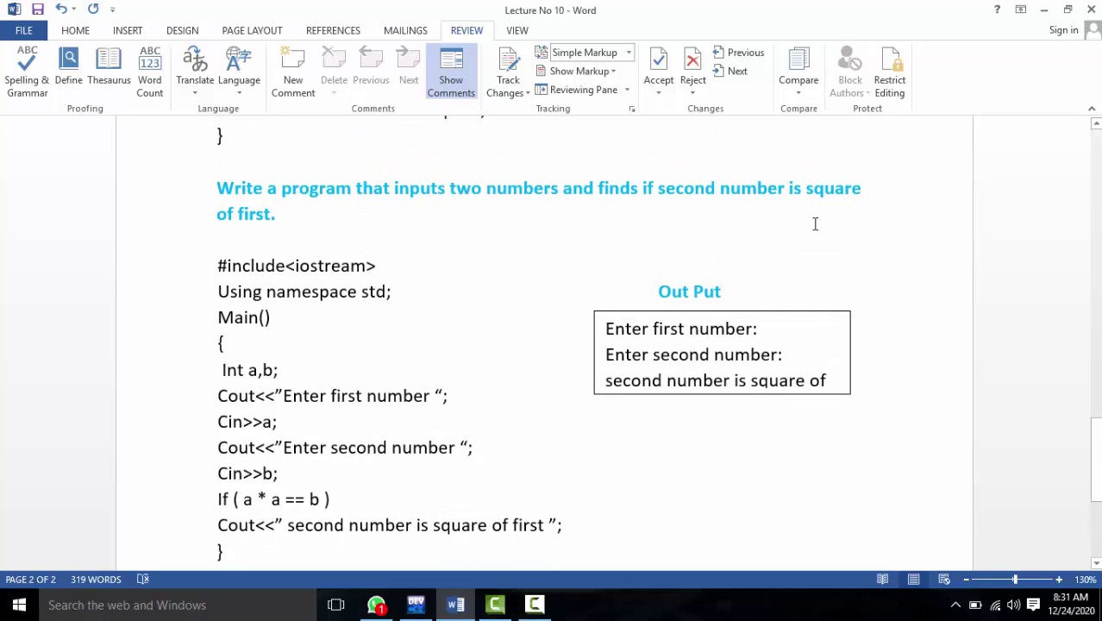
scroll(509, 329, "down", 4)
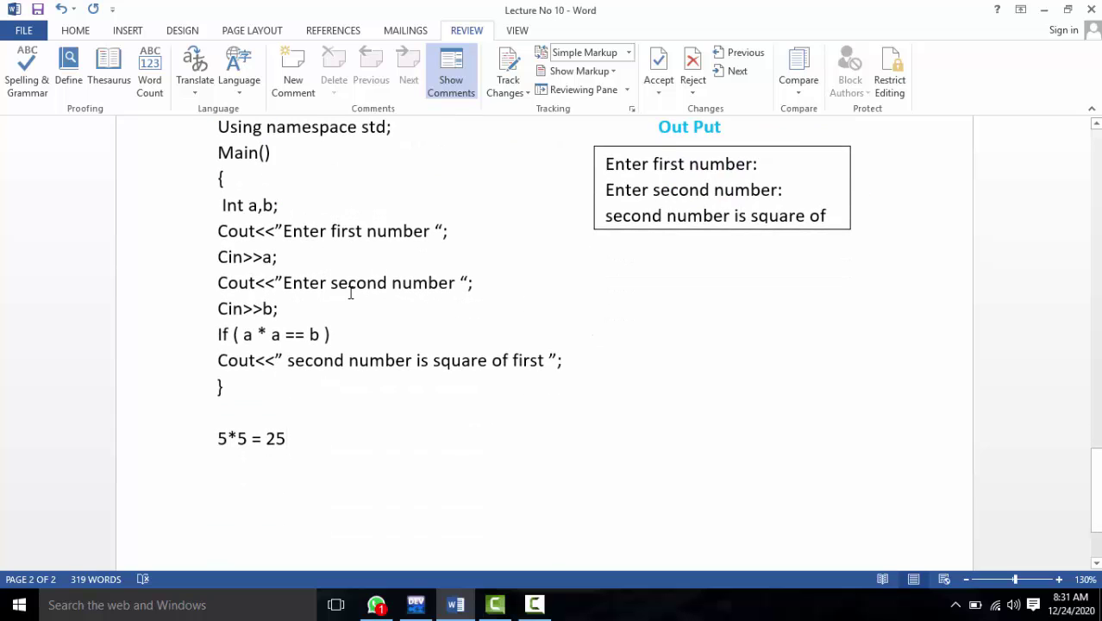
left_click(319, 256)
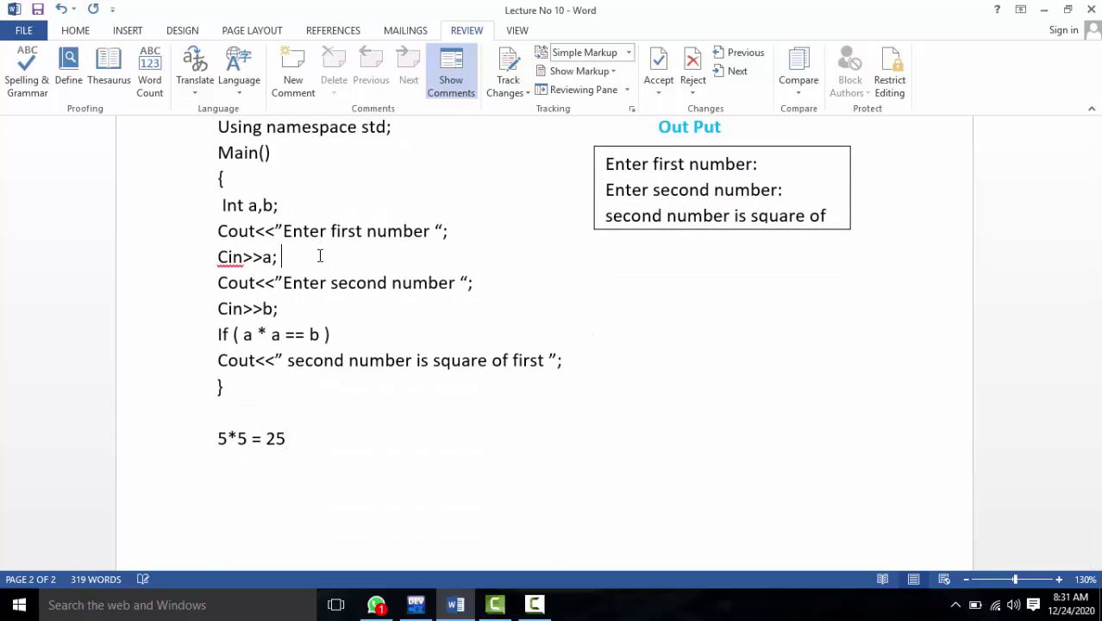
type("5")
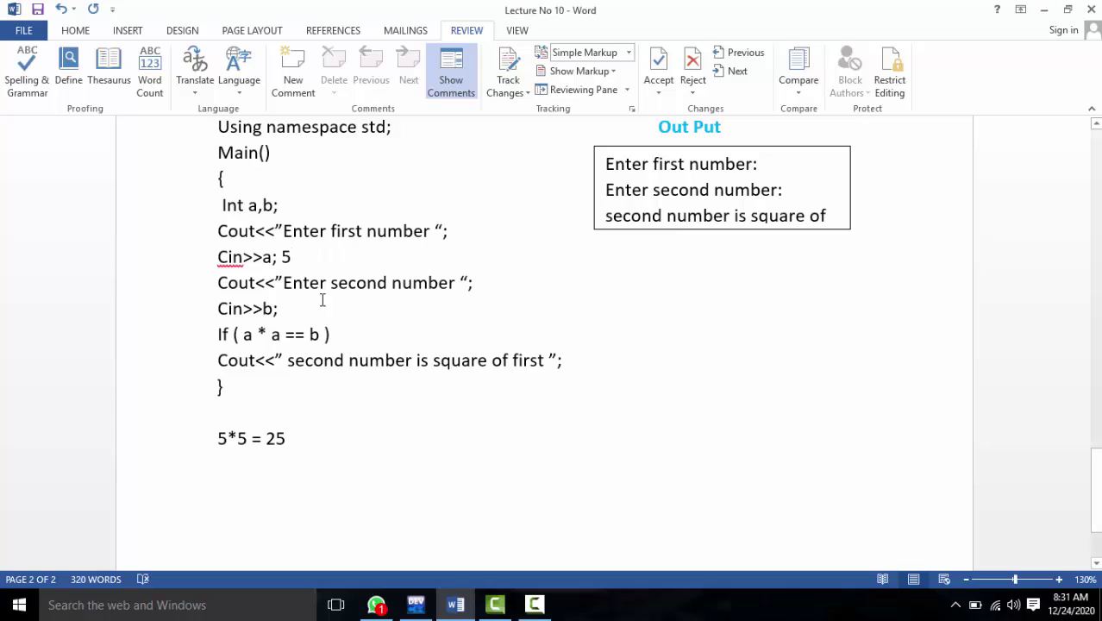
left_click(306, 312)
type("25")
left_click(278, 257)
type("//")
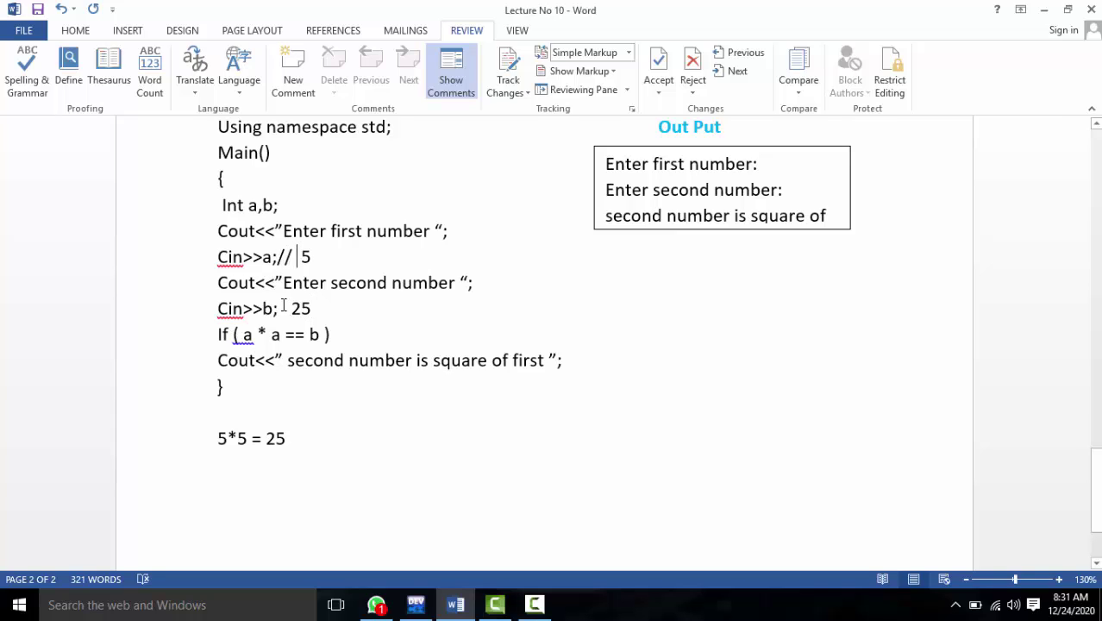
left_click(283, 307)
type("//")
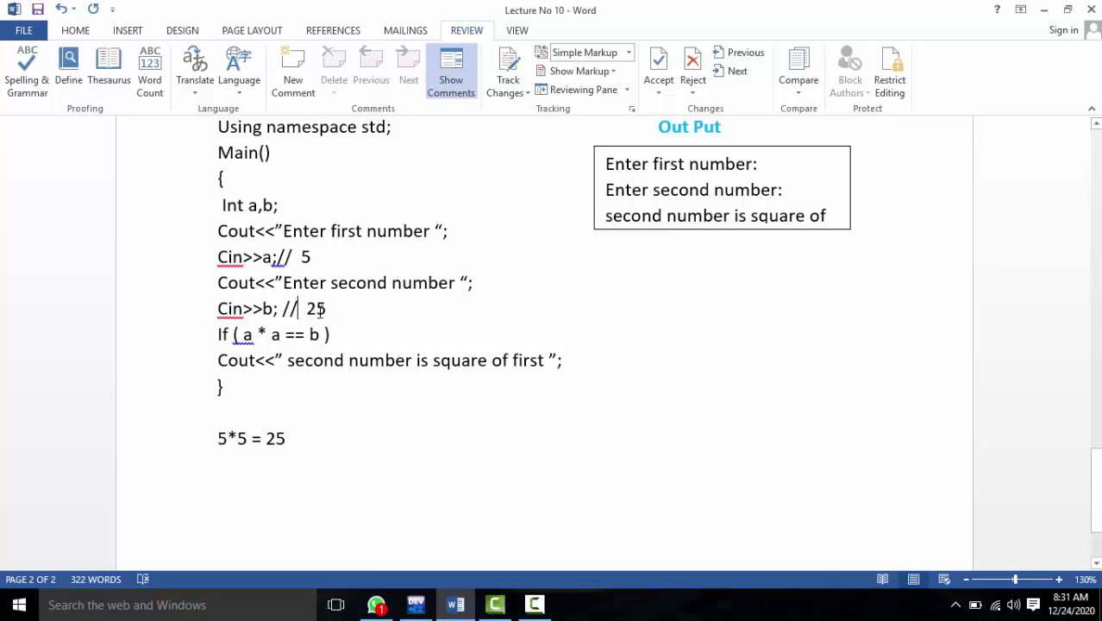
scroll(360, 332, "down", 1)
scroll(359, 332, "down", 2)
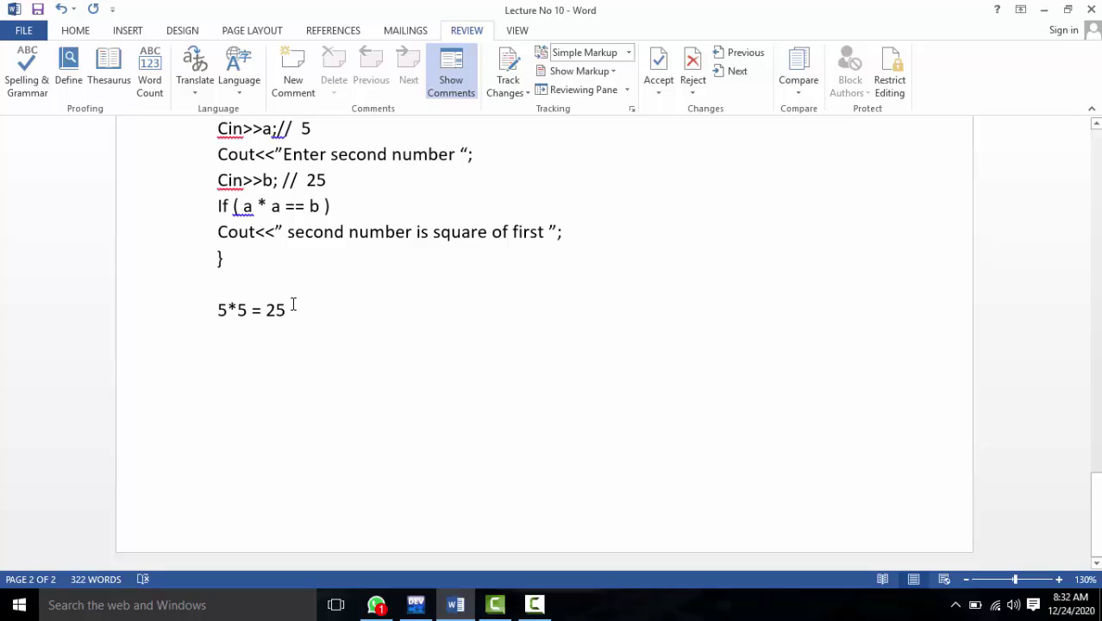
scroll(329, 271, "up", 2)
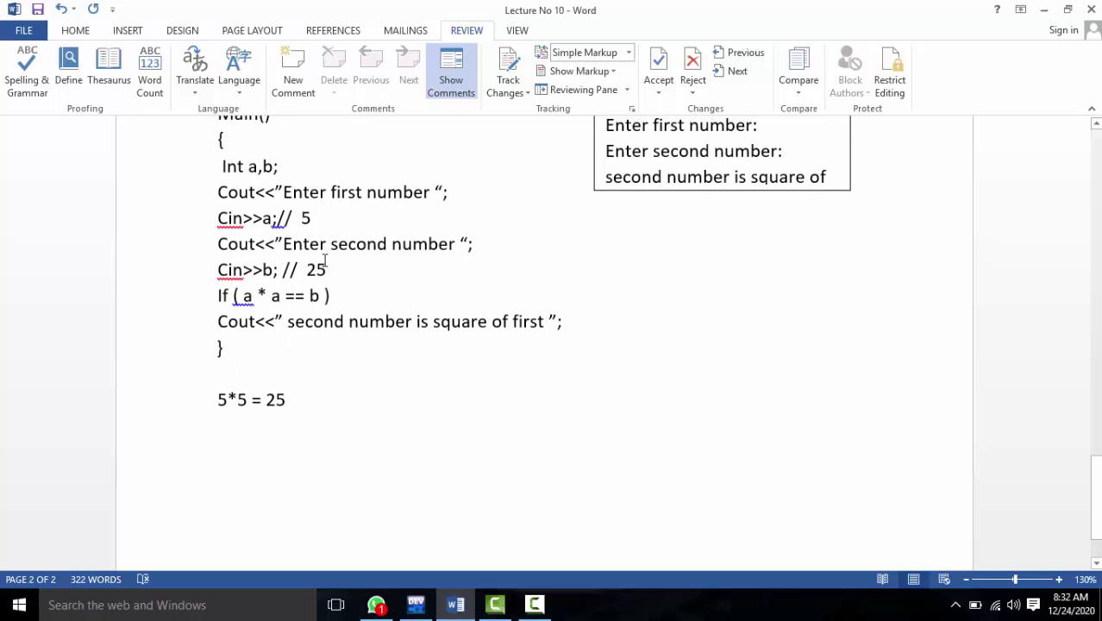
double_click(306, 219)
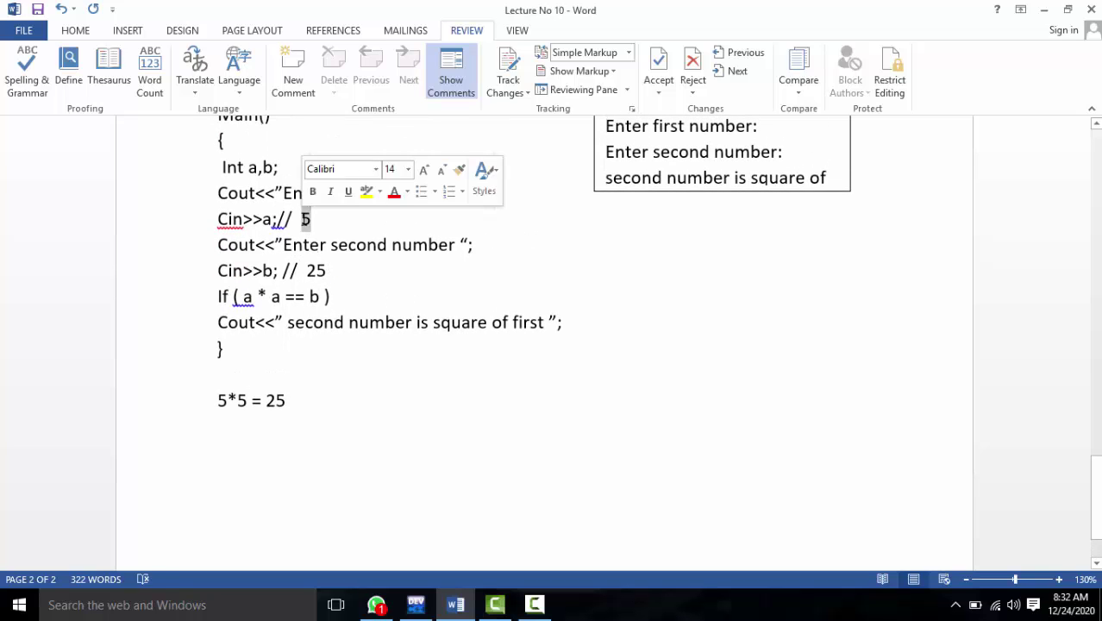
left_click(327, 271)
double_click(306, 219)
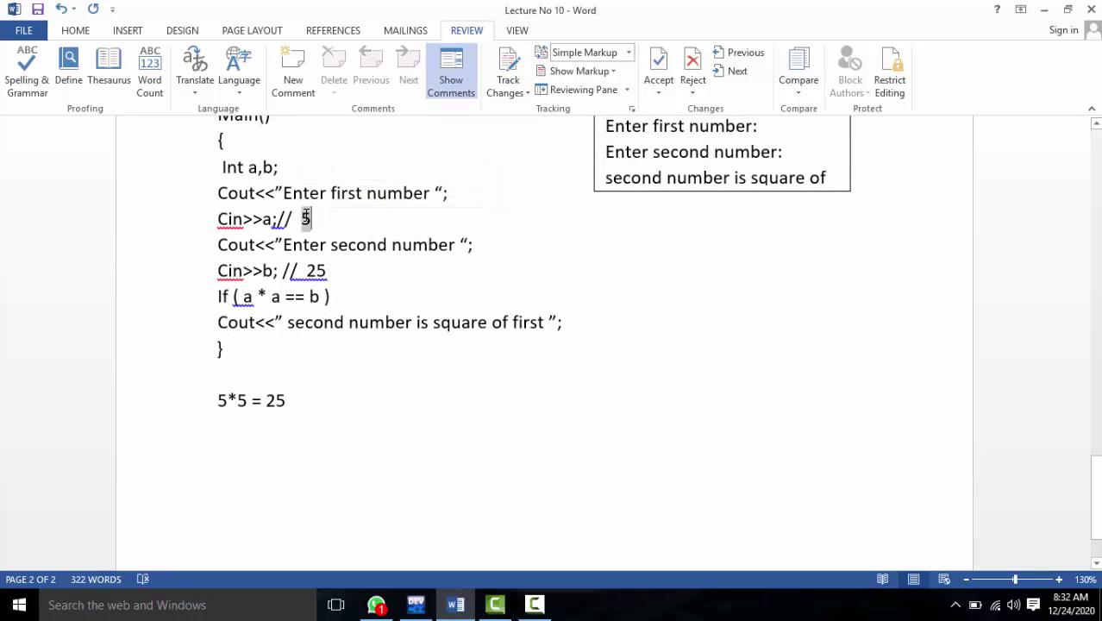
double_click(327, 272)
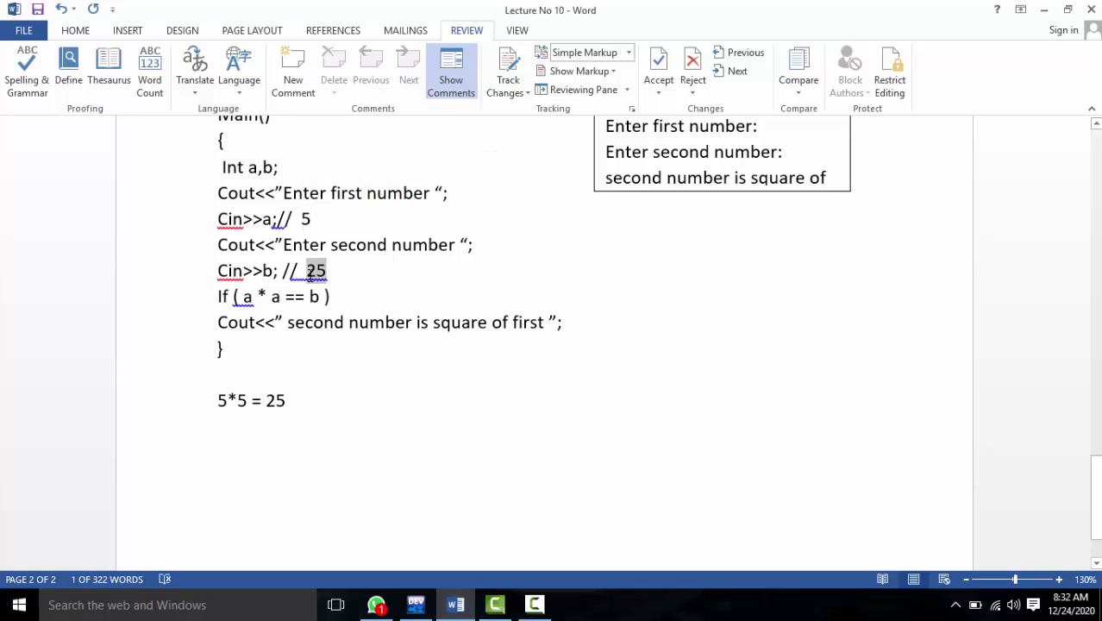
left_click(363, 289)
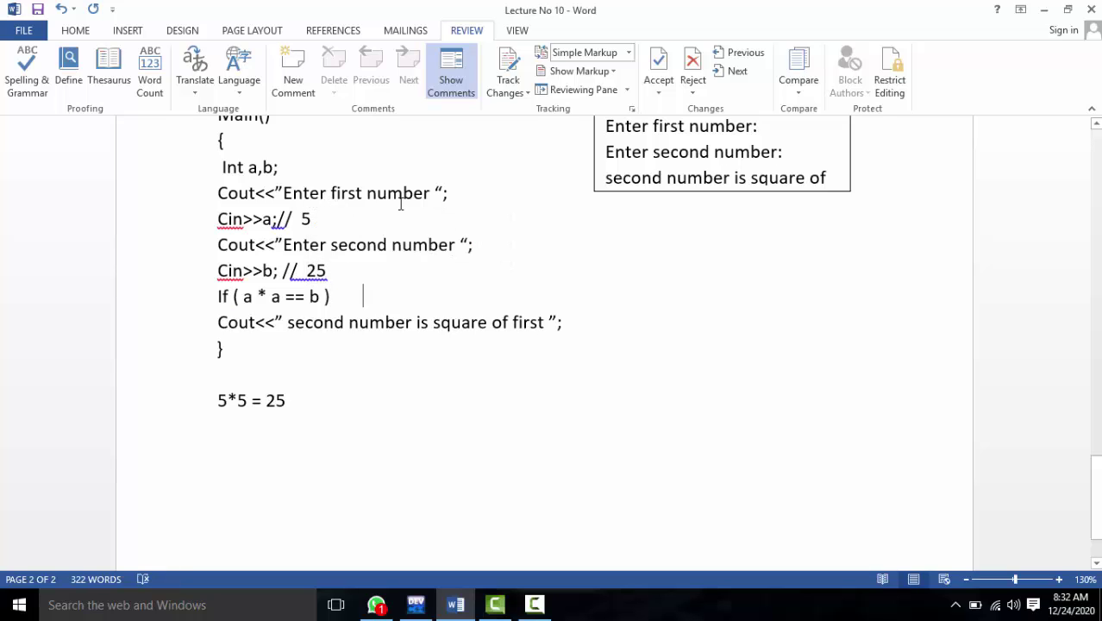
double_click(309, 219)
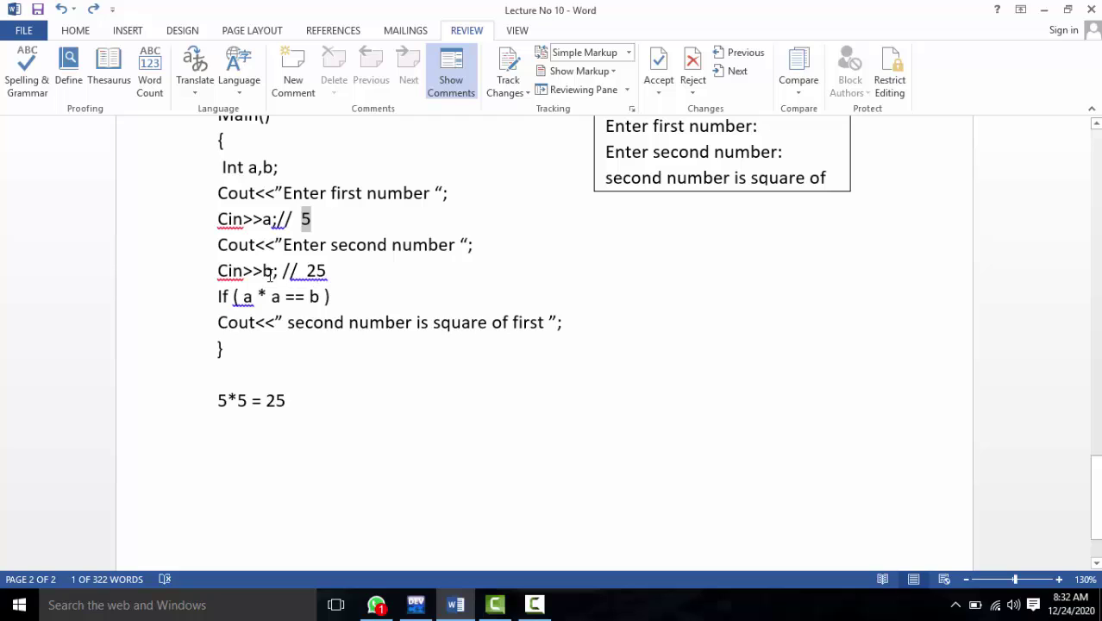
double_click(233, 296)
left_click(226, 296)
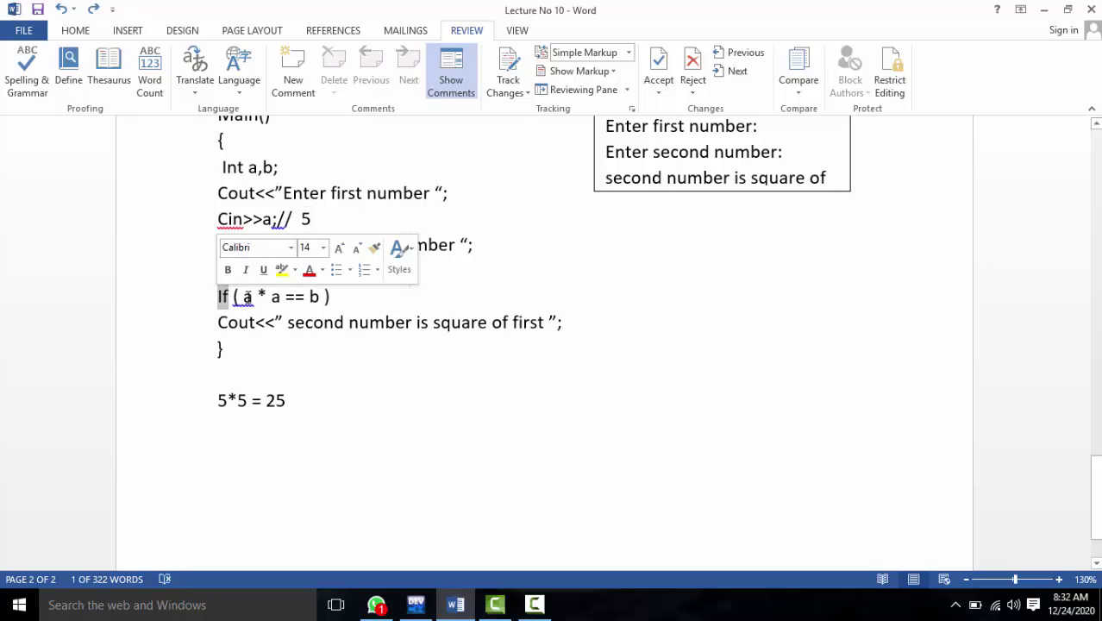
left_click_drag(244, 296, 309, 295)
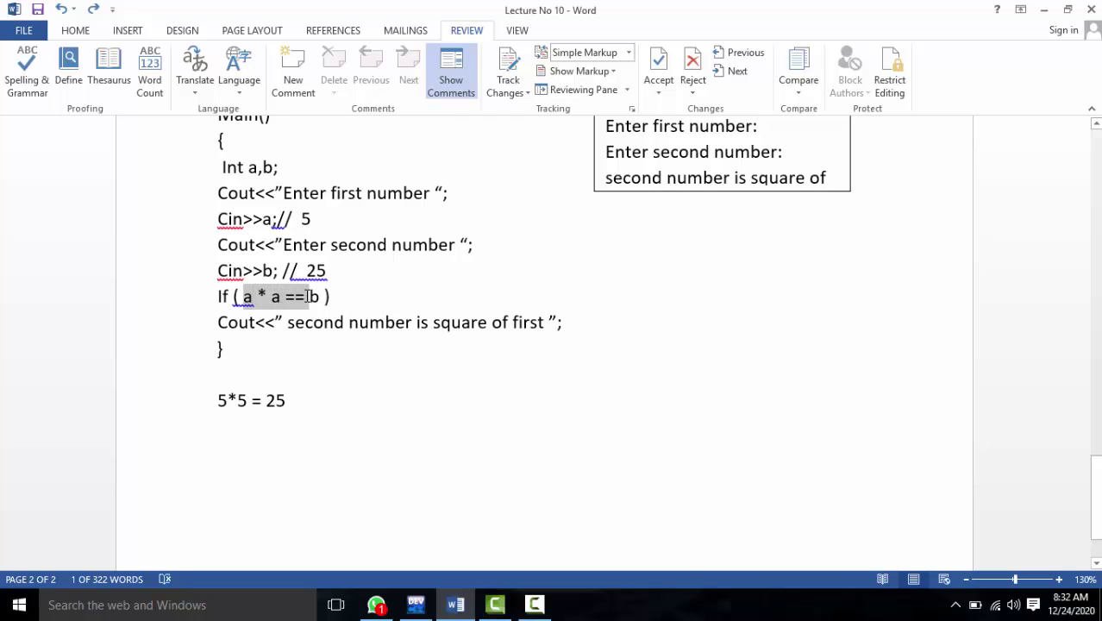
left_click(254, 296)
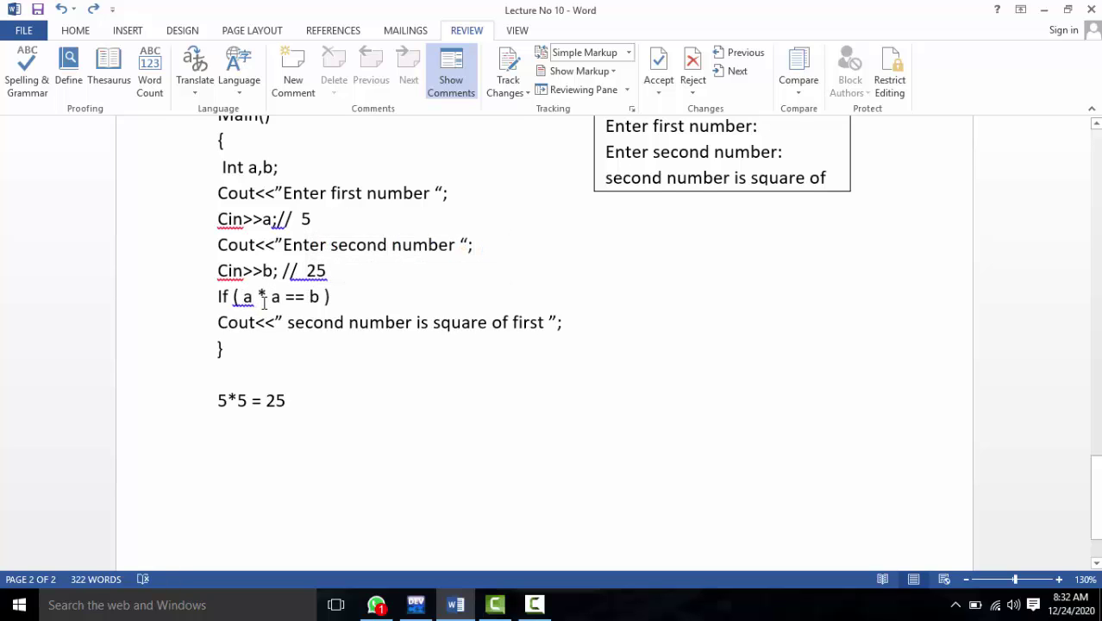
left_click_drag(281, 297, 247, 297)
left_click(254, 296)
left_click(278, 296)
mouse_move(255, 296)
left_mouse_down()
mouse_move(244, 296)
mouse_move(280, 296)
left_mouse_up()
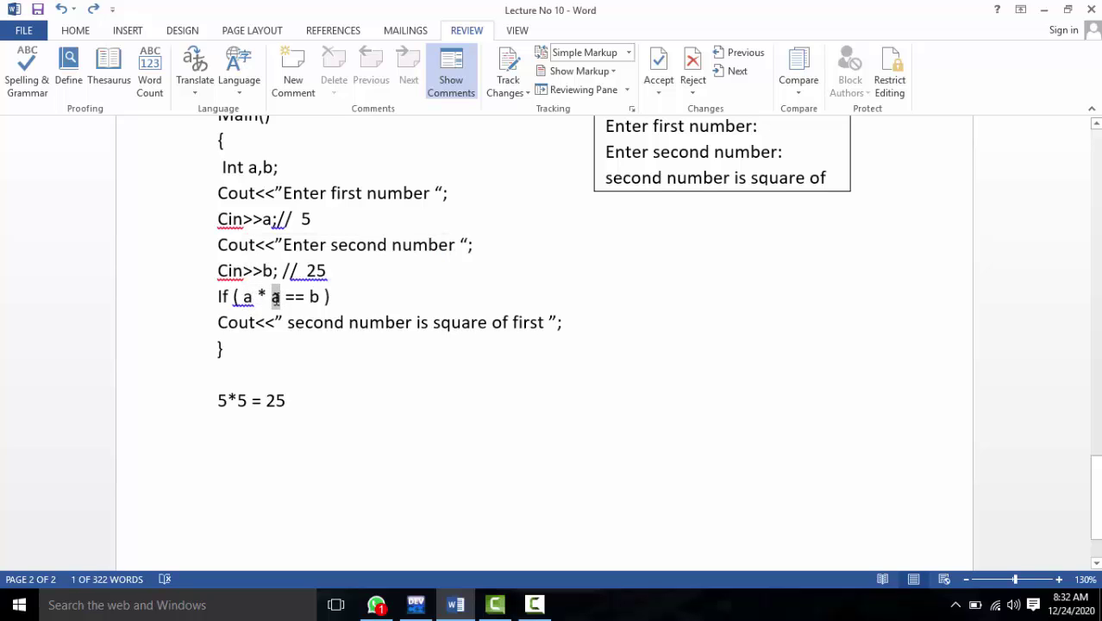
left_click(301, 363)
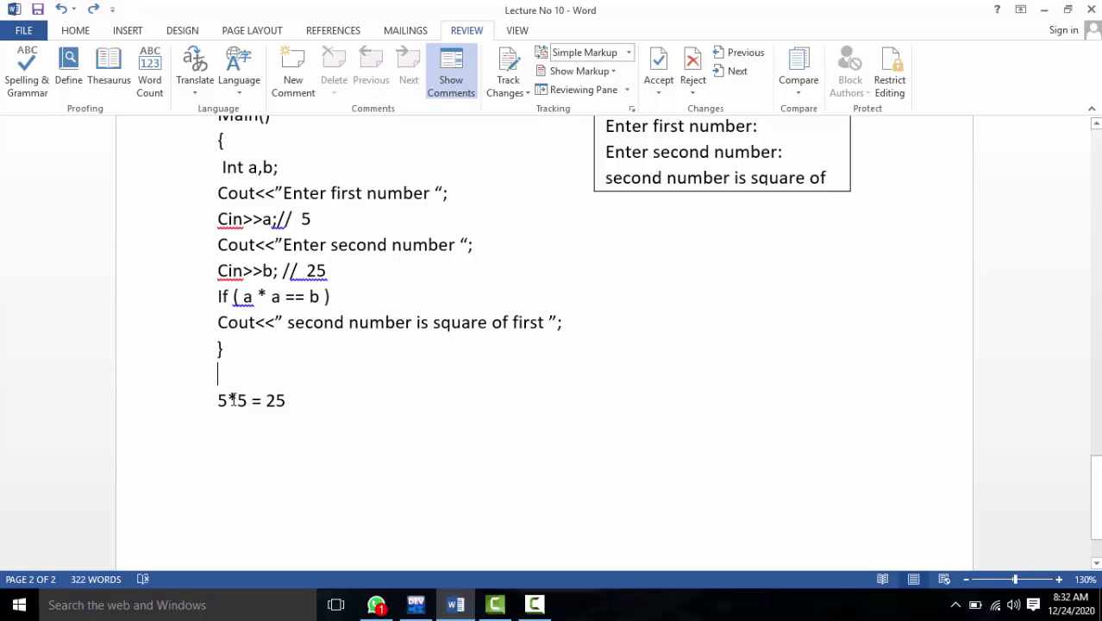
mouse_move(231, 400)
left_mouse_down()
mouse_move(219, 400)
mouse_move(238, 400)
left_mouse_up()
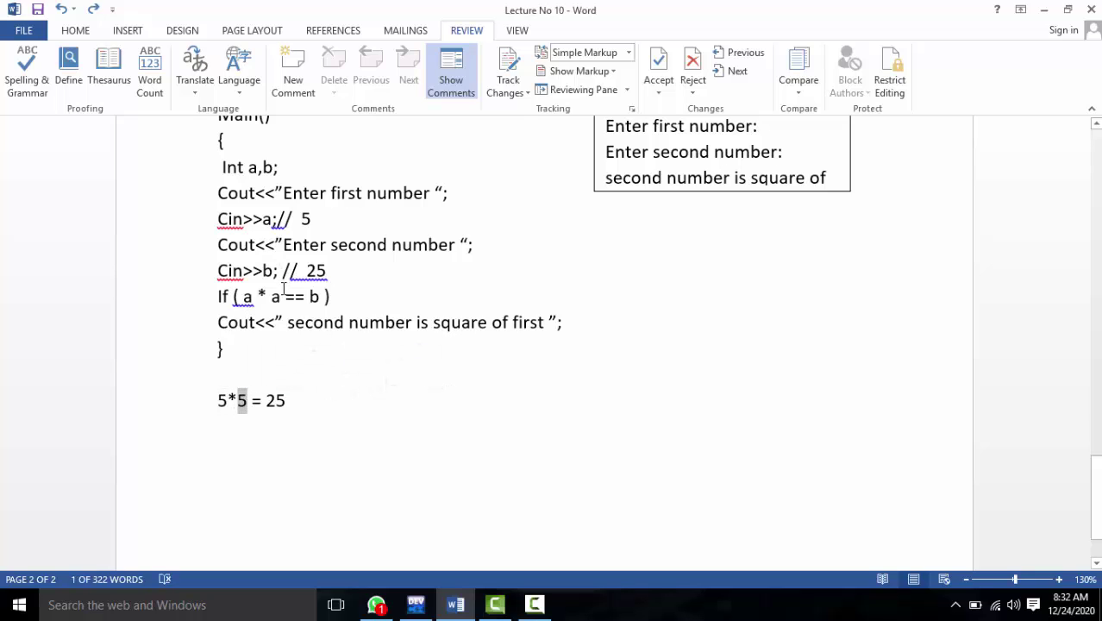
left_click_drag(282, 297, 243, 297)
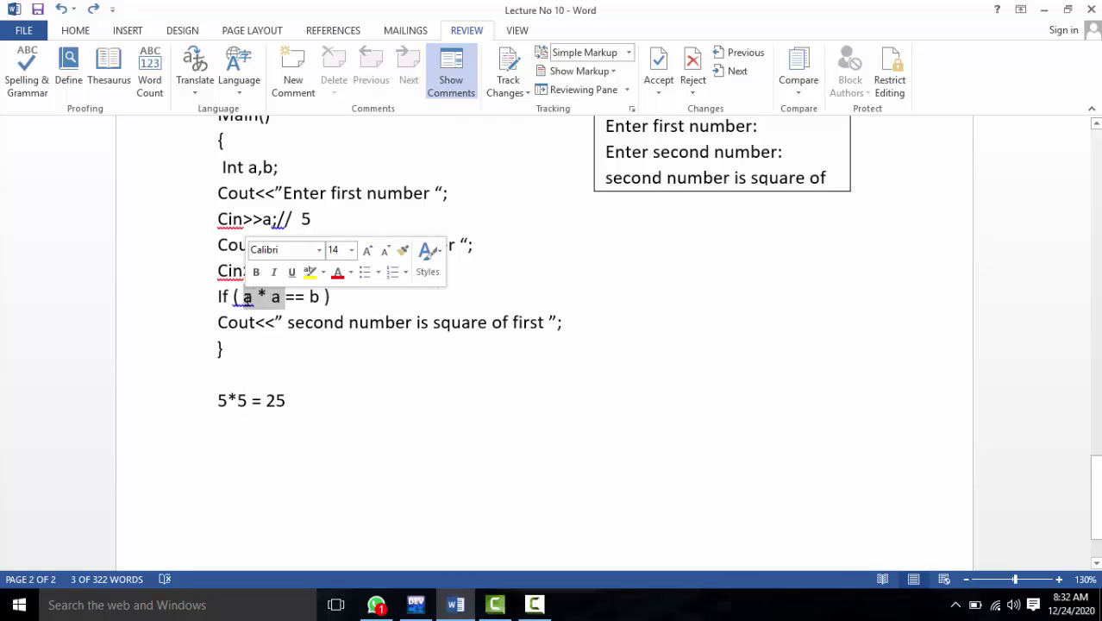
left_click(280, 297)
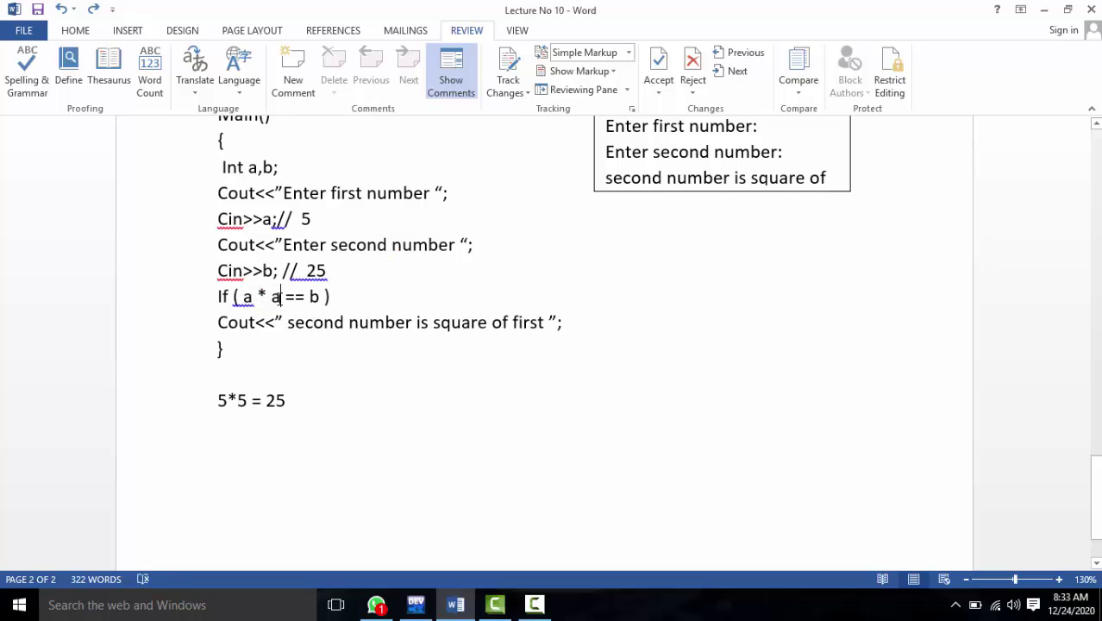
left_click_drag(279, 297, 243, 297)
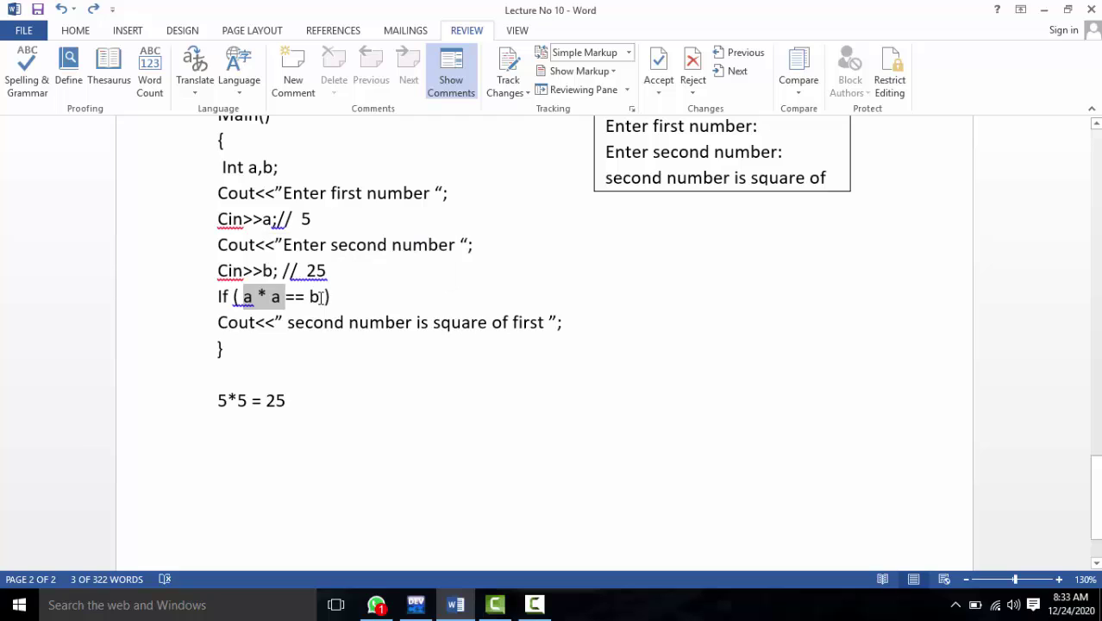
left_click_drag(320, 297, 309, 297)
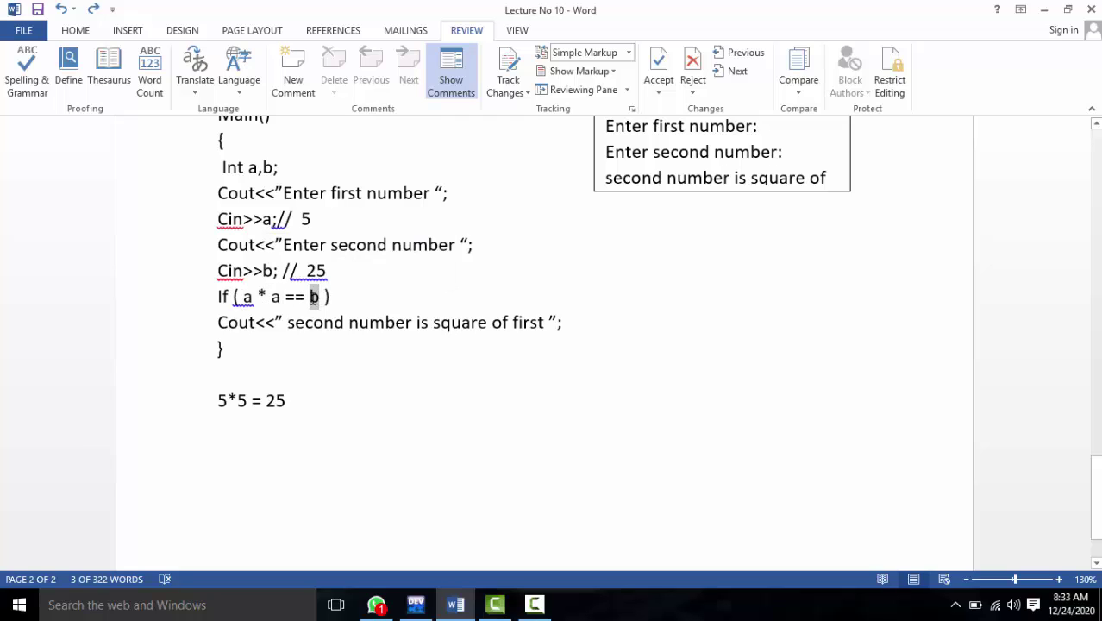
left_click(284, 246)
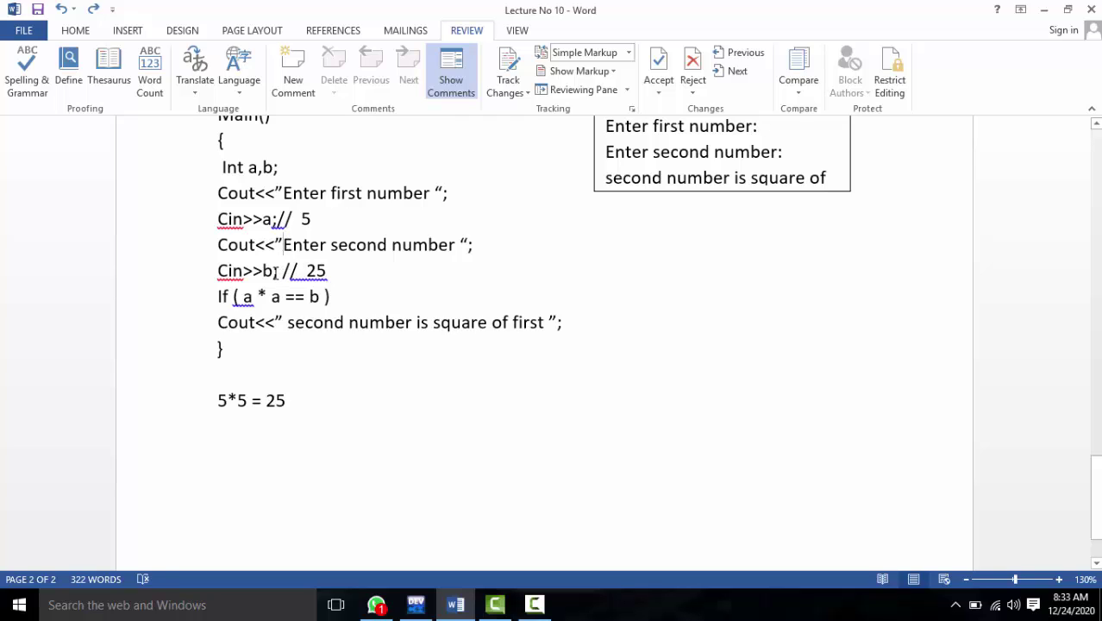
left_click_drag(277, 271, 265, 271)
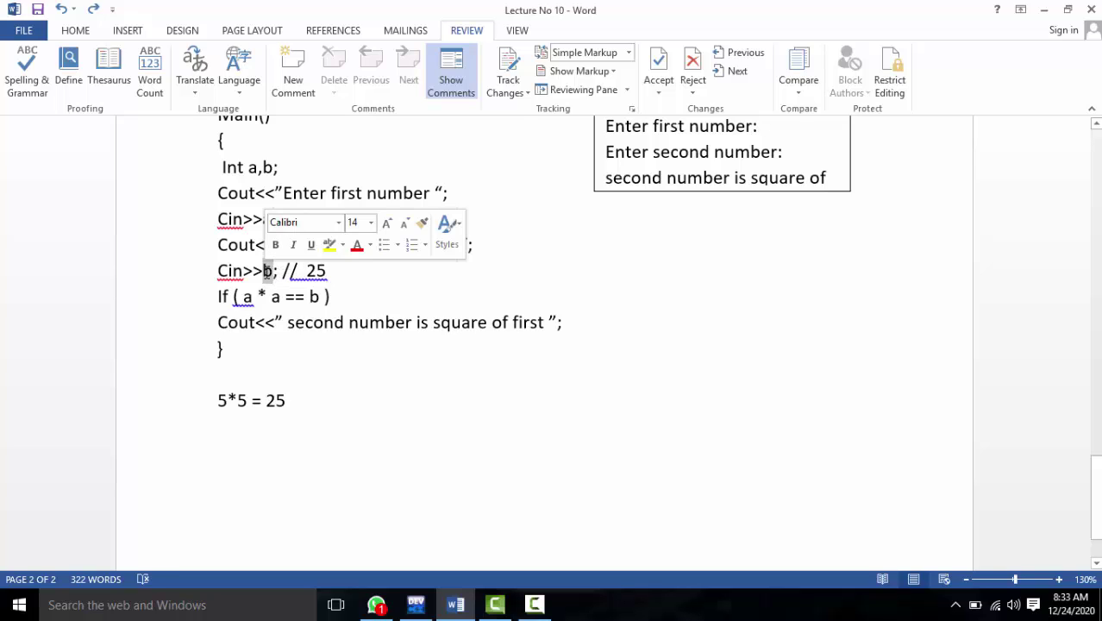
left_click(319, 297)
left_click_drag(319, 297, 309, 297)
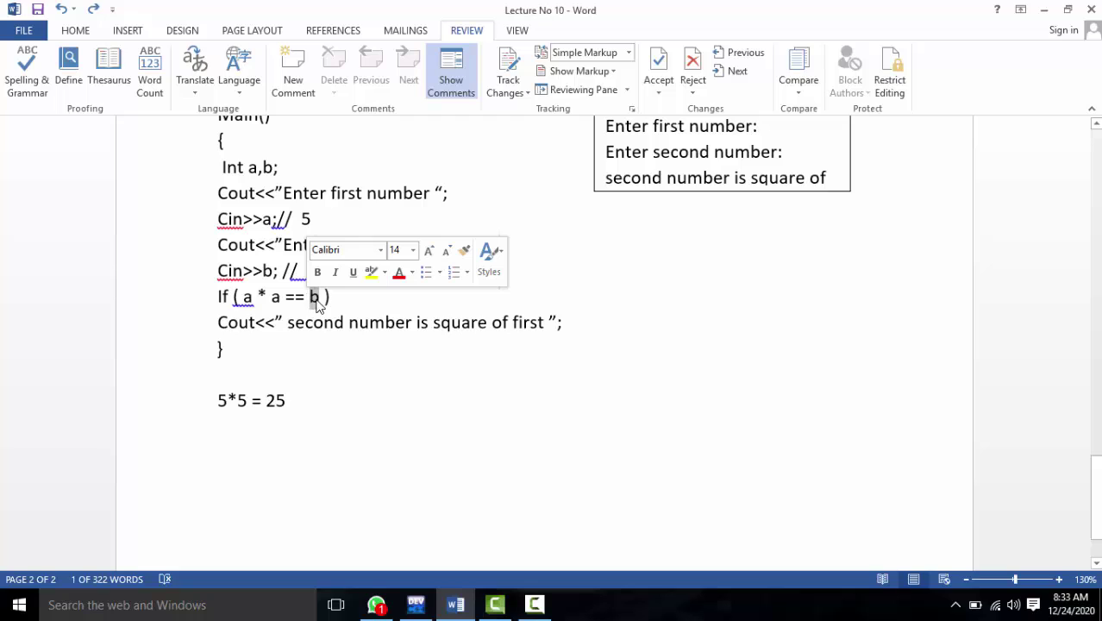
left_click_drag(285, 296, 243, 297)
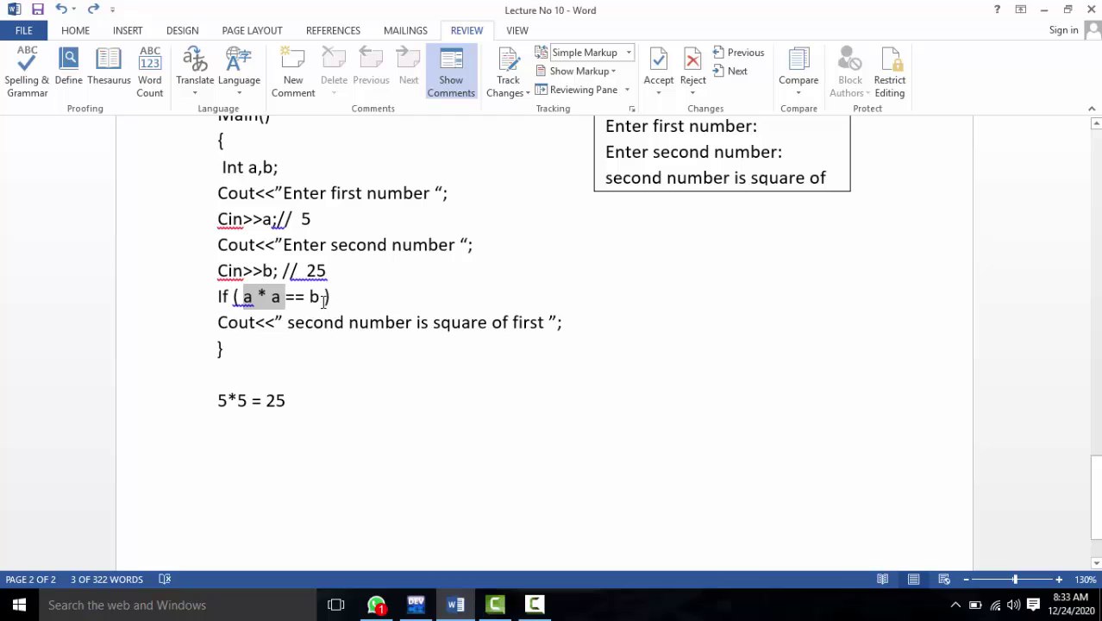
left_click_drag(324, 296, 244, 301)
left_click_drag(294, 400, 216, 401)
Delete the 5*5 = 25 line and change the sample-input comments to 7 and 49.
key("Delete")
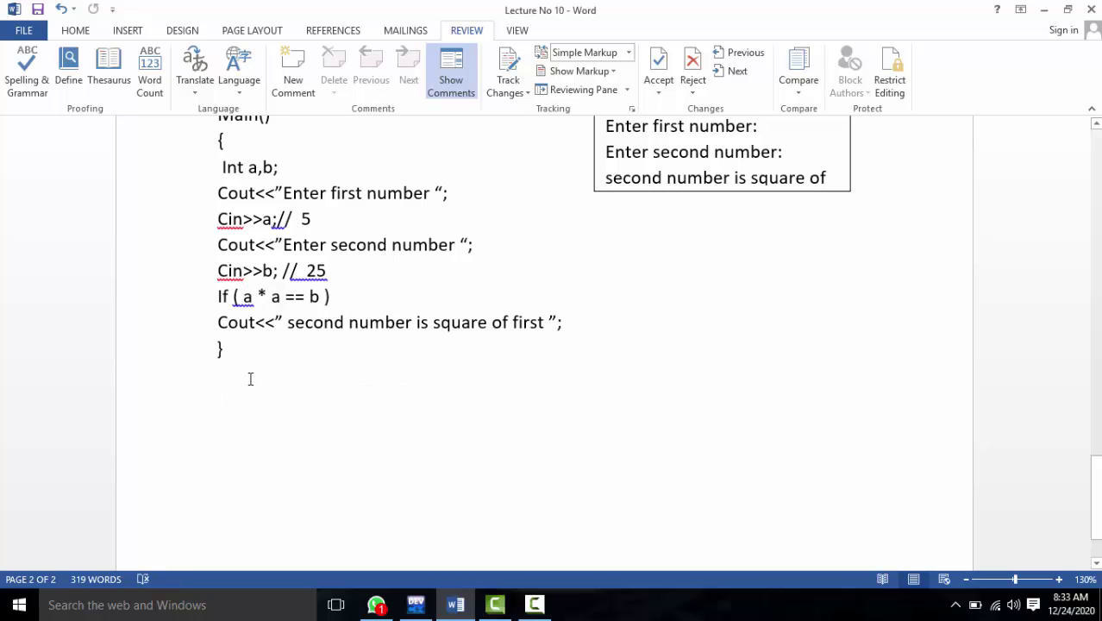
left_click(333, 273)
key("BackSpace")
type("0")
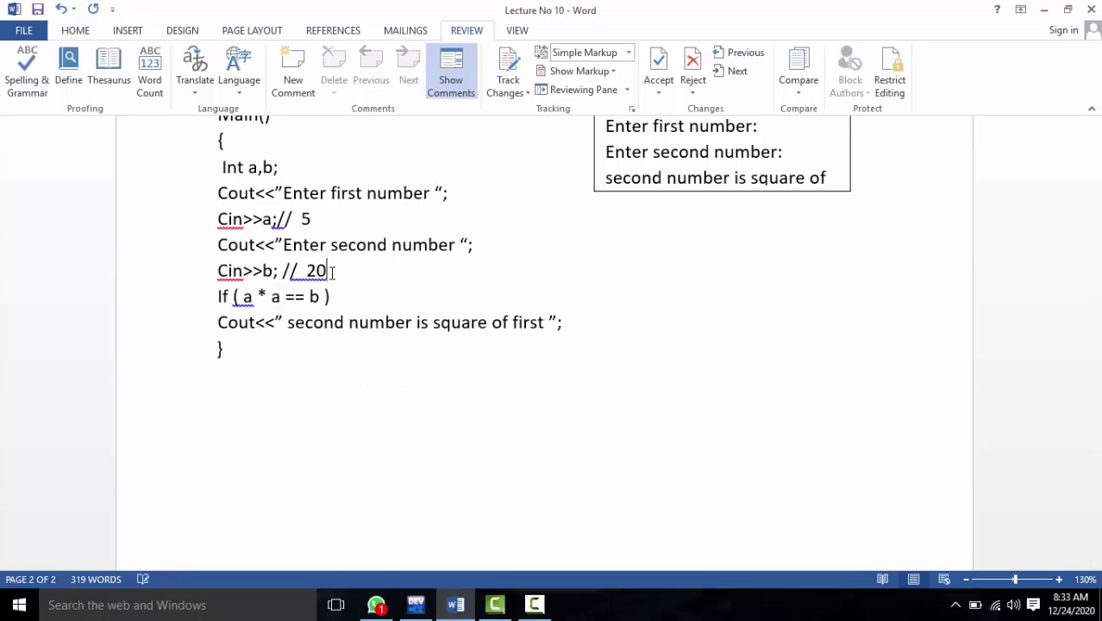
left_click(307, 272)
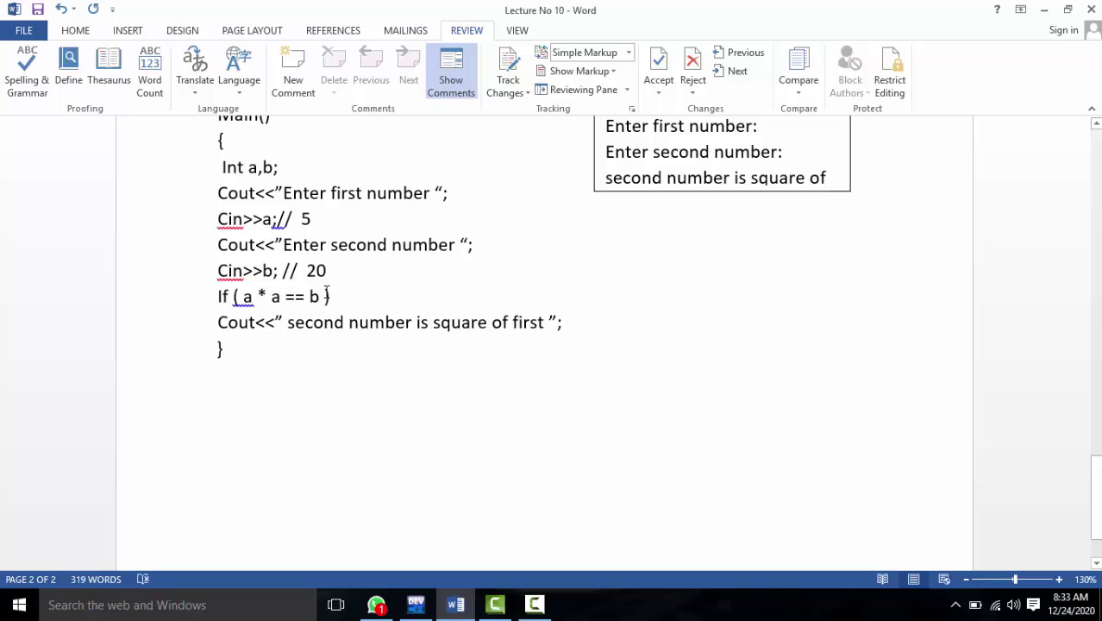
double_click(306, 219)
left_click_drag(328, 271, 317, 272)
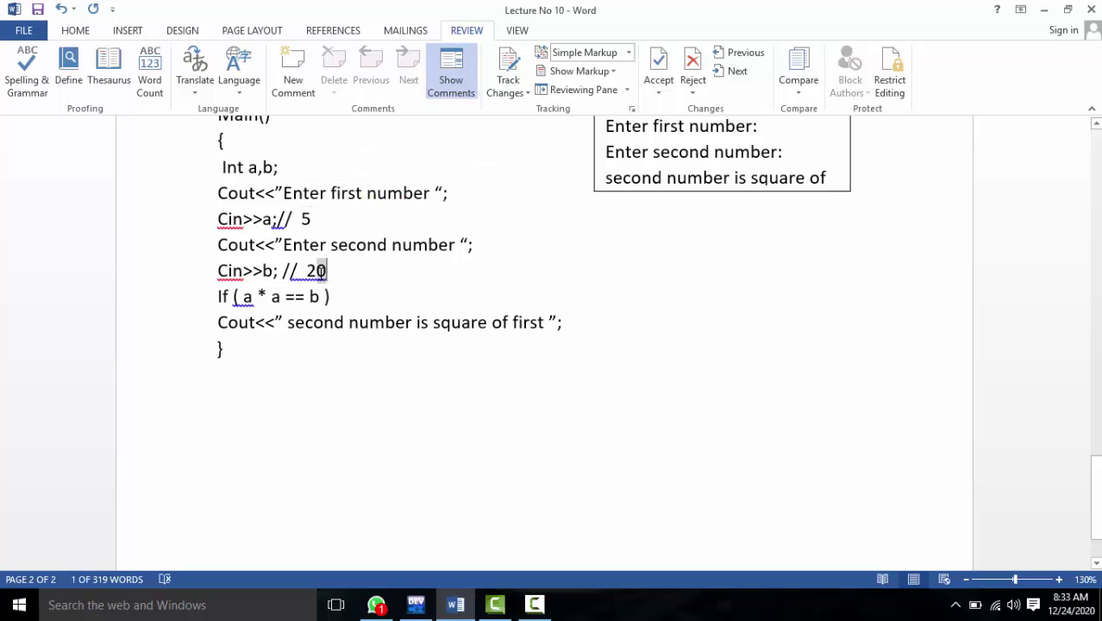
left_click(347, 272)
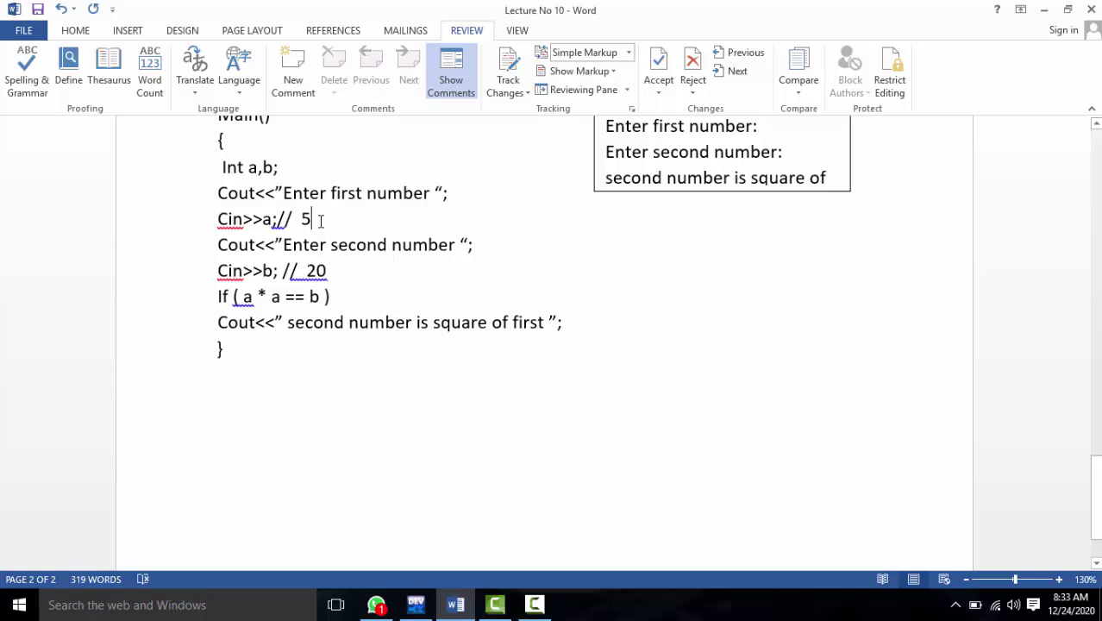
key("BackSpace")
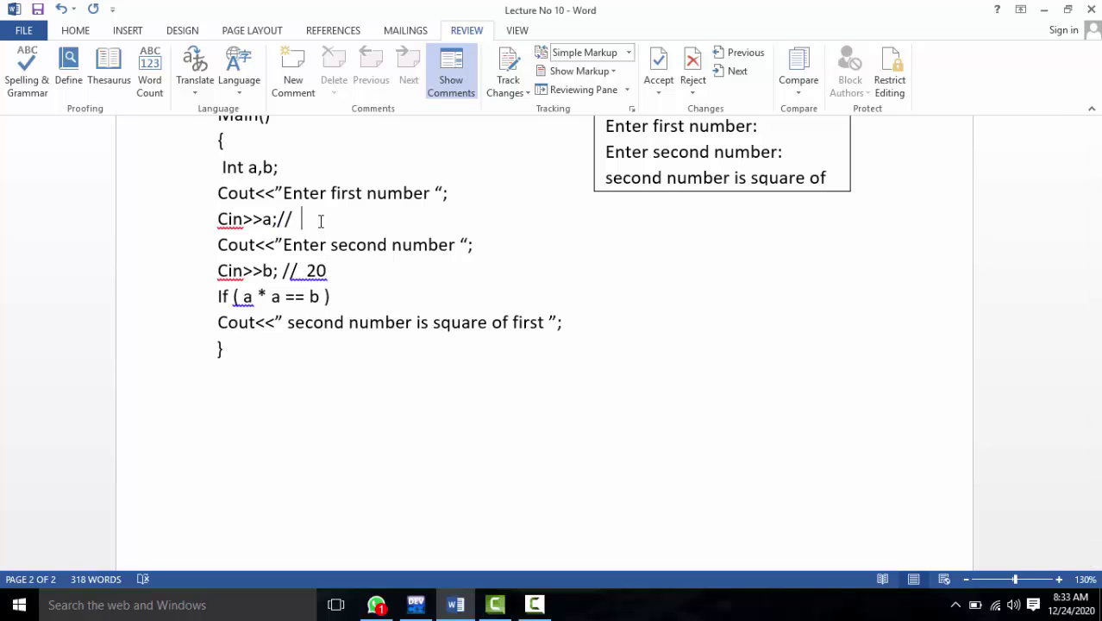
type("7")
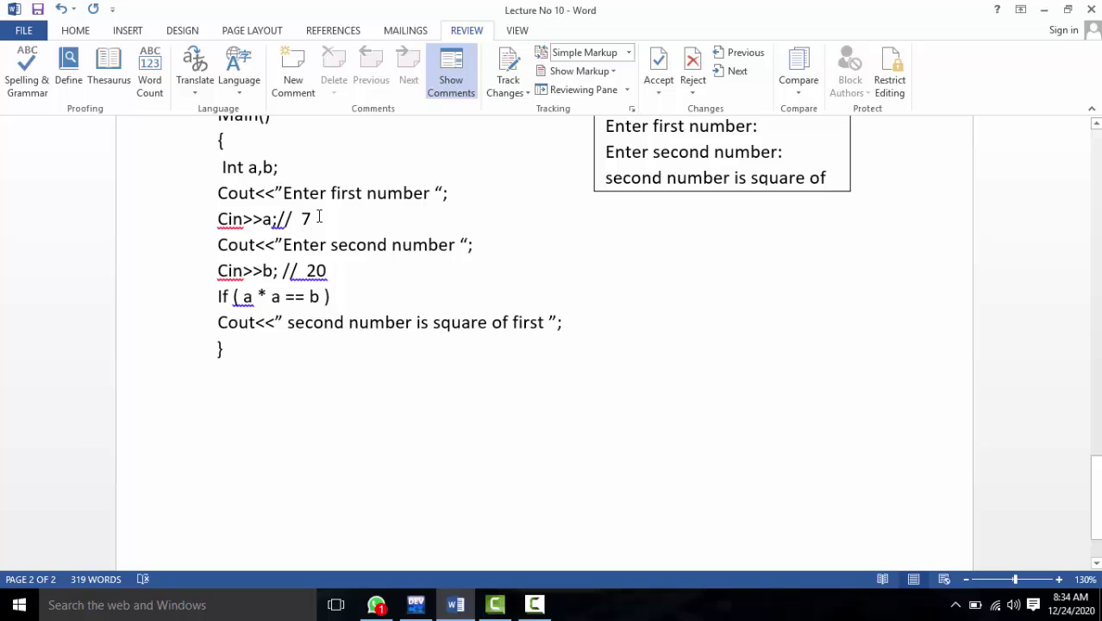
left_click(339, 271)
key("BackSpace")
key("BackSpace")
type("49")
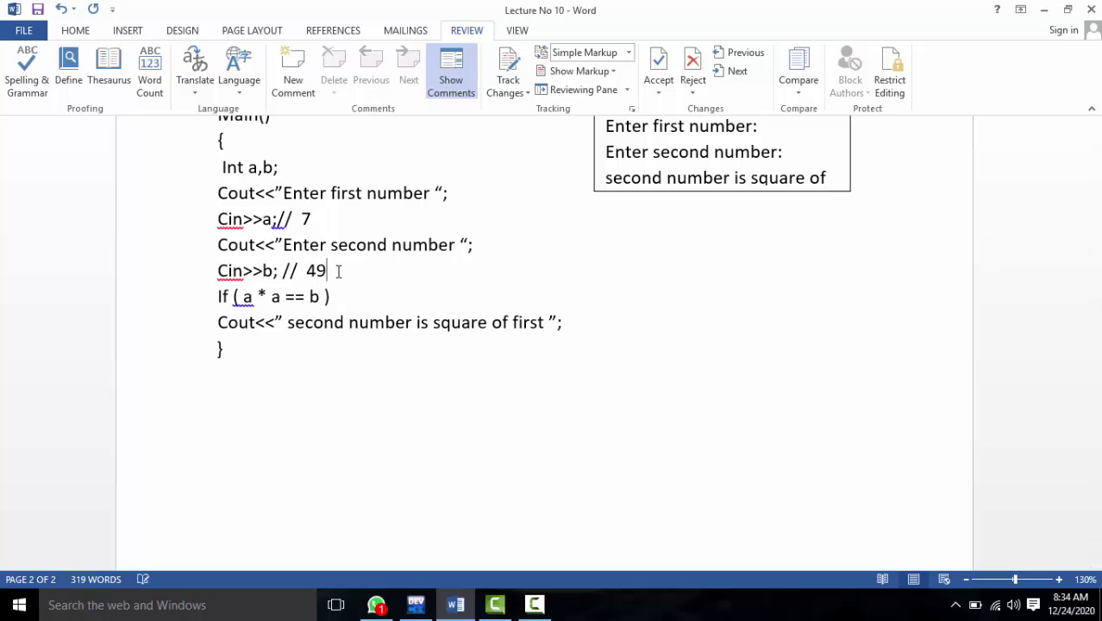
Write True after the If condition and check the 7 and 49 values.
left_click(362, 303)
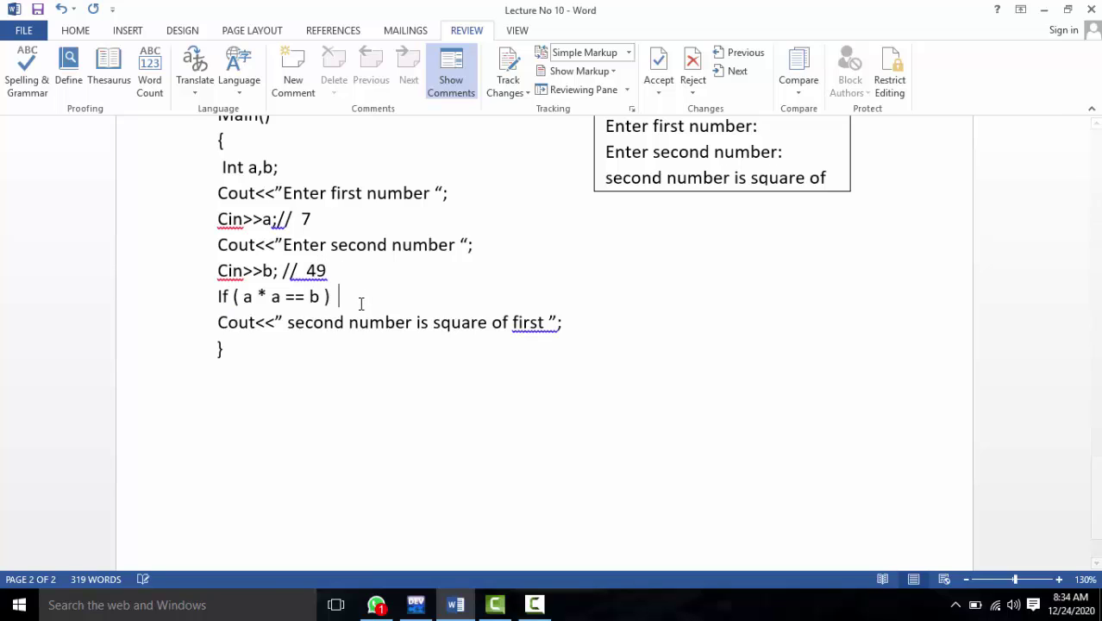
type("True")
double_click(307, 219)
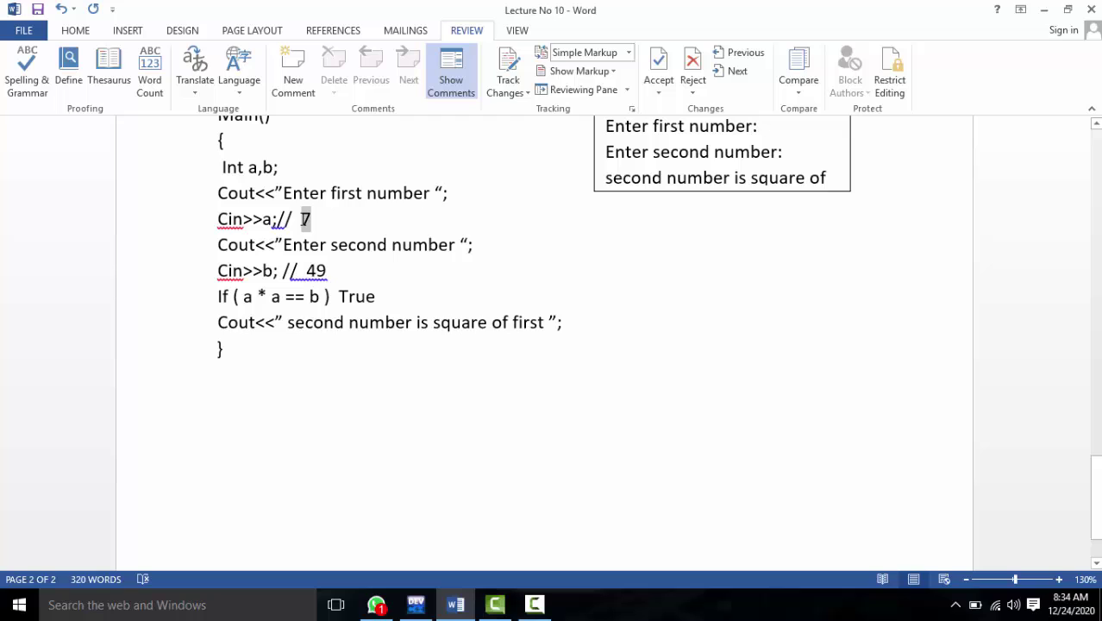
double_click(316, 270)
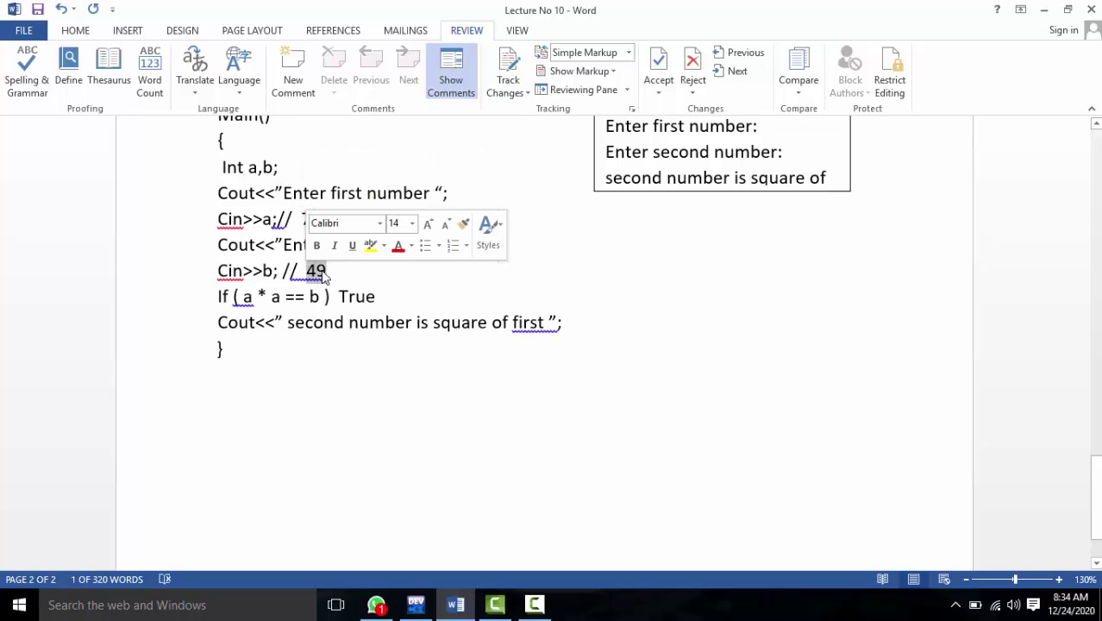
left_click(331, 271)
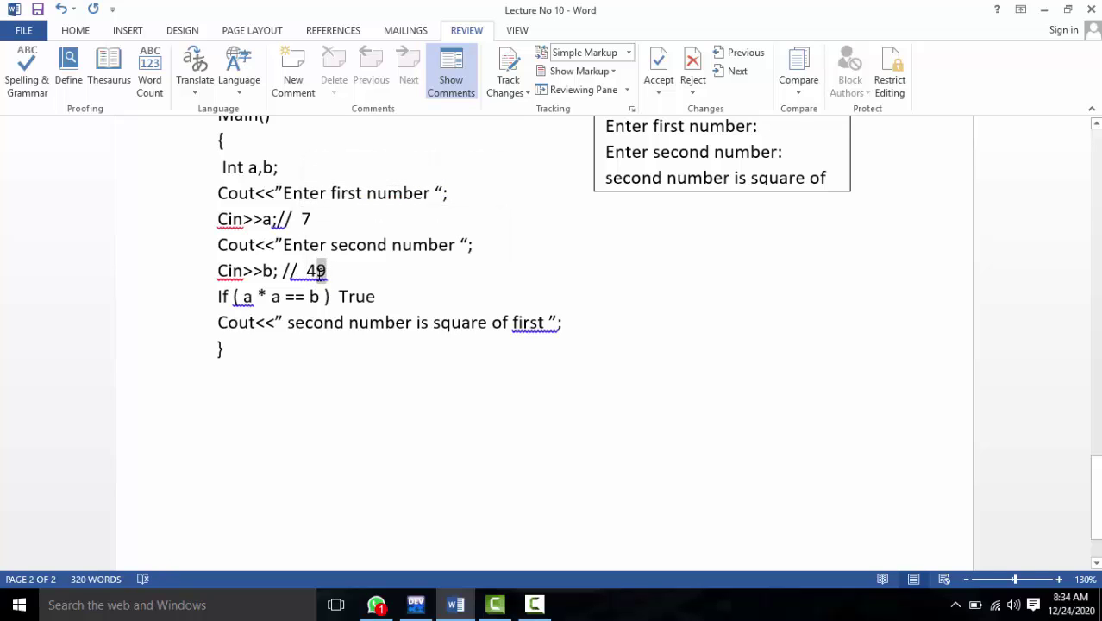
double_click(317, 271)
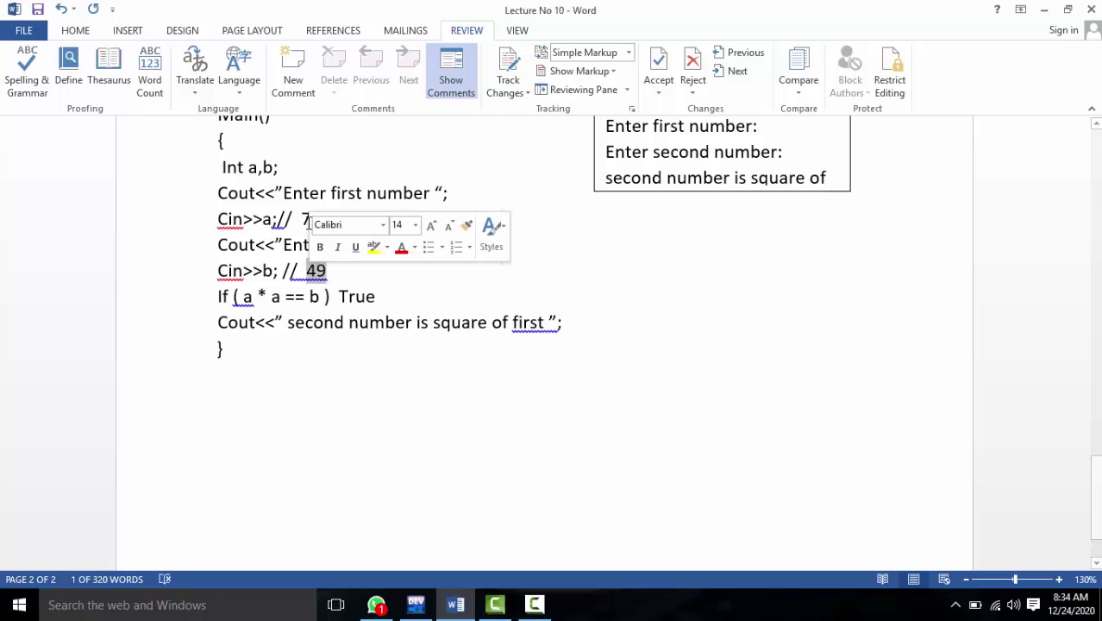
double_click(305, 219)
left_click(348, 271)
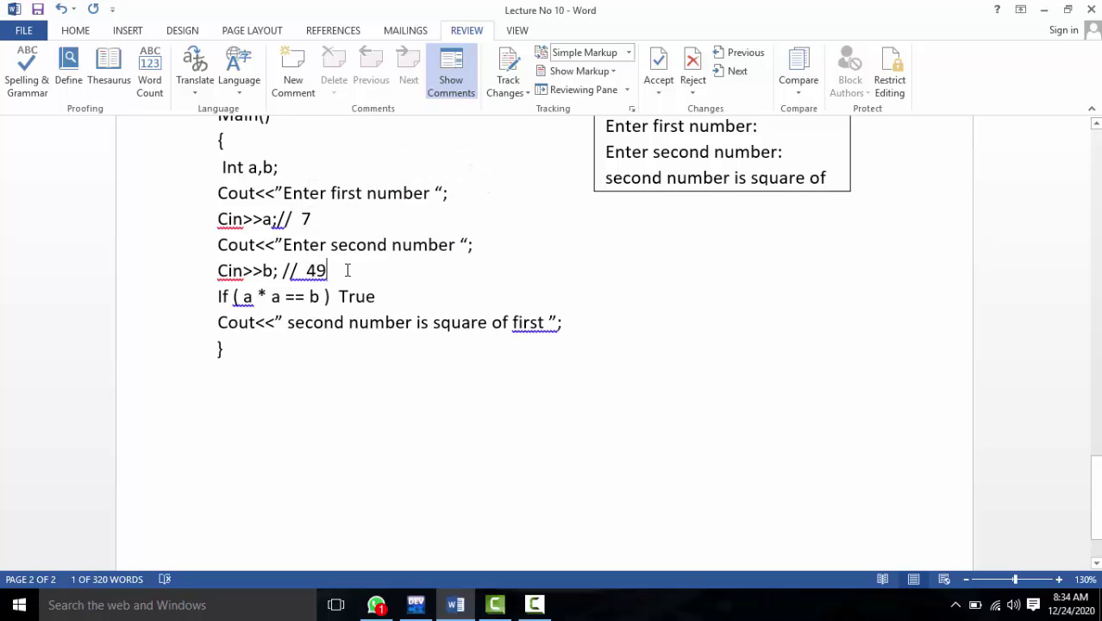
left_click(339, 296)
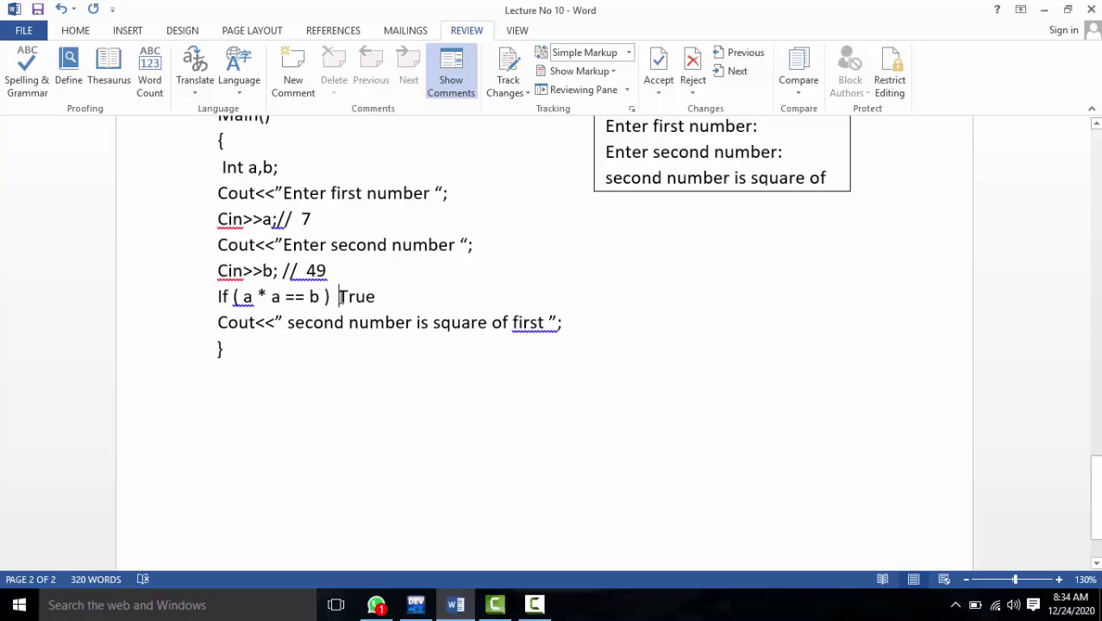
Complete the // True comment and enter 7 and 49 after the output-box prompts.
type("//")
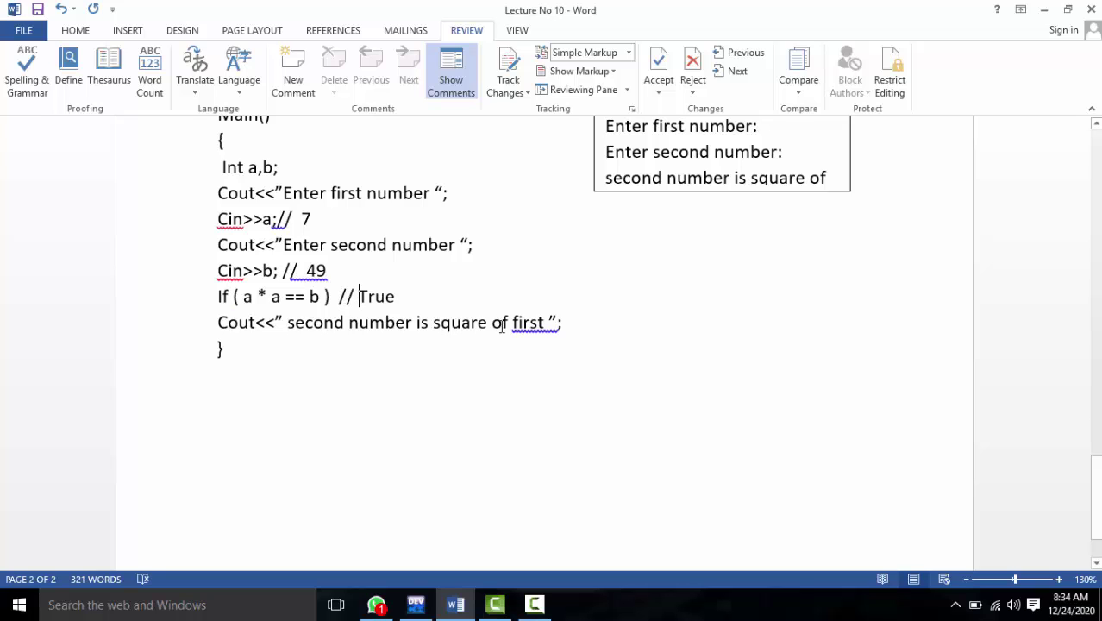
scroll(552, 319, "up", 1)
scroll(598, 309, "up", 2)
left_click(765, 246)
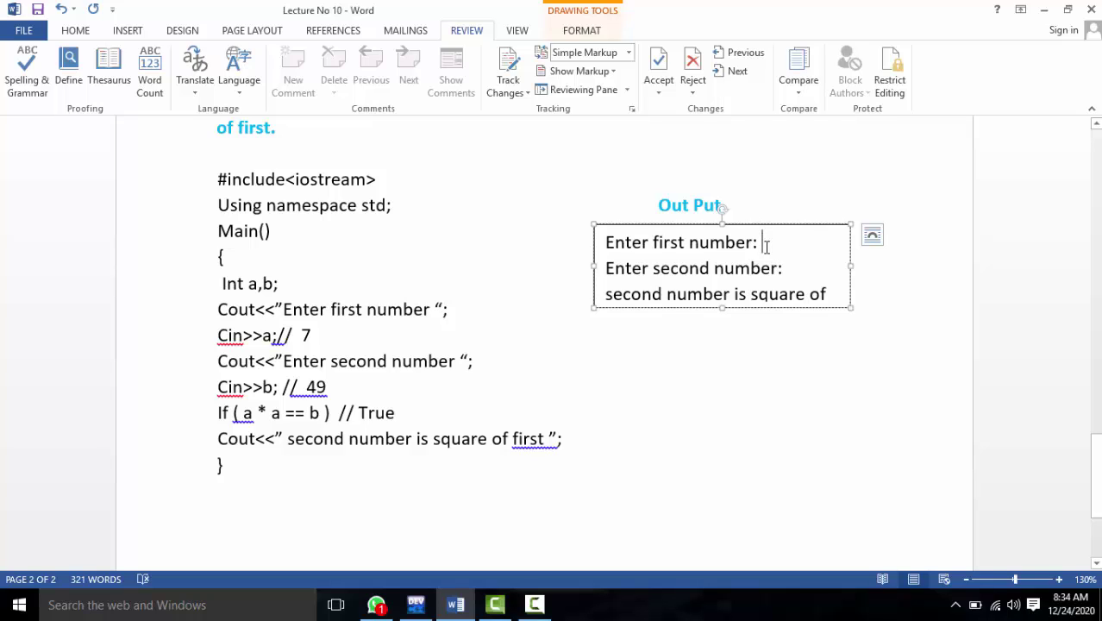
type("7")
left_click(788, 267)
type("49")
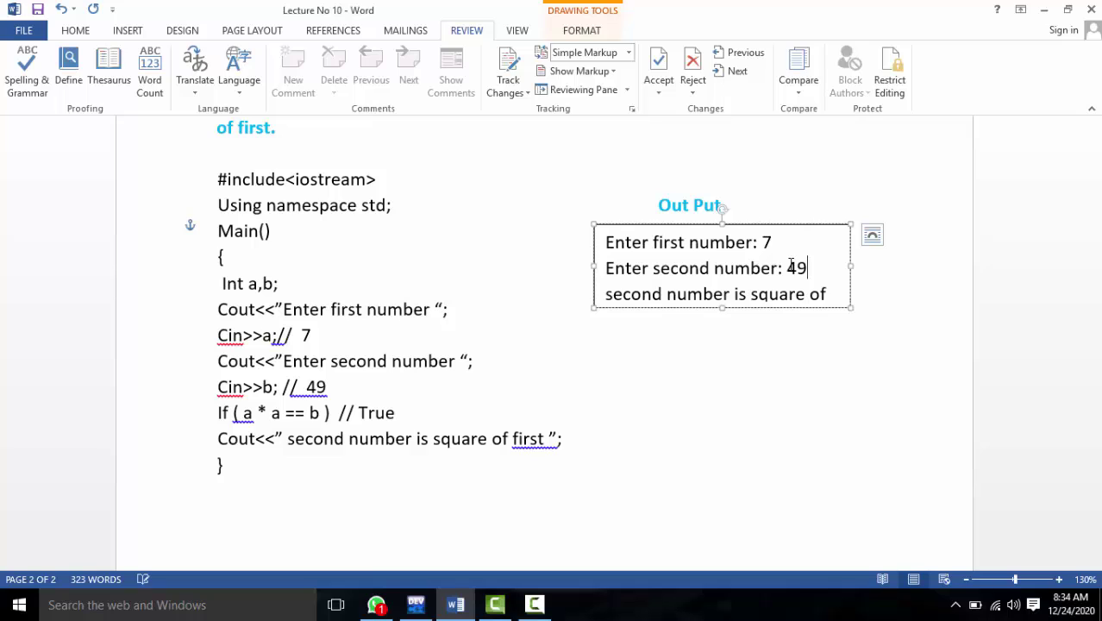
Bold 'second number is square of first' and widen the output box to fit it.
left_click_drag(830, 294, 637, 299)
key("ctrl+b")
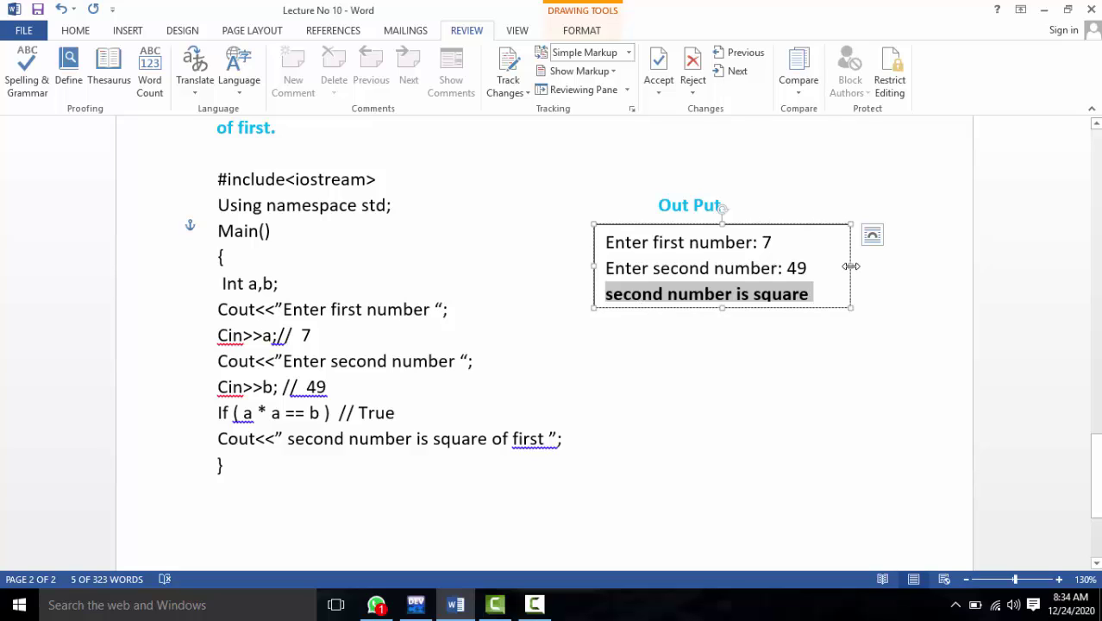
left_click_drag(851, 266, 892, 265)
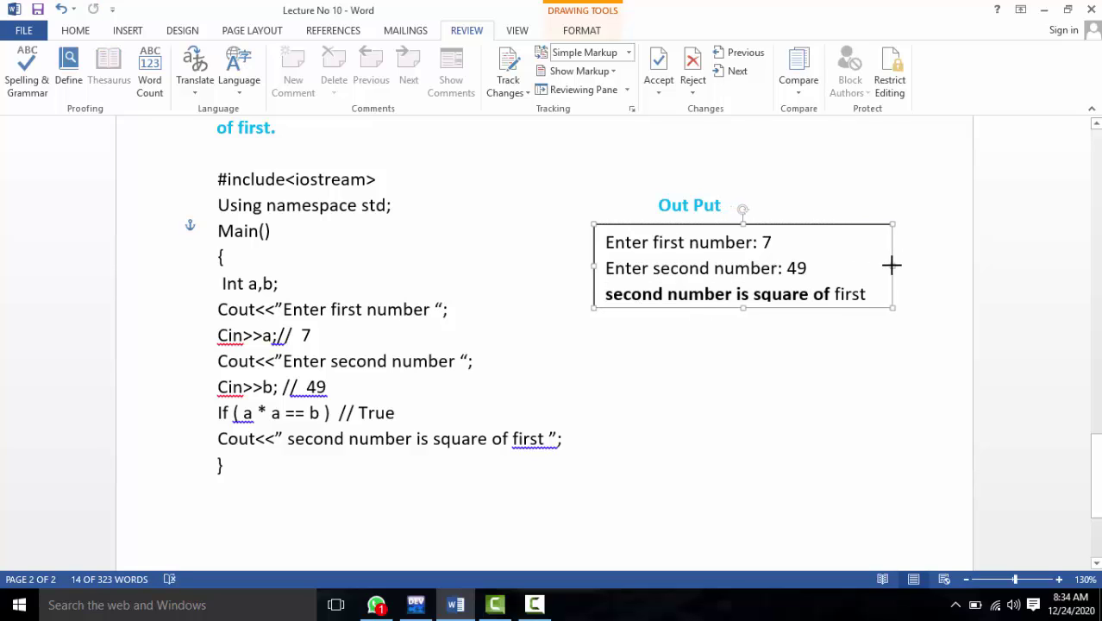
double_click(849, 294)
key("ctrl+b")
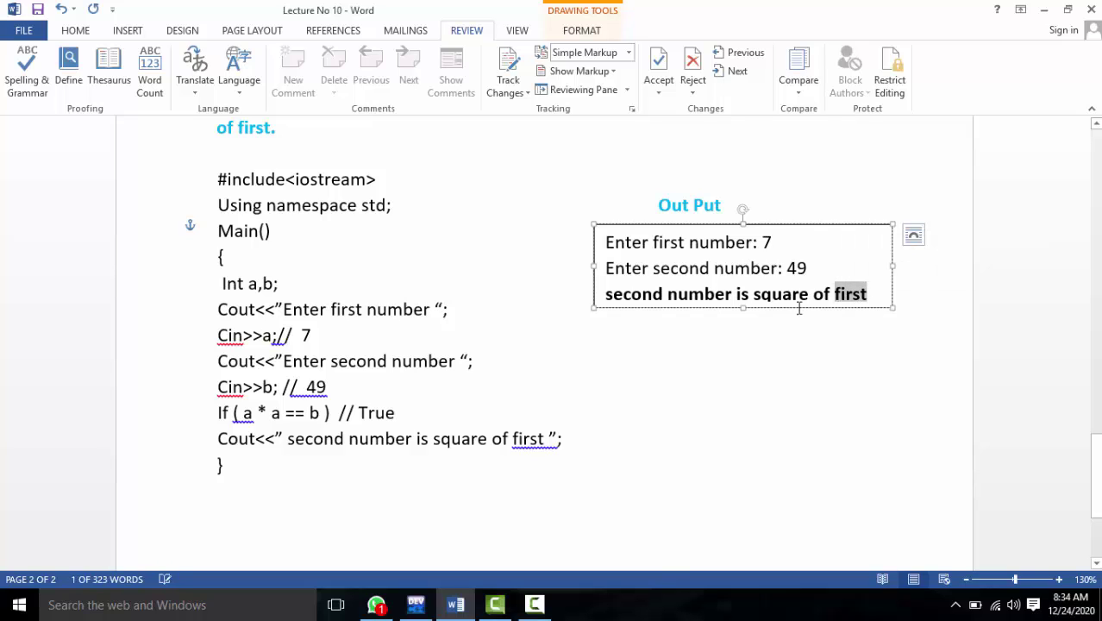
left_click(552, 389)
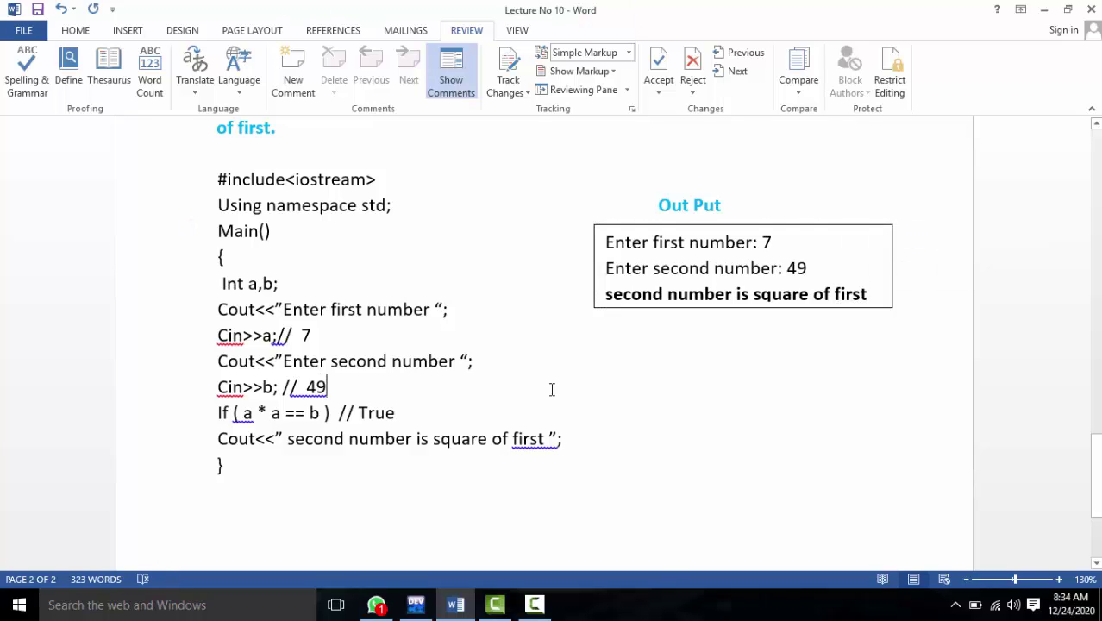
Scroll back over the earlier program, then switch to Dev-C++ showing the sum program.
scroll(551, 390, "up", 1)
scroll(550, 391, "up", 1)
scroll(548, 391, "up", 1)
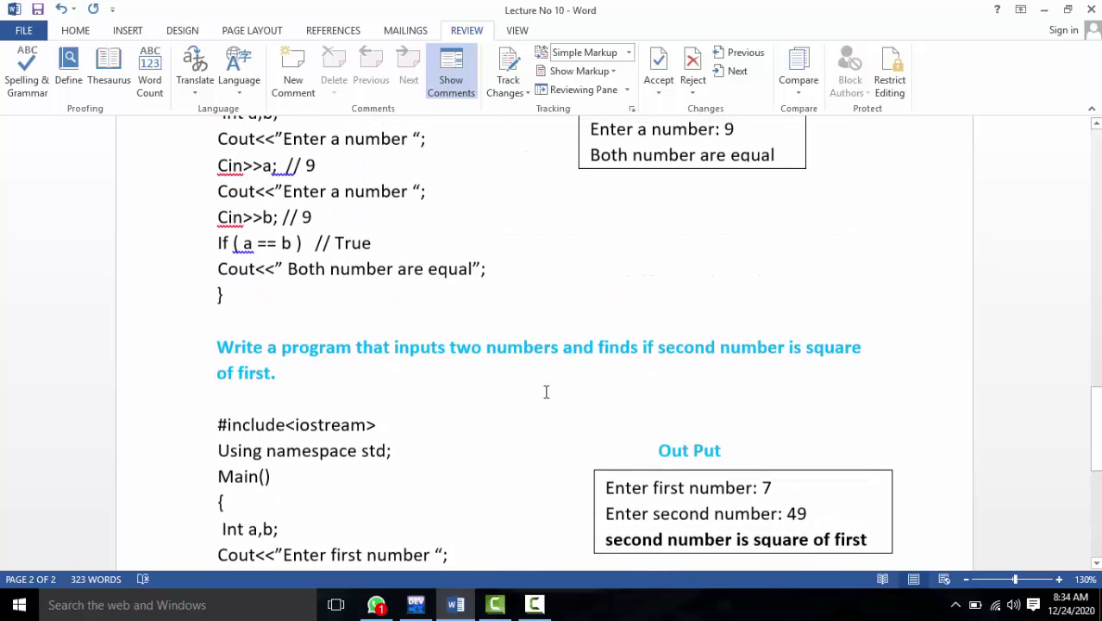
scroll(545, 392, "up", 1)
scroll(545, 392, "up", 1)
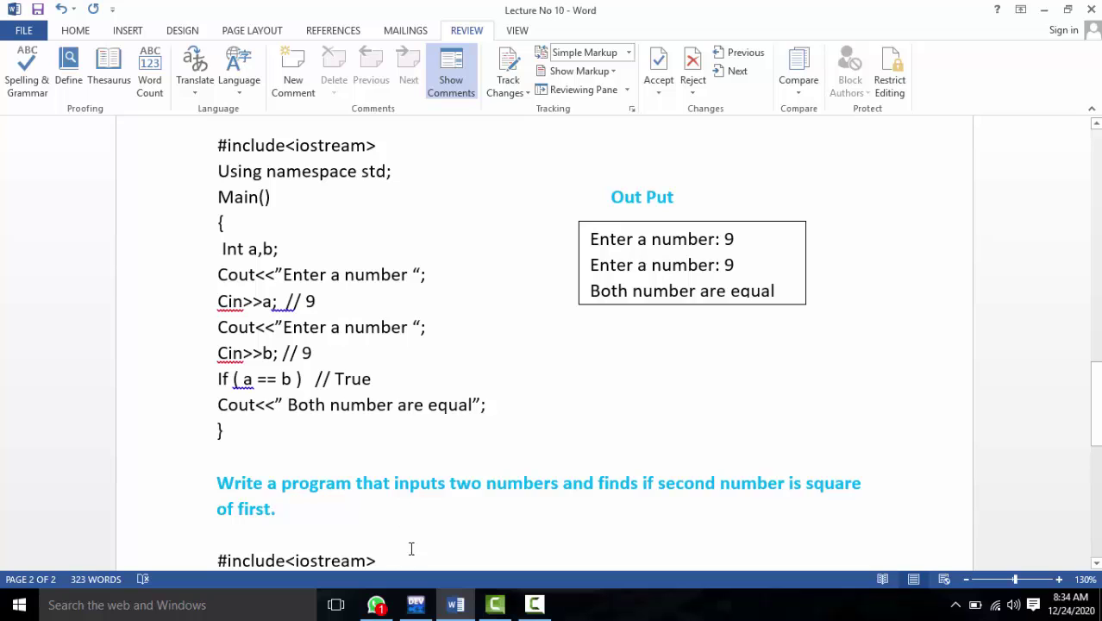
left_click(423, 610)
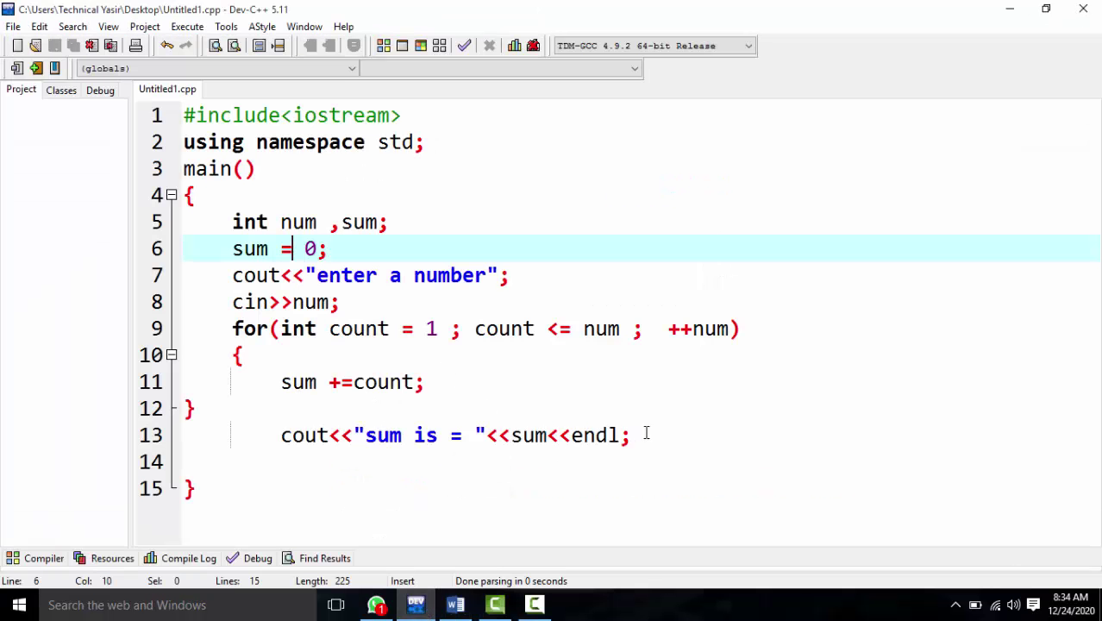
Select and delete the old for-loop sum code on lines 5–13 inside main.
mouse_move(648, 434)
left_mouse_down()
mouse_move(486, 411)
mouse_move(223, 231)
left_mouse_up()
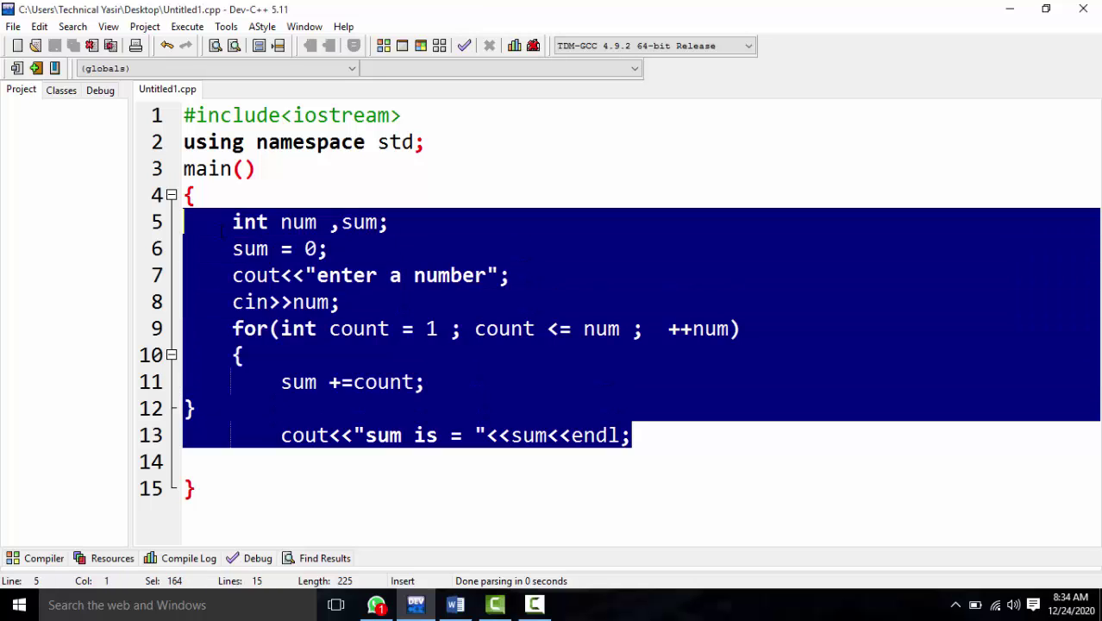
key("Delete")
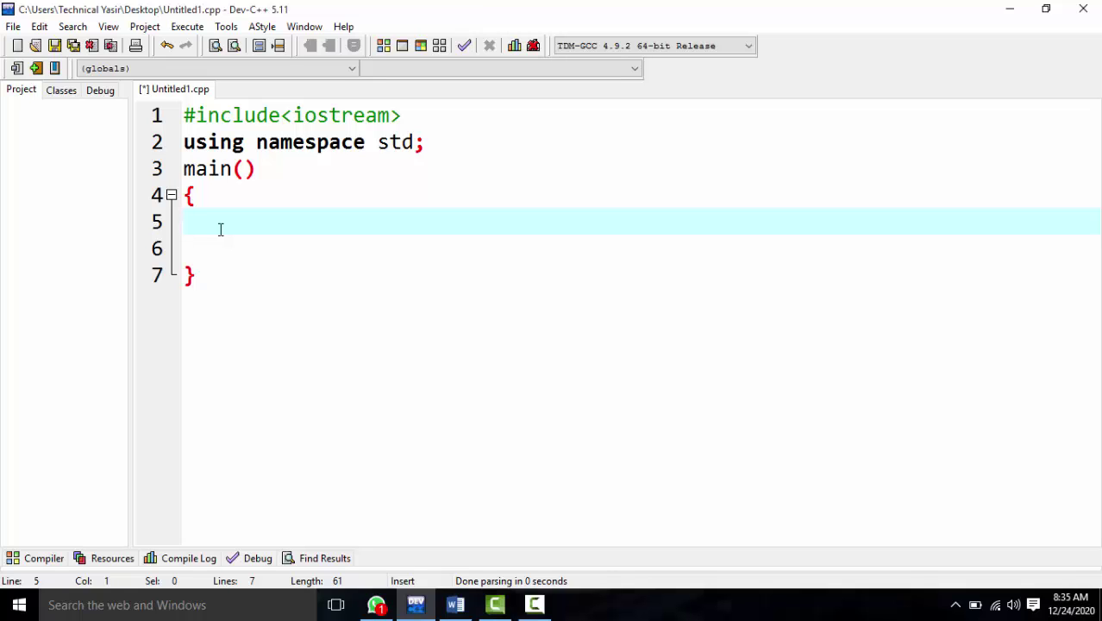
Declare int a,b; inside main.
type("n")
key("BackSpace")
type("in")
type("t ")
type("a")
type(",b;")
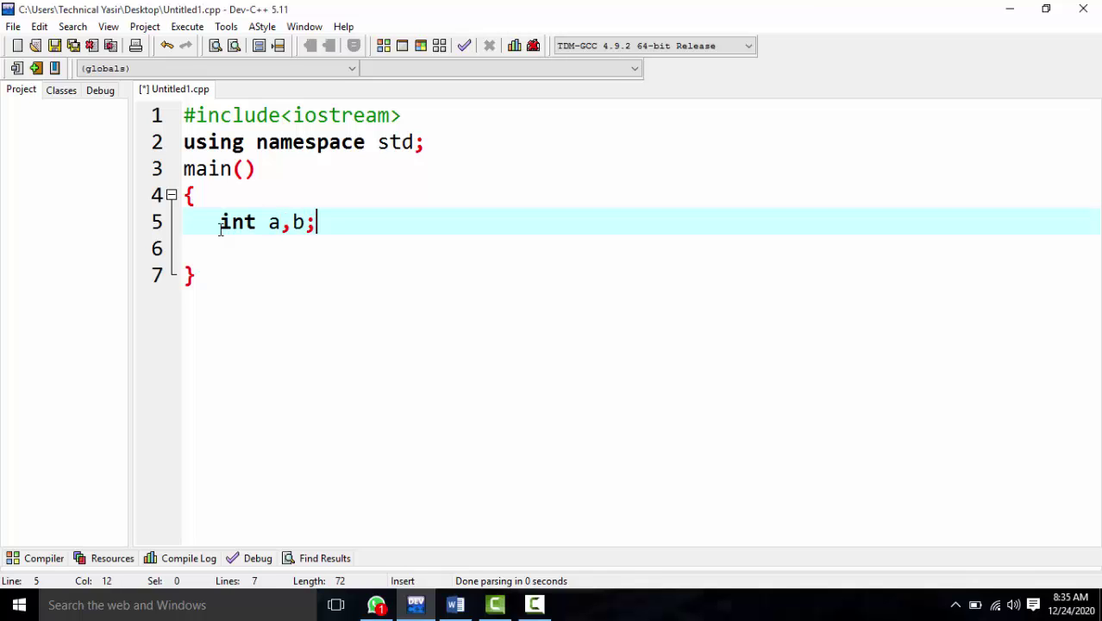
key("Return")
Add cout<<"enter a number "<<endl; and cin>>a;, then select those two lines.
type("cou")
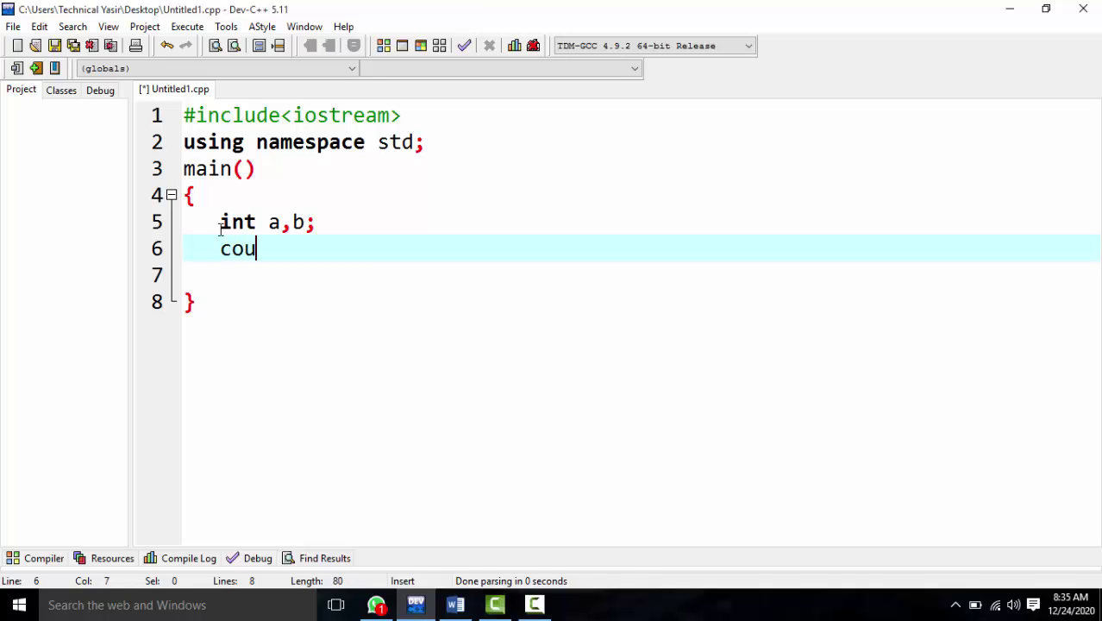
type("t<<\"")
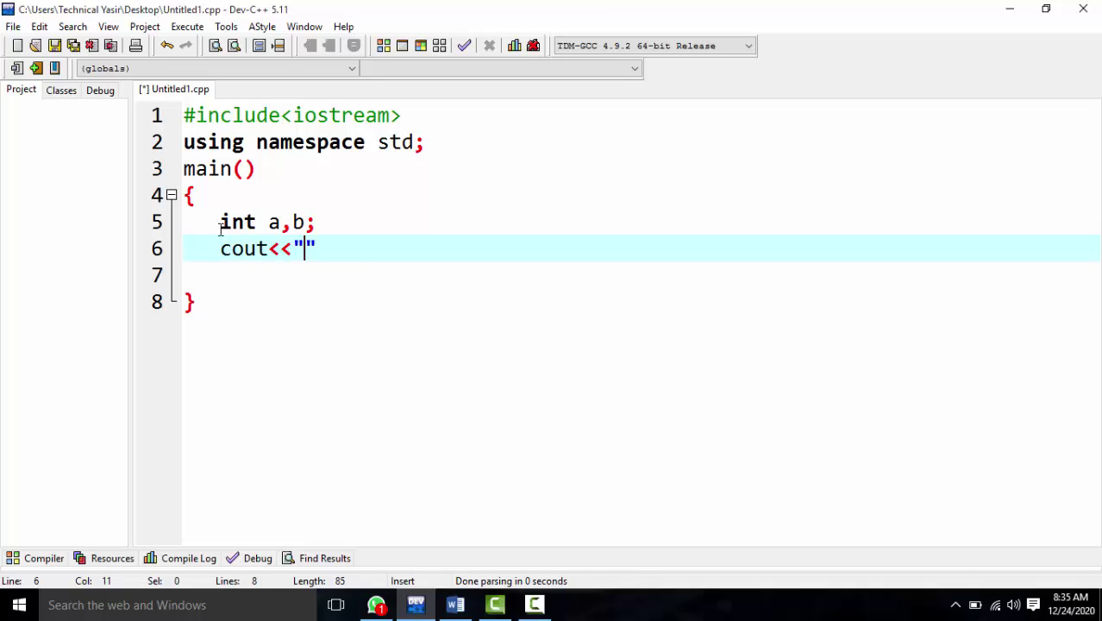
type("enter ")
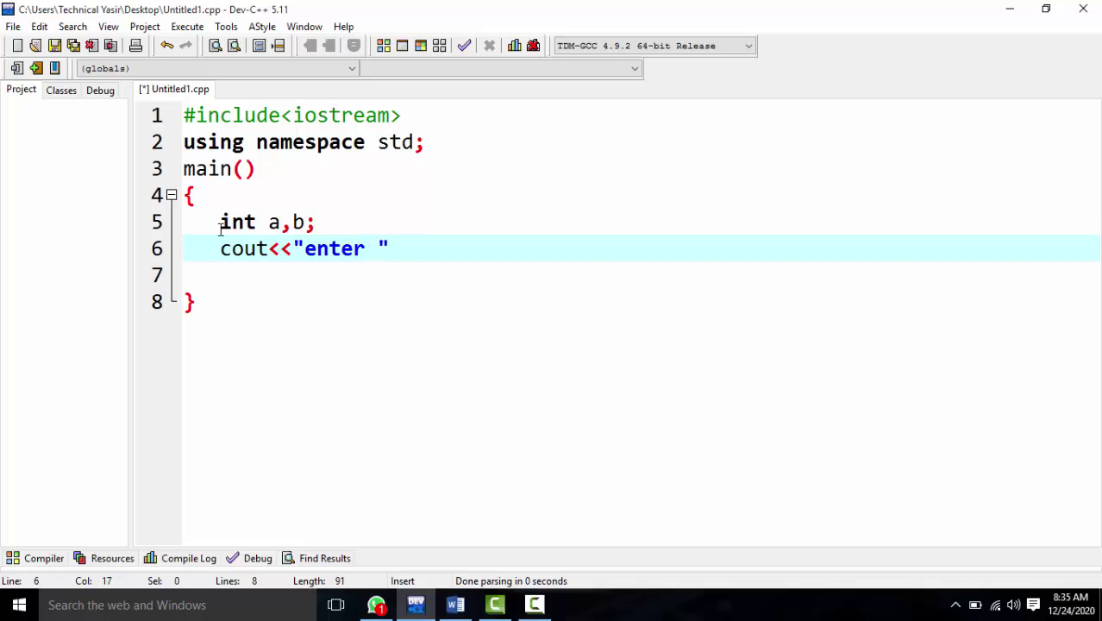
type("fi")
key("BackSpace")
key("BackSpace")
type("a num")
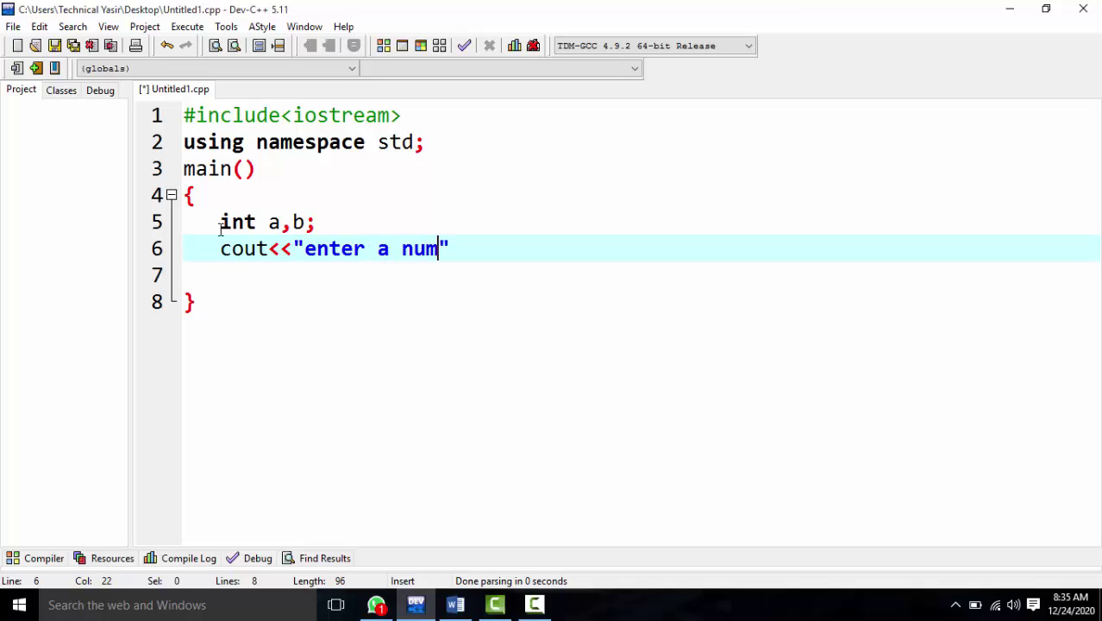
type("ber ")
type(";")
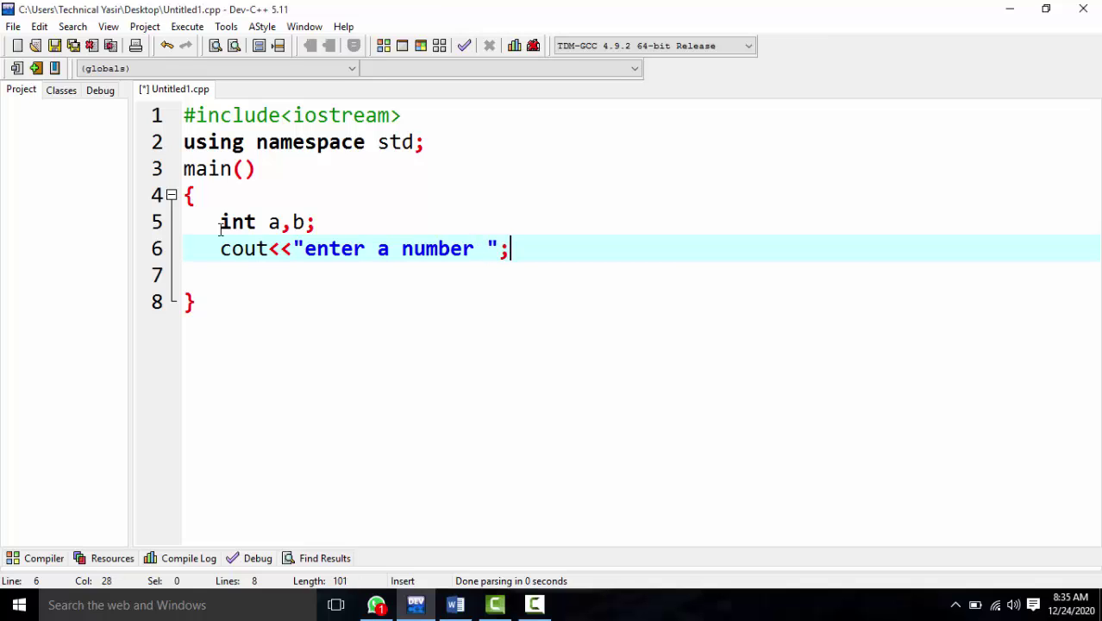
key("BackSpace")
type("<<en")
type("dl;")
key("Return")
type("ci")
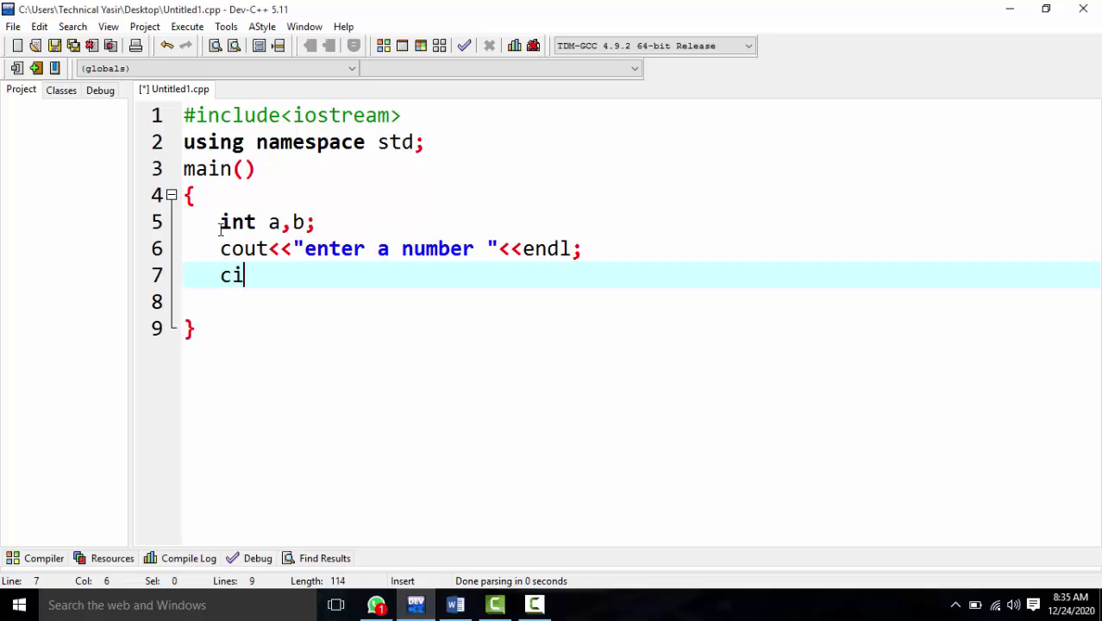
type("n>>")
type("a;")
key("Return")
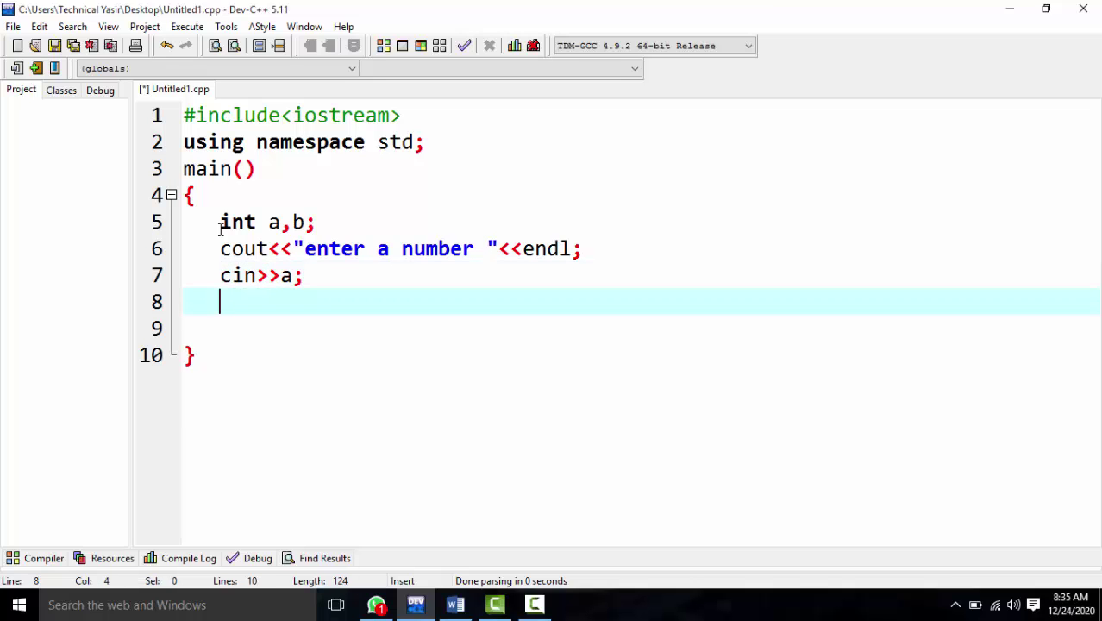
left_click_drag(304, 276, 220, 248)
Duplicate the prompt and input lines below, changing the copy to cin>>b;.
key("ctrl+c")
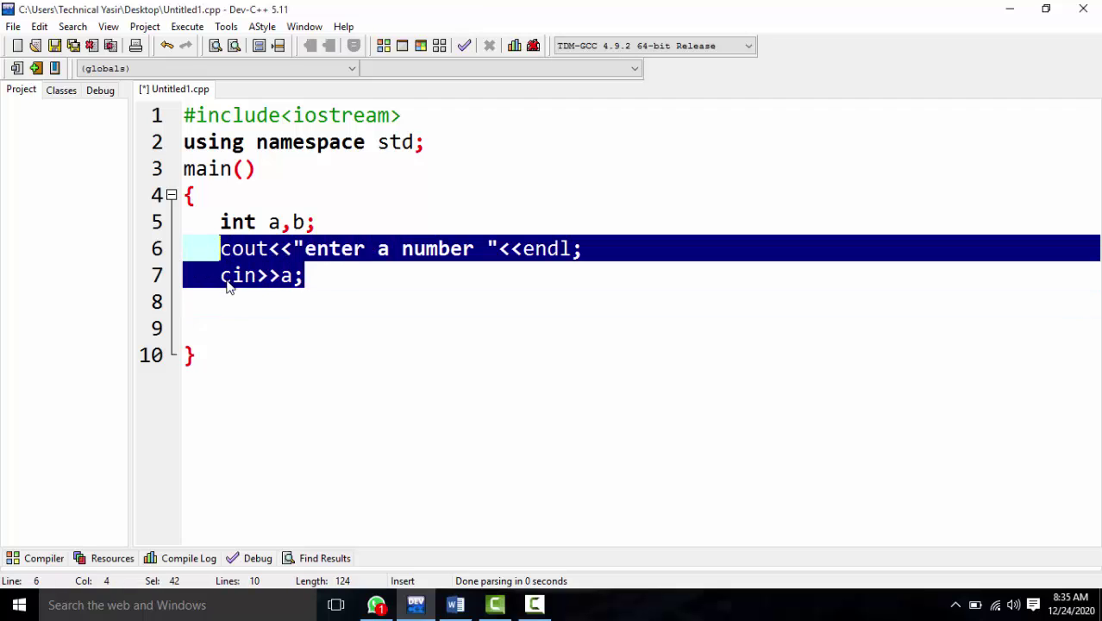
left_click(228, 293)
key("ctrl+v")
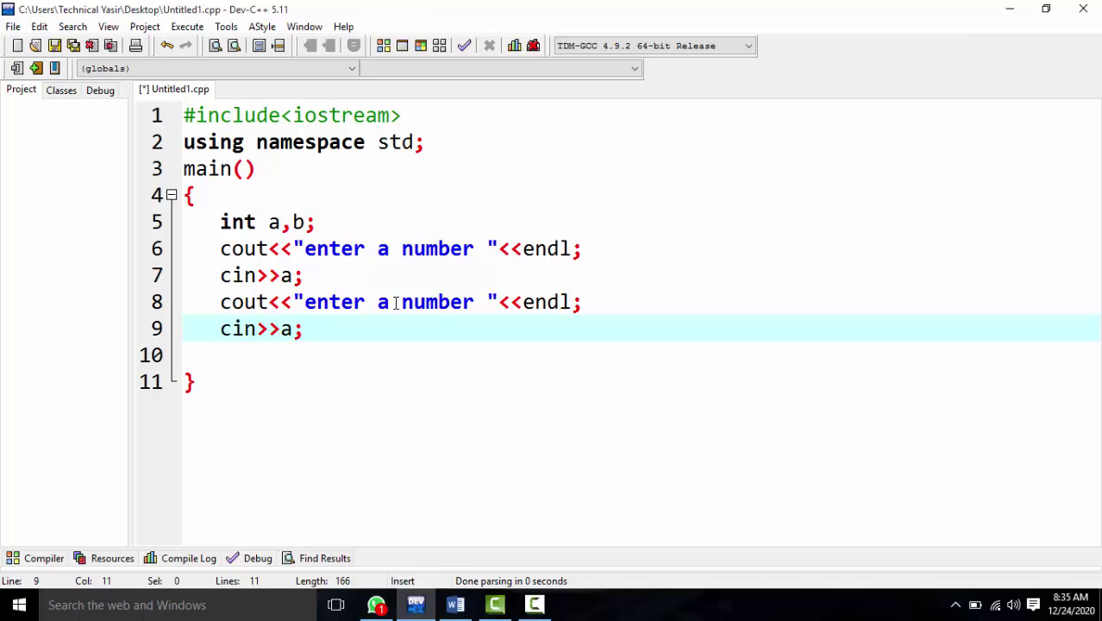
key("BackSpace")
type("b")
Add // 9 and // 7 comments after the cin lines and begin an if( line.
left_click(316, 271)
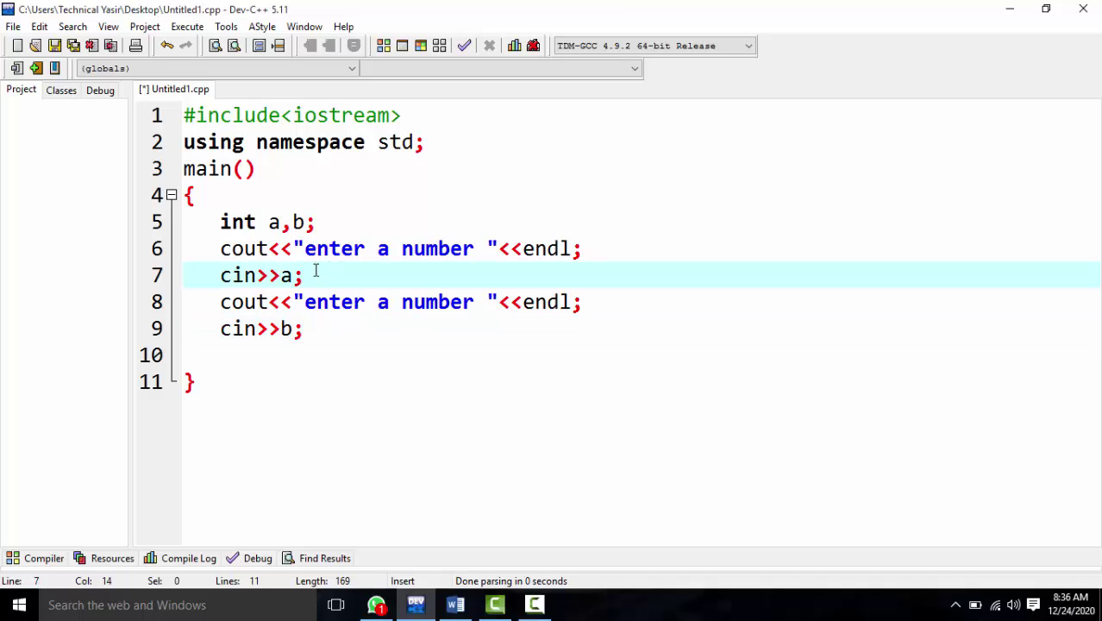
type("9")
key("Left")
key("Left")
type("//")
left_click(337, 328)
type("// ")
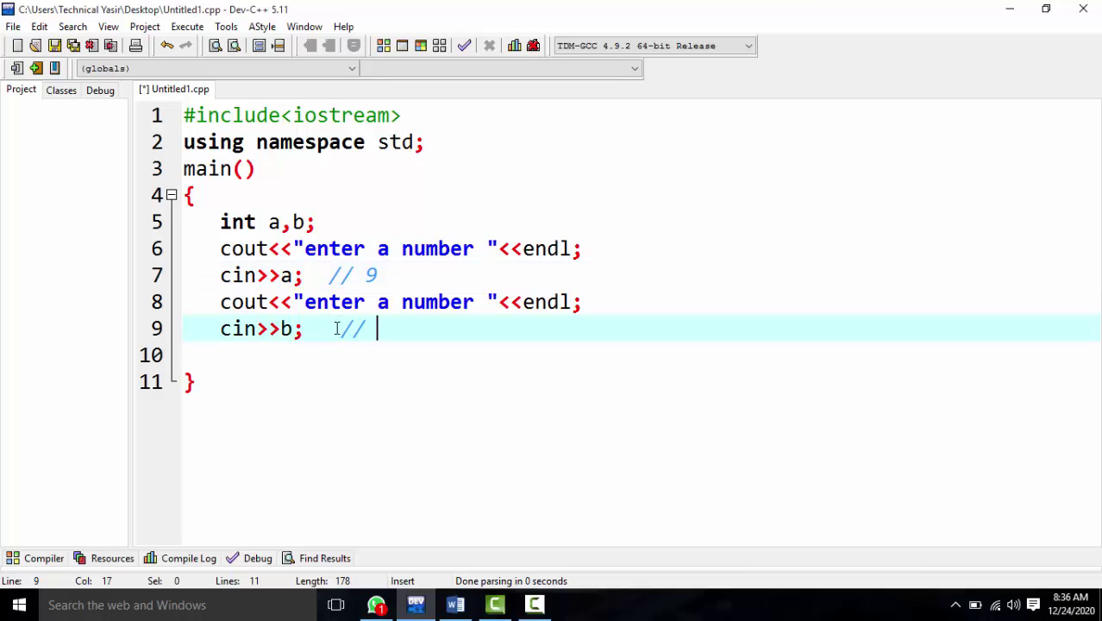
type("7")
left_click(342, 362)
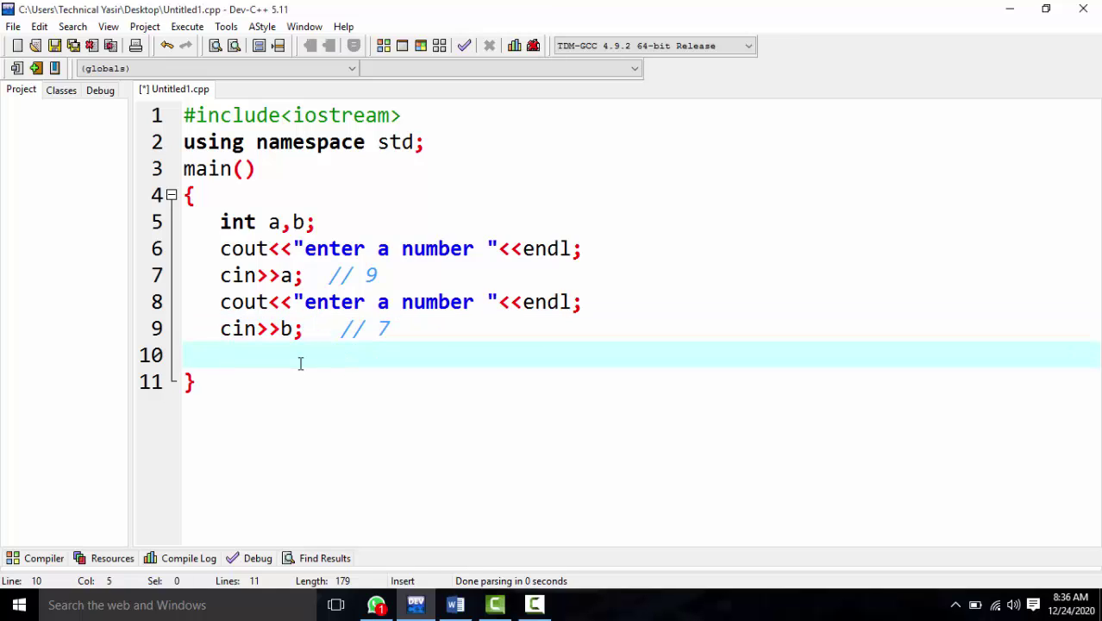
type("if(")
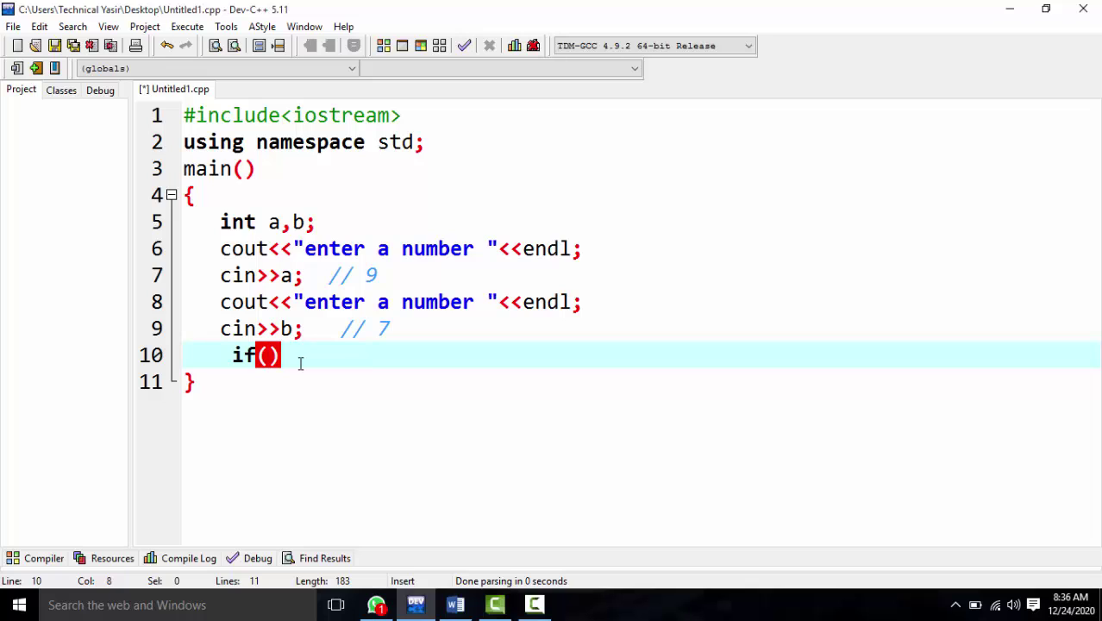
Highlight the if keyword, int keyword and namespace line while explaining the code.
key("Left")
left_click_drag(256, 355, 233, 356)
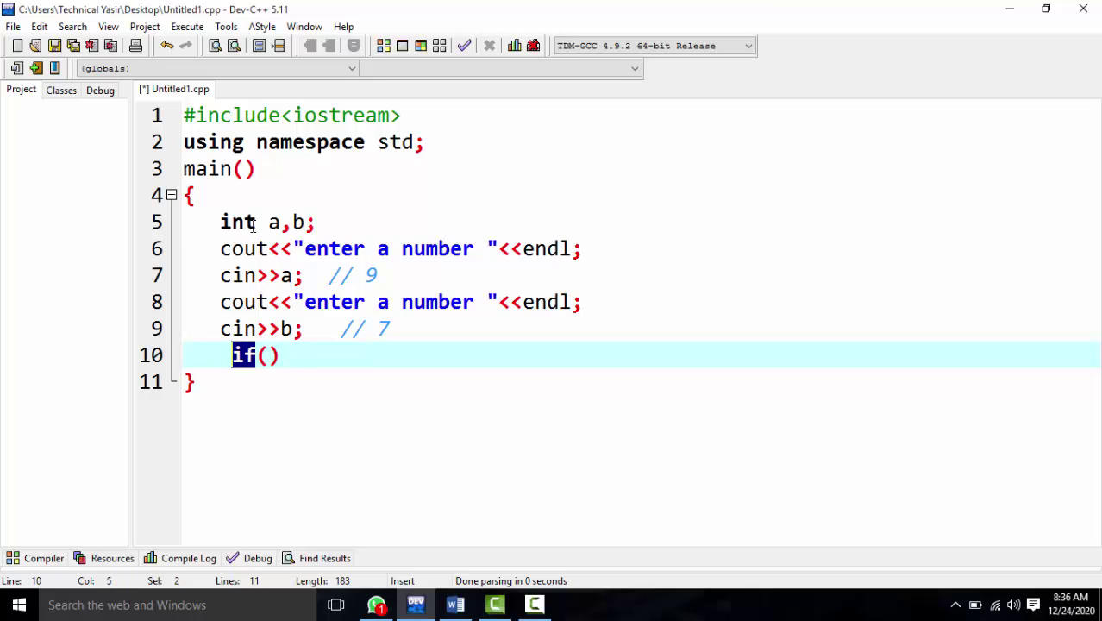
left_click_drag(255, 222, 220, 224)
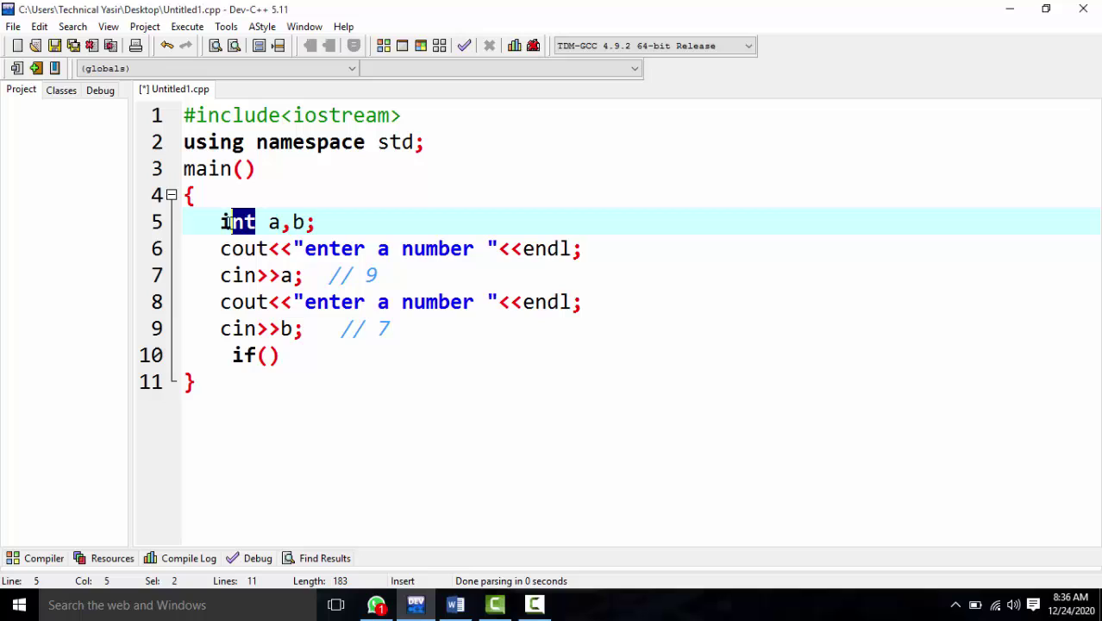
left_click_drag(253, 356, 232, 356)
left_click(249, 358)
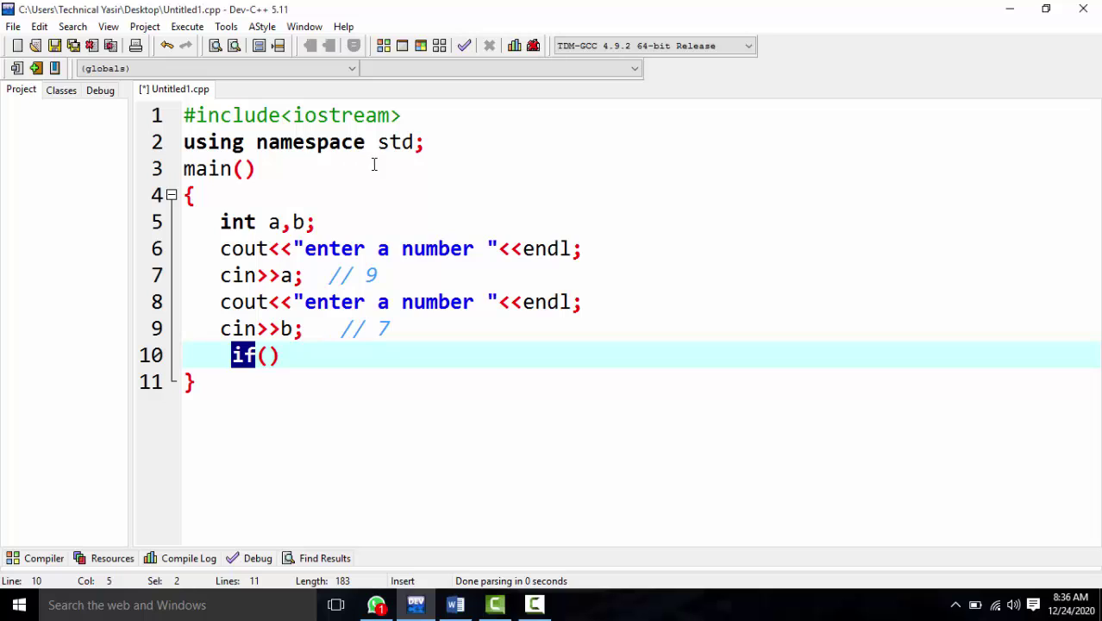
left_click_drag(364, 142, 196, 143)
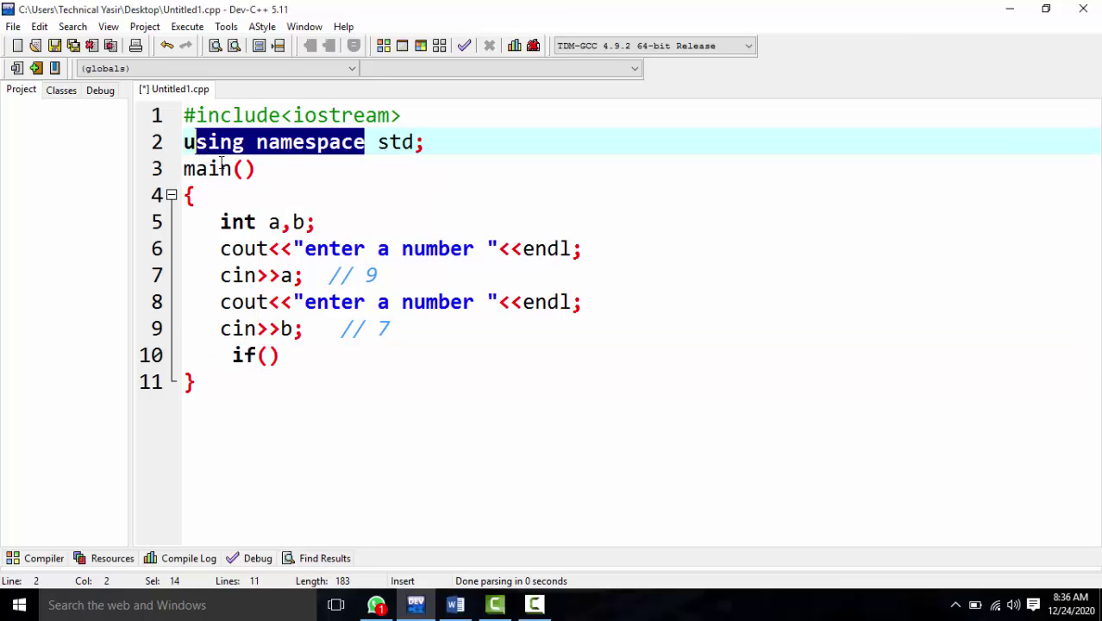
left_click(259, 197)
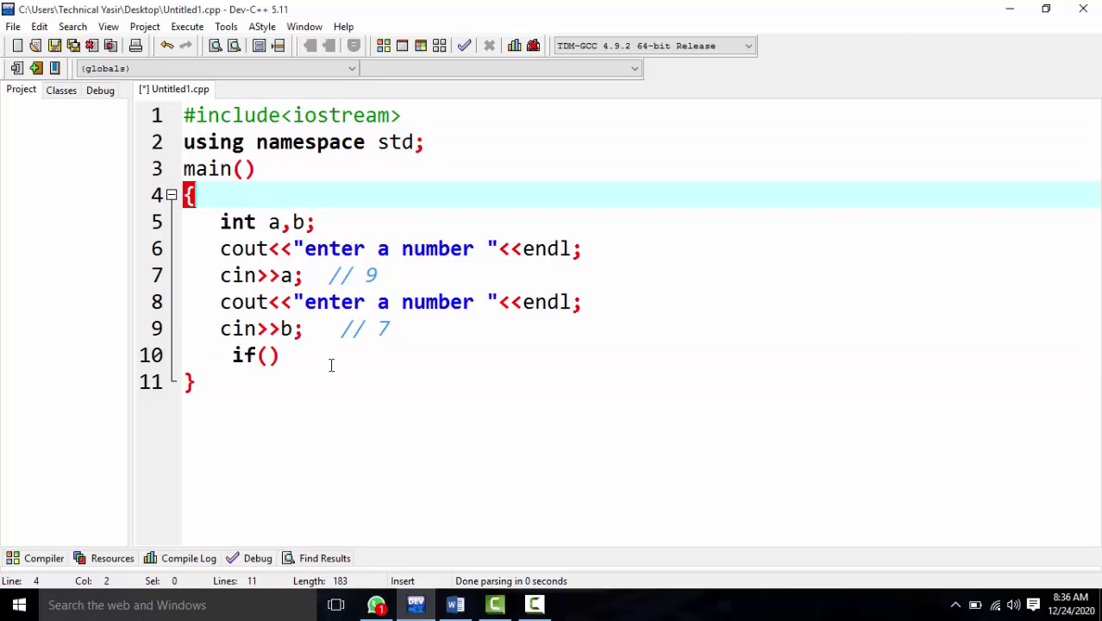
Complete if( a == b) with cout<<"both number are equal"; on the next line.
left_click(269, 355)
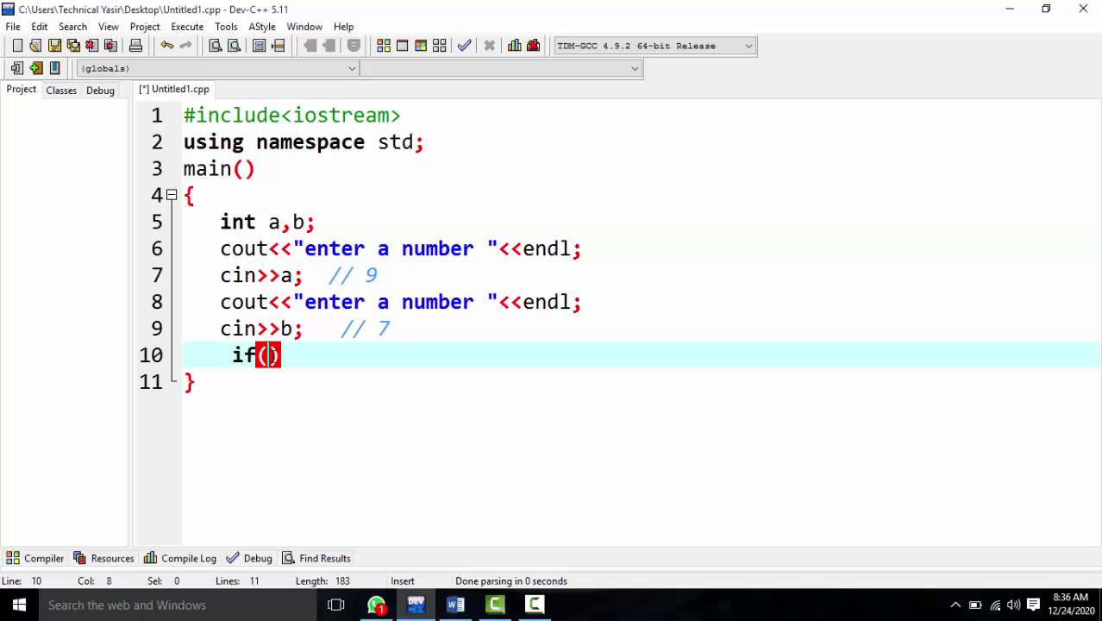
type("a")
key("BackSpace")
type("a ")
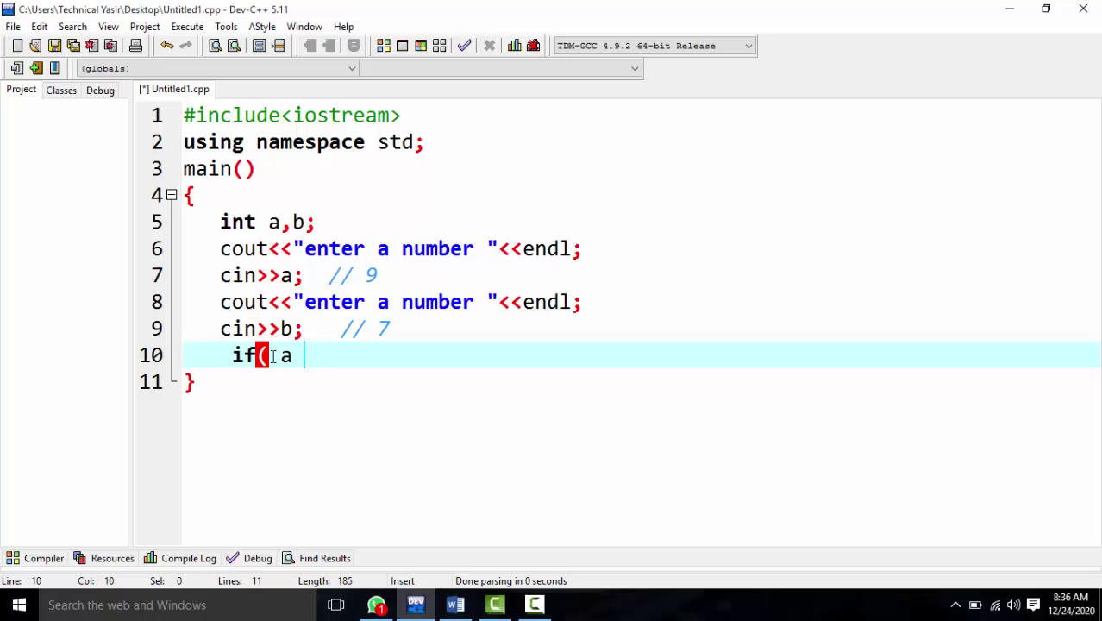
type("== b")
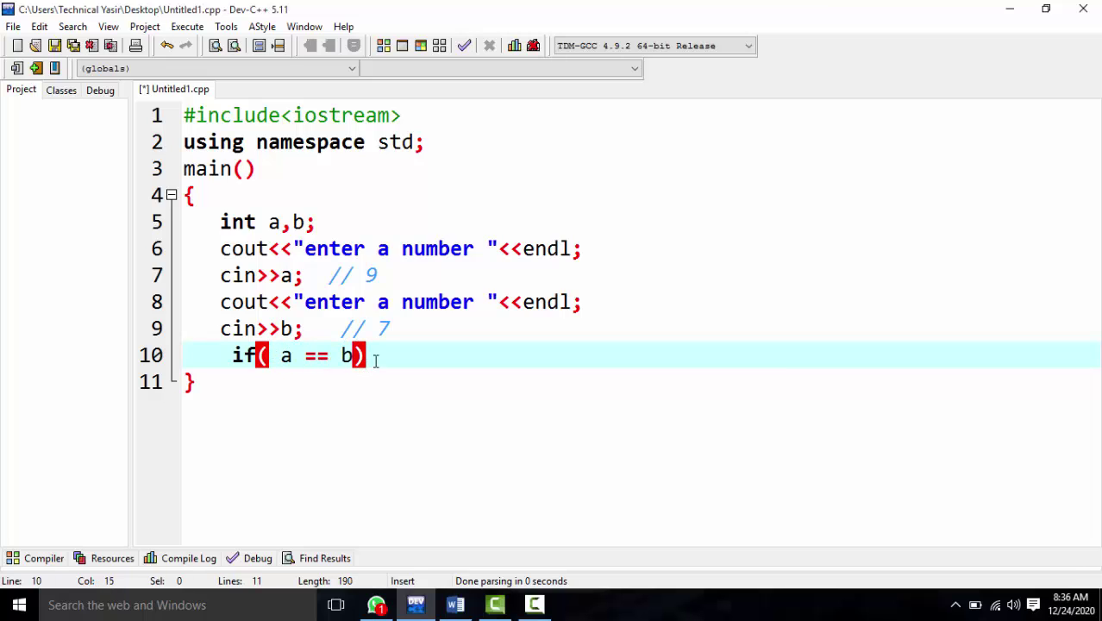
key("Return")
type("cout")
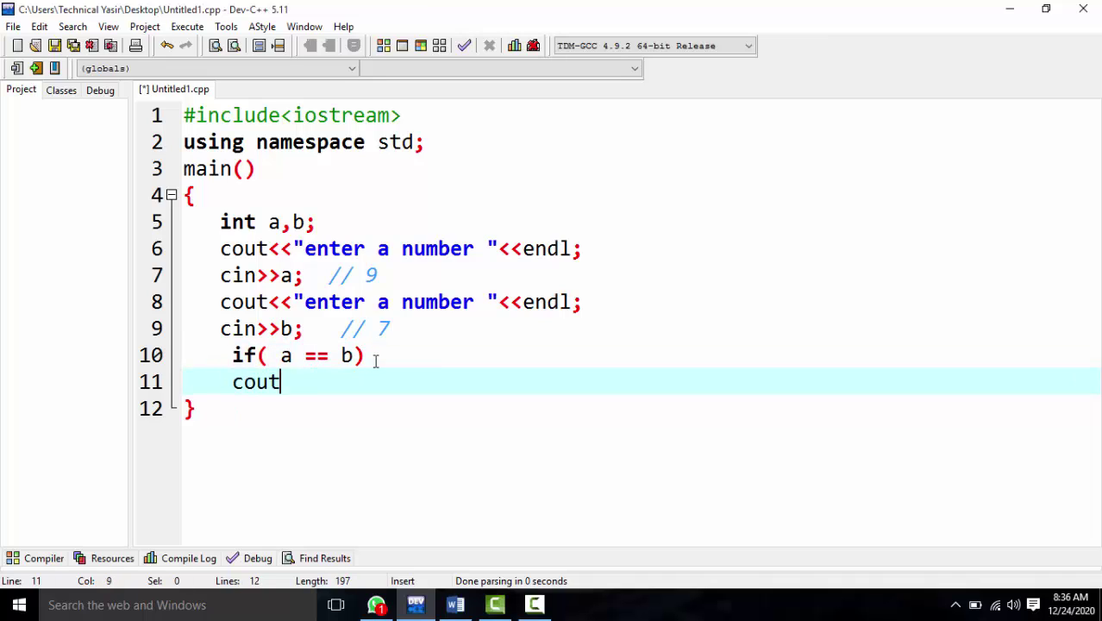
type("<<\"")
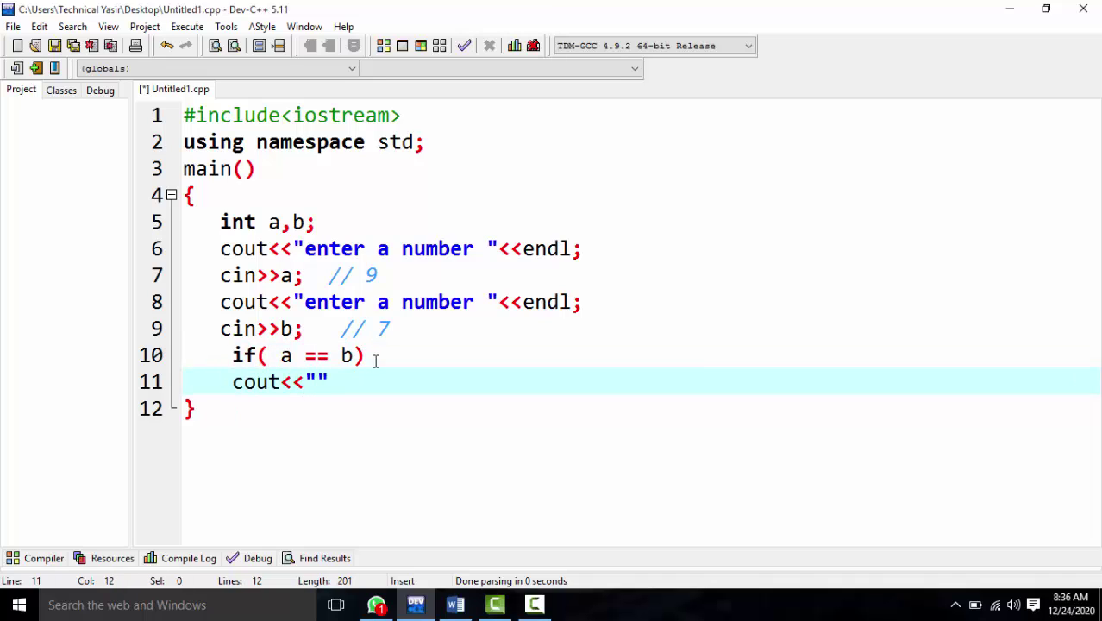
type("both nu")
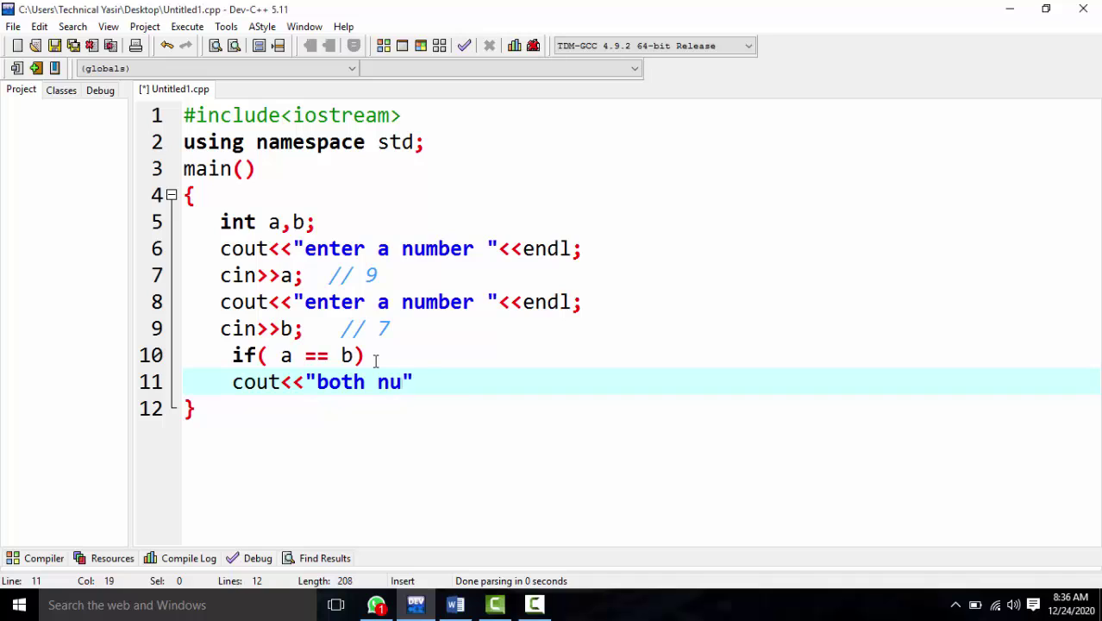
type("mber are ")
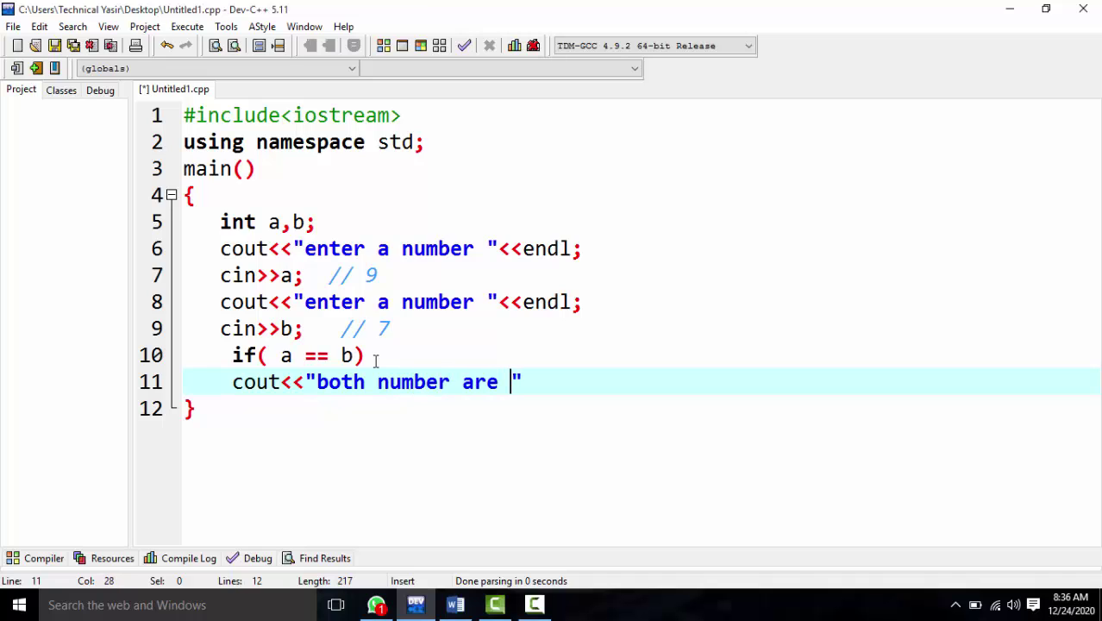
type("equal")
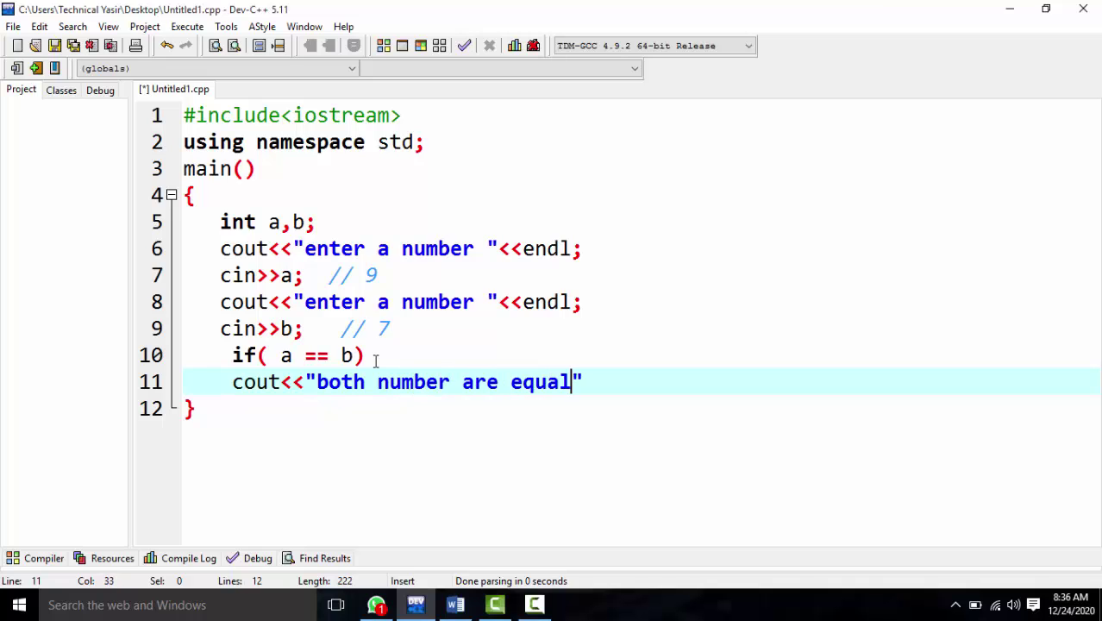
key("Right")
type(";")
Compile and run with inputs 9 and 7, close the console, and hide the compile results.
left_click(421, 45)
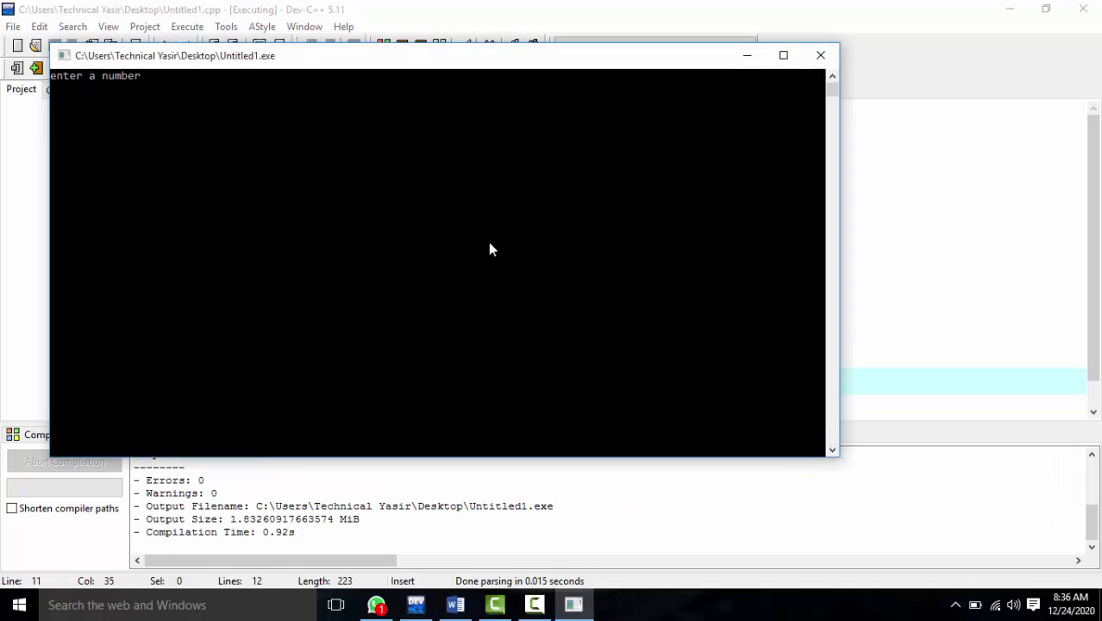
type("9")
key("Return")
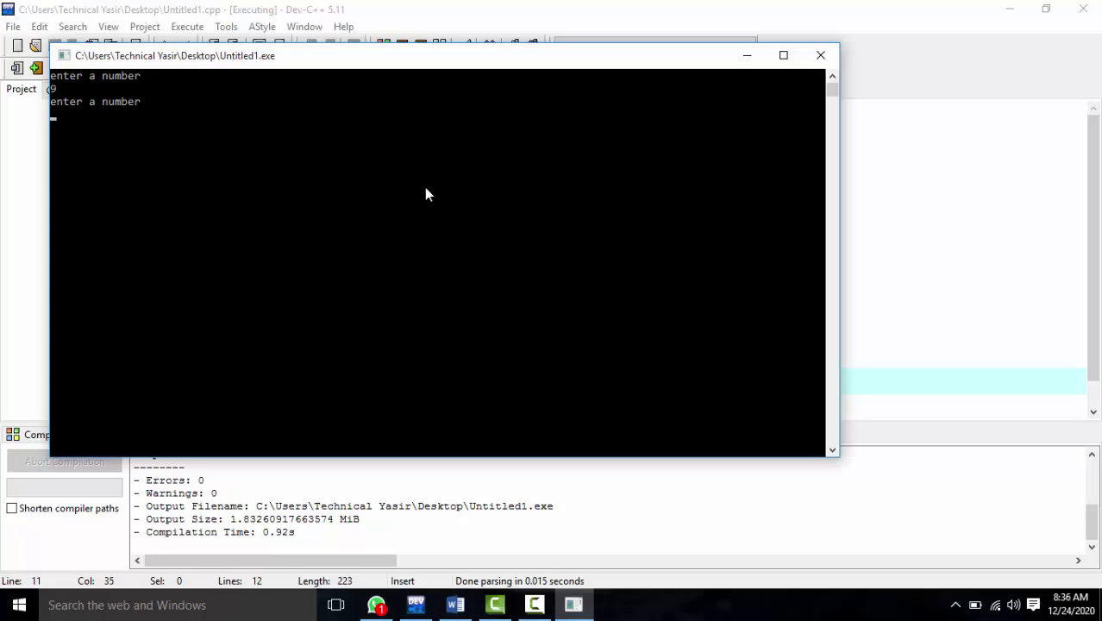
type("7")
key("Return")
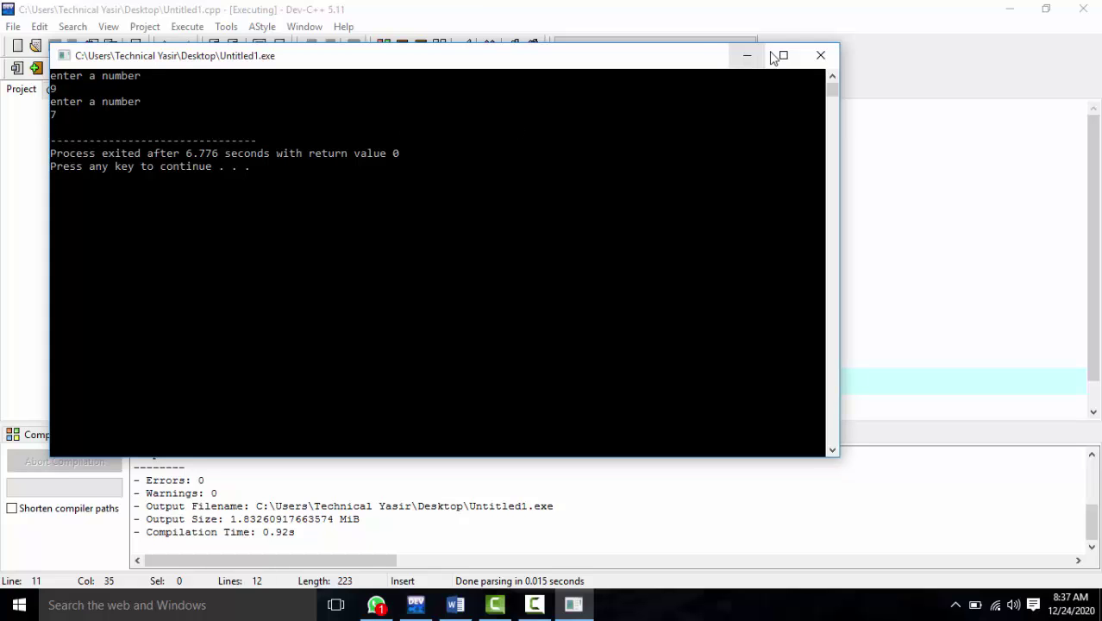
left_click(814, 57)
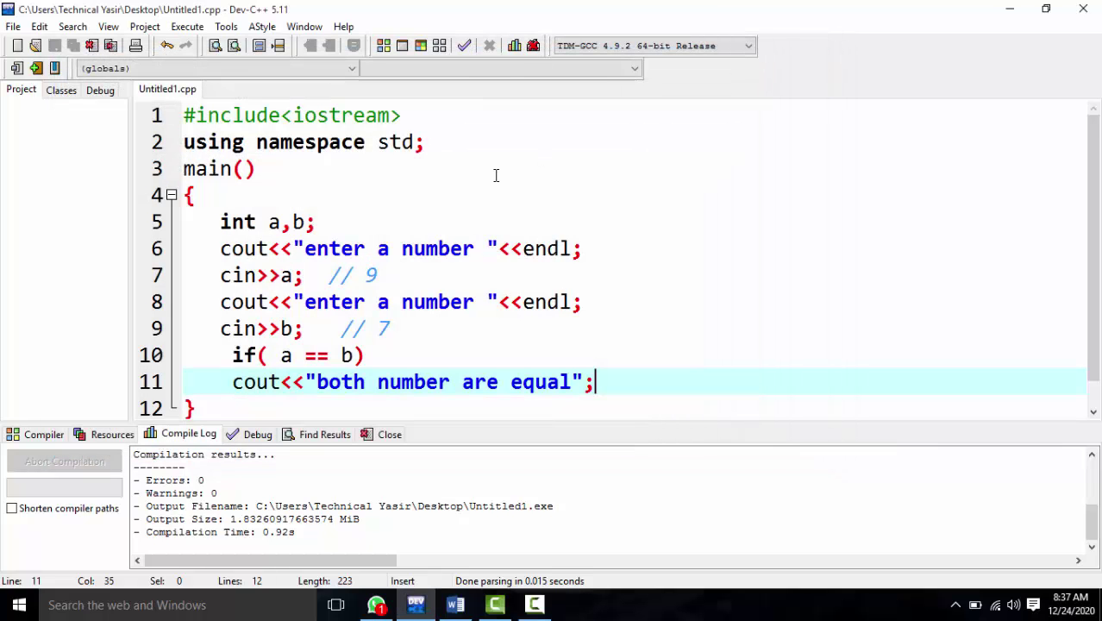
scroll(499, 327, "down", 1)
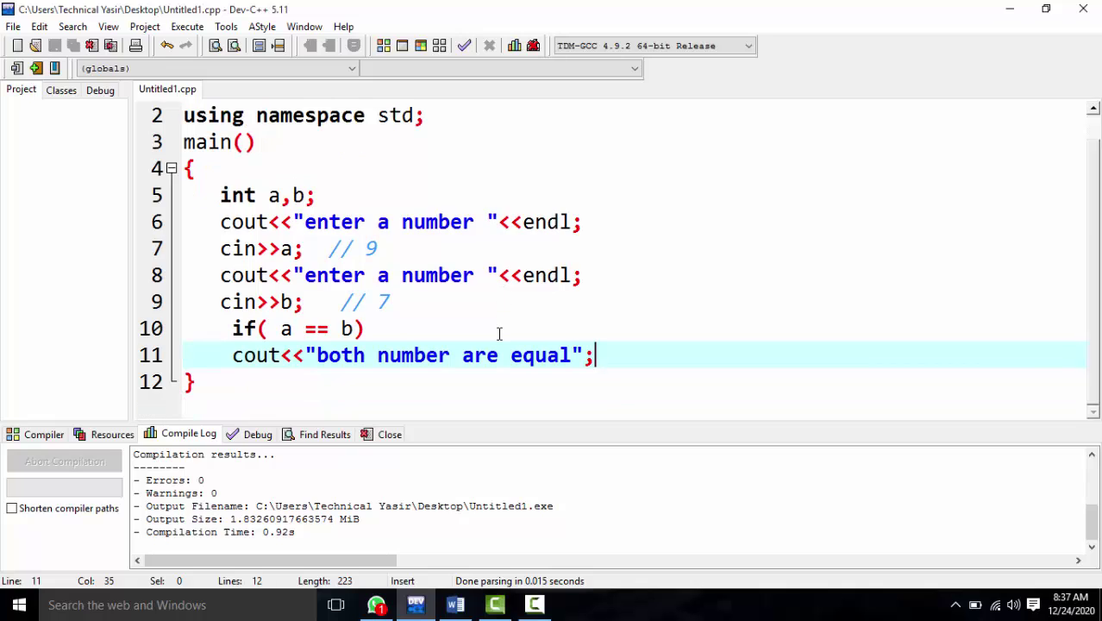
left_click(389, 434)
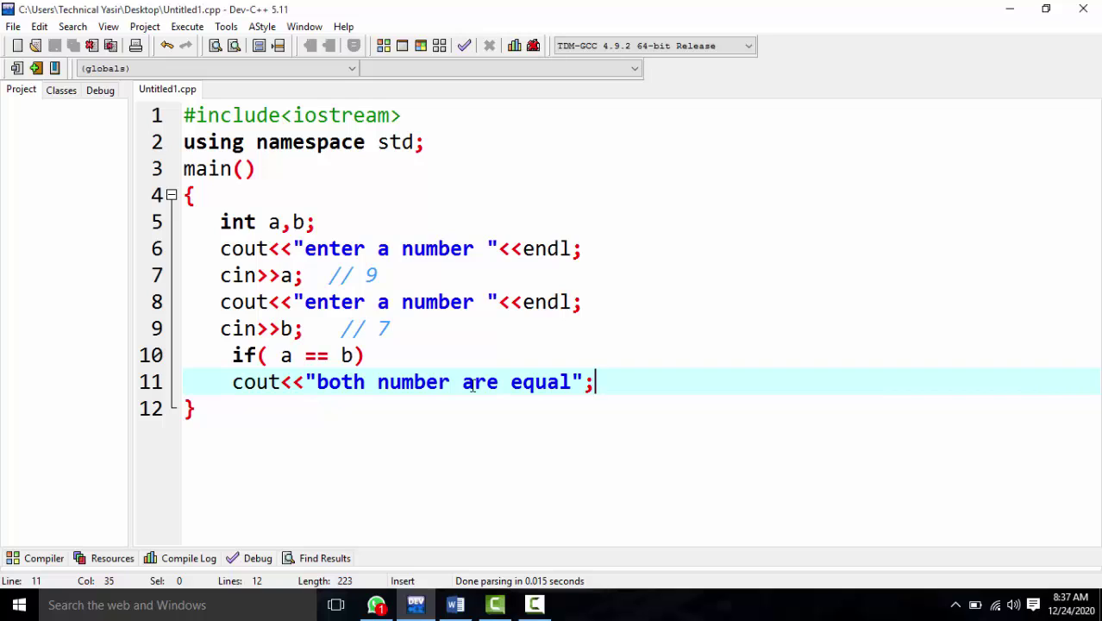
Change the second test-value comment from // 7 to // 9.
left_click(409, 329)
key("BackSpace")
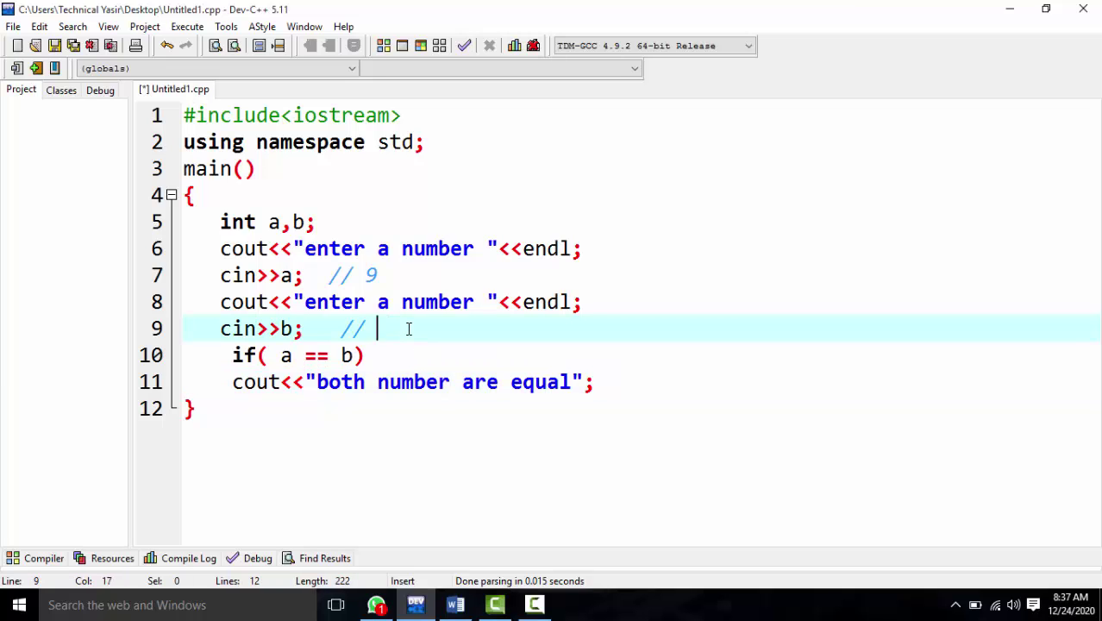
type("9")
left_click_drag(278, 355, 304, 355)
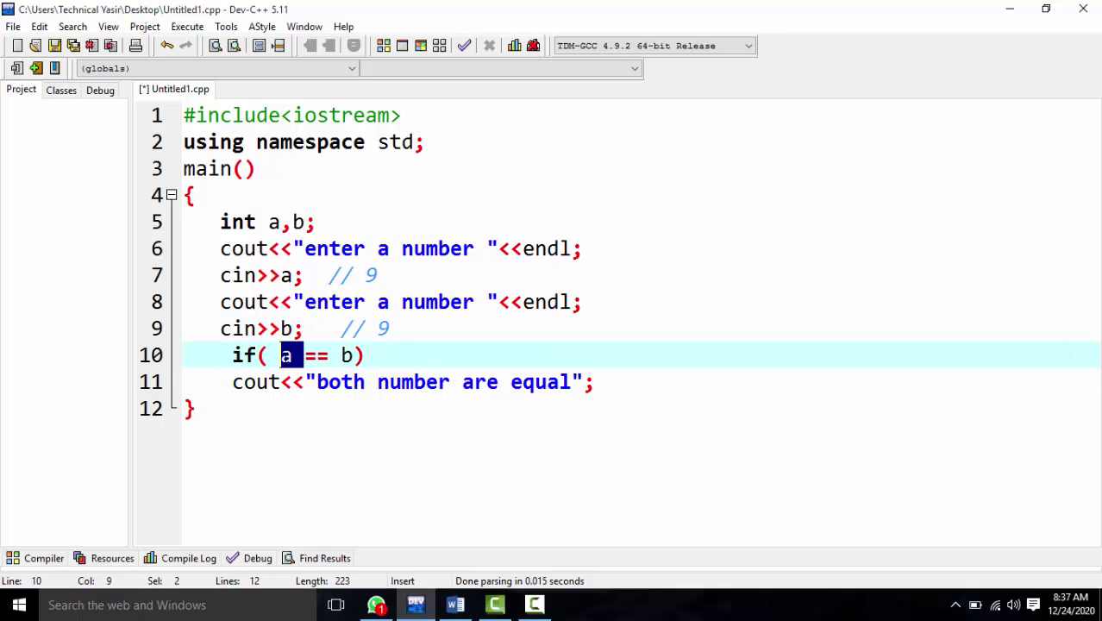
left_click(361, 355)
left_click(394, 328)
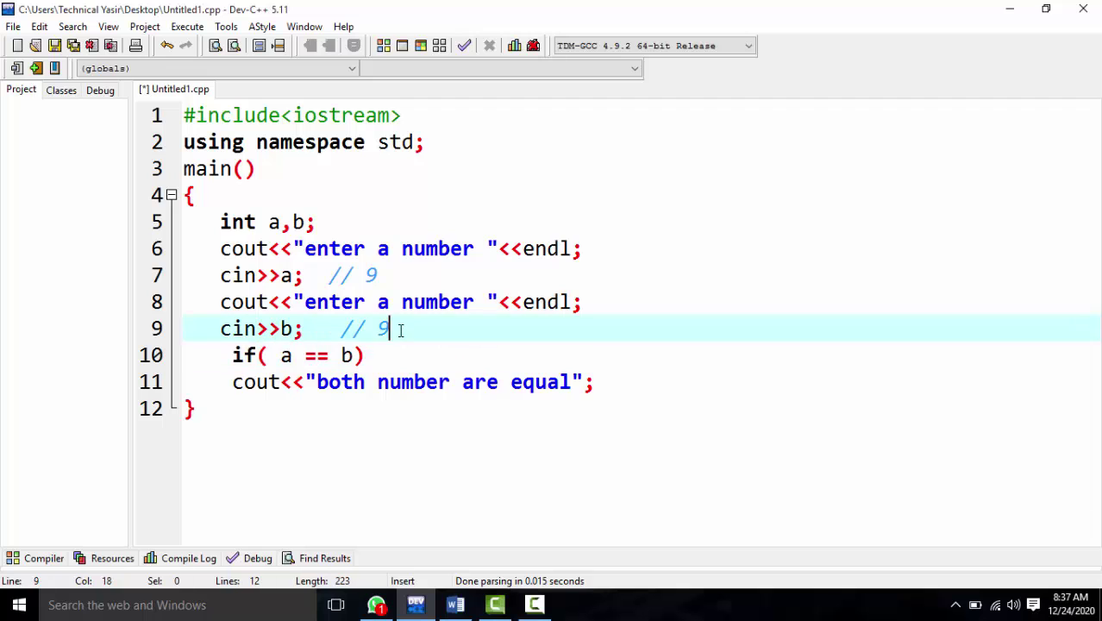
left_click(378, 274)
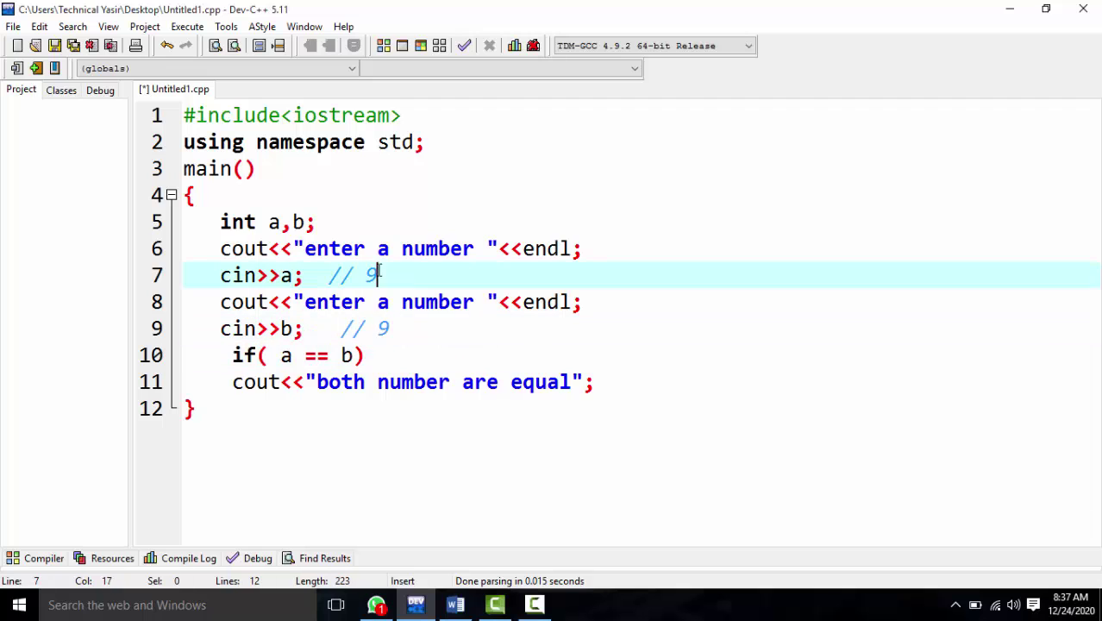
Compile and run the program with input 9, then close the console.
left_click(422, 48)
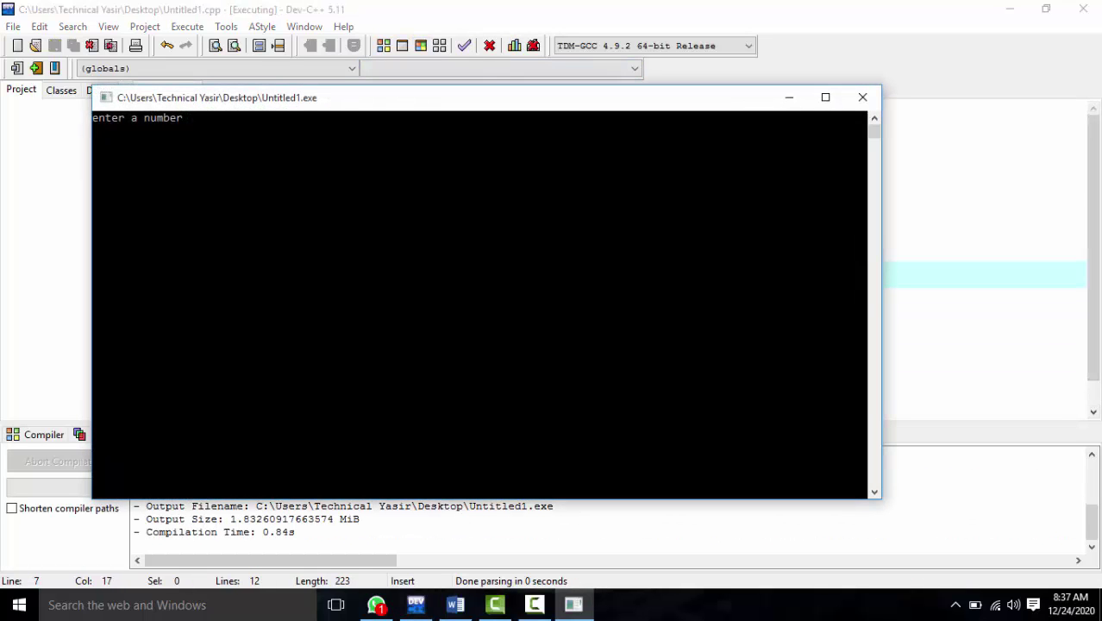
type("9")
key("Return")
type("9")
key("Return")
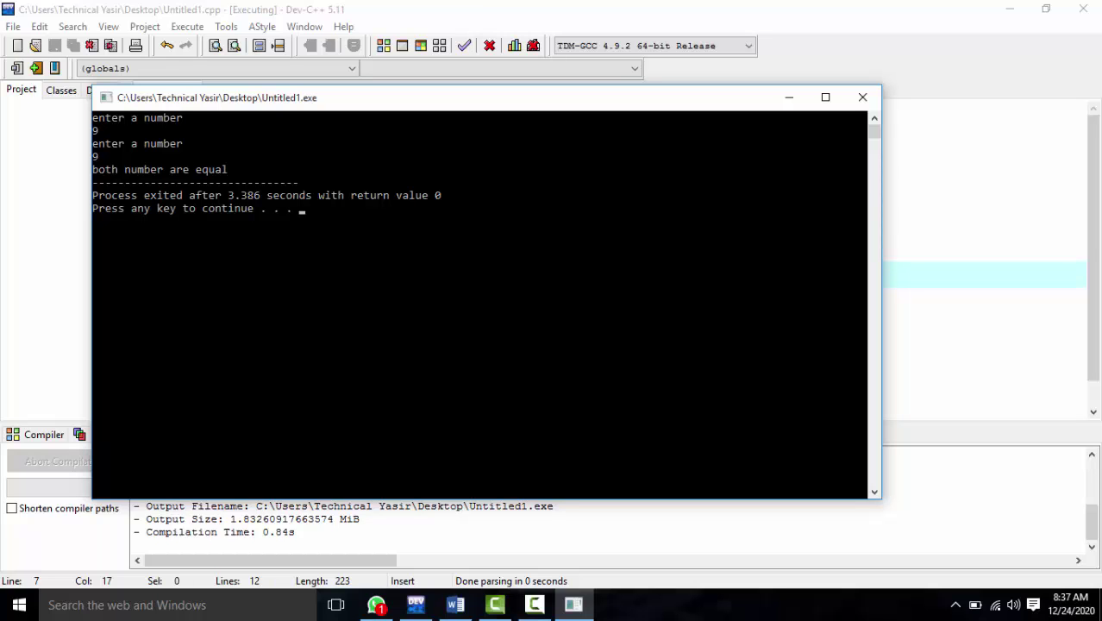
key("Return")
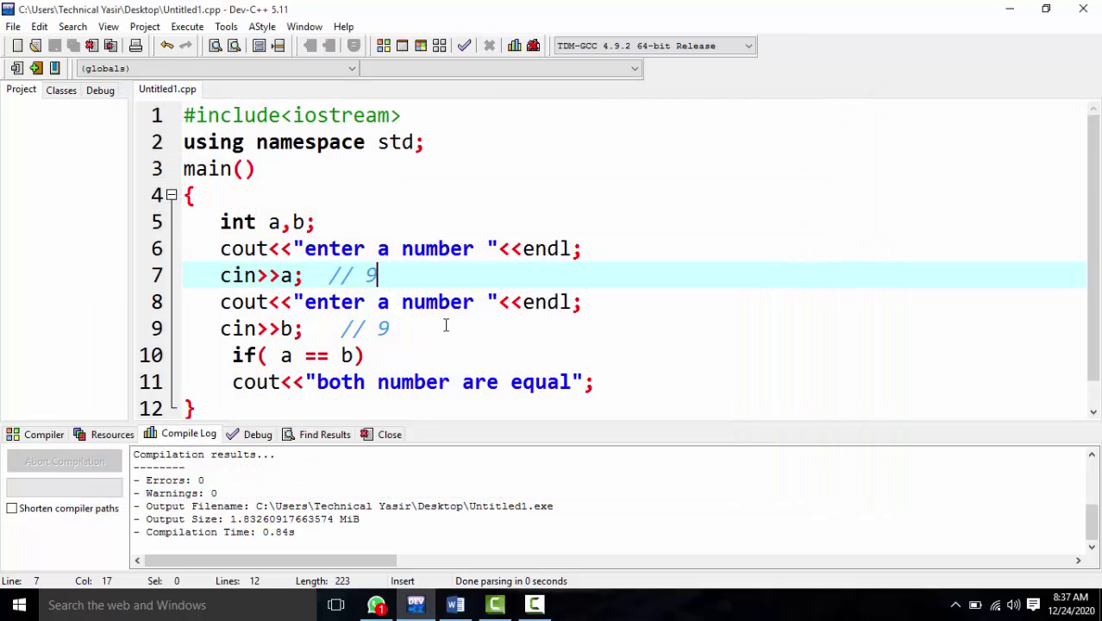
Change the two prompts to "enter first number" and "enter second number".
scroll(407, 328, "down", 1)
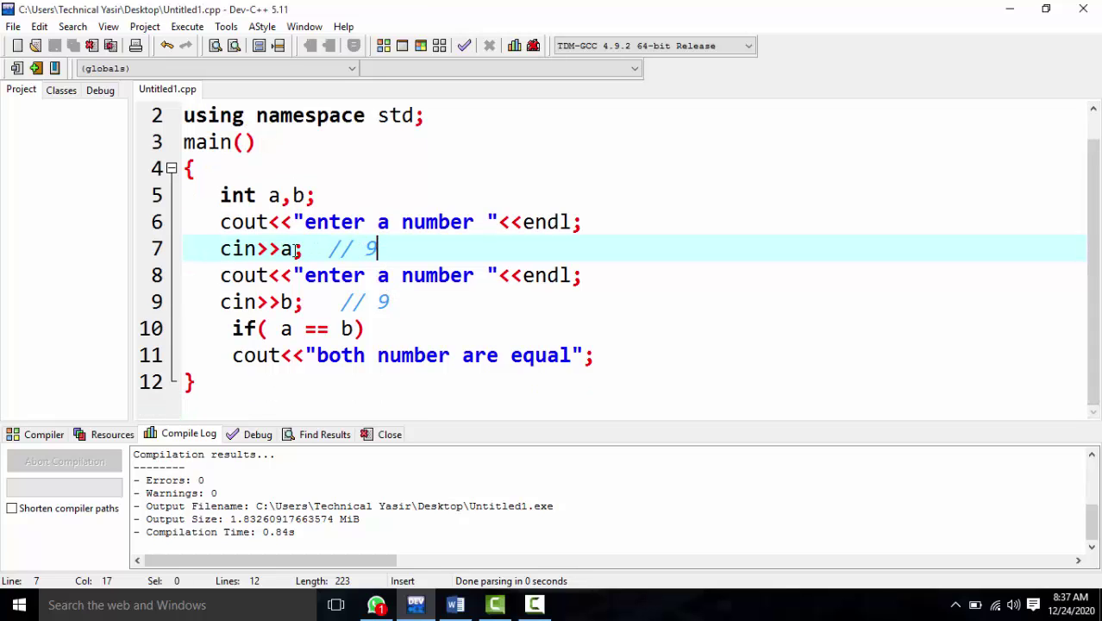
left_click(389, 224)
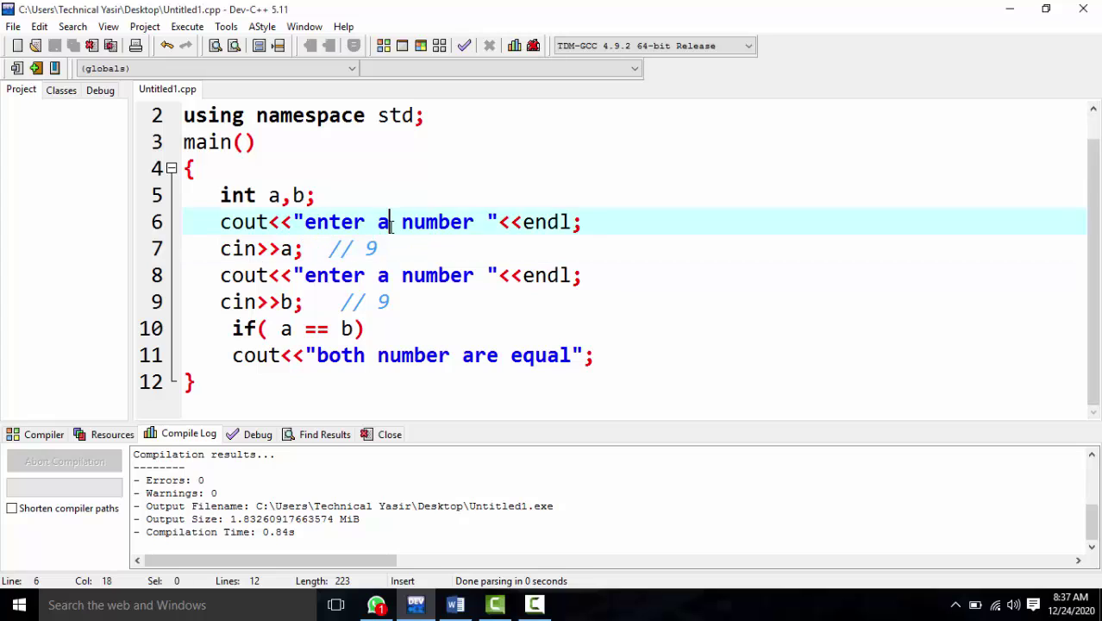
key("BackSpace")
type("first")
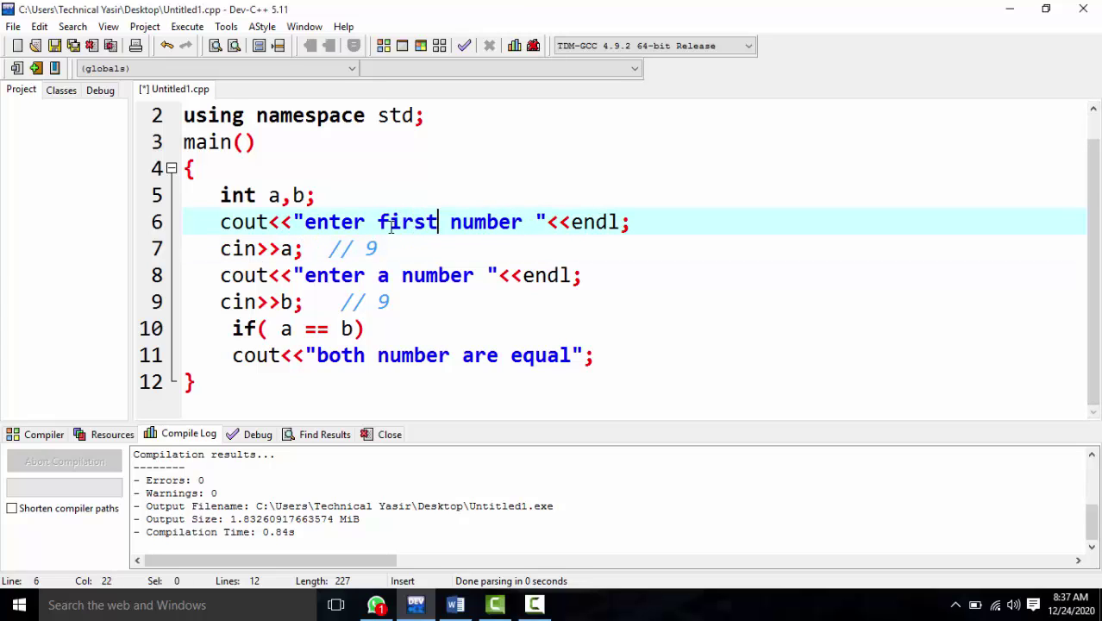
left_click(390, 277)
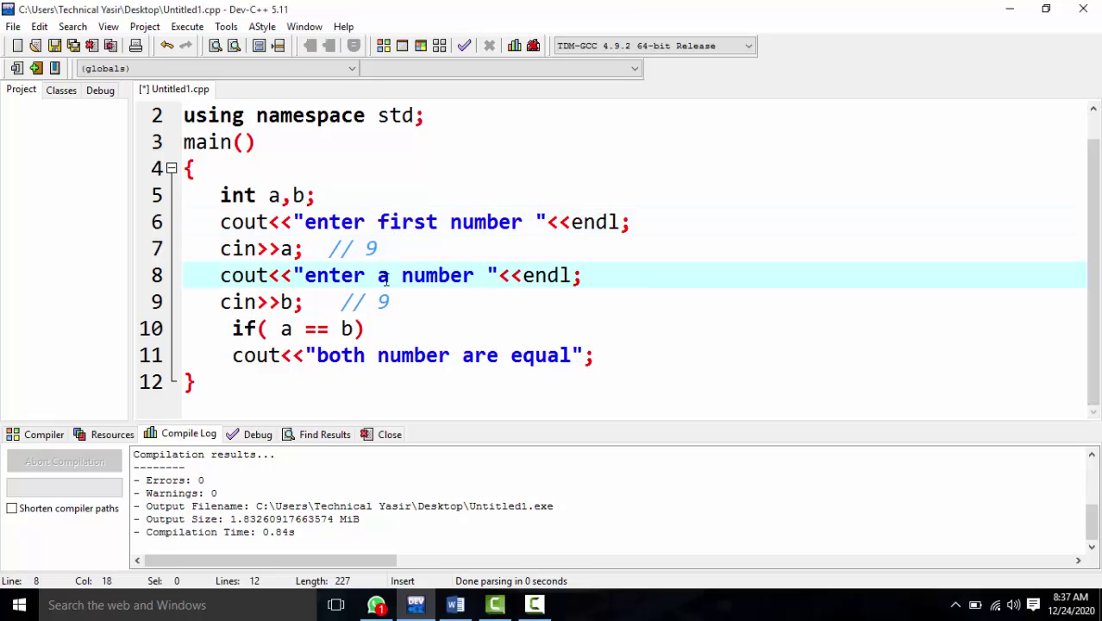
key("BackSpace")
type("second")
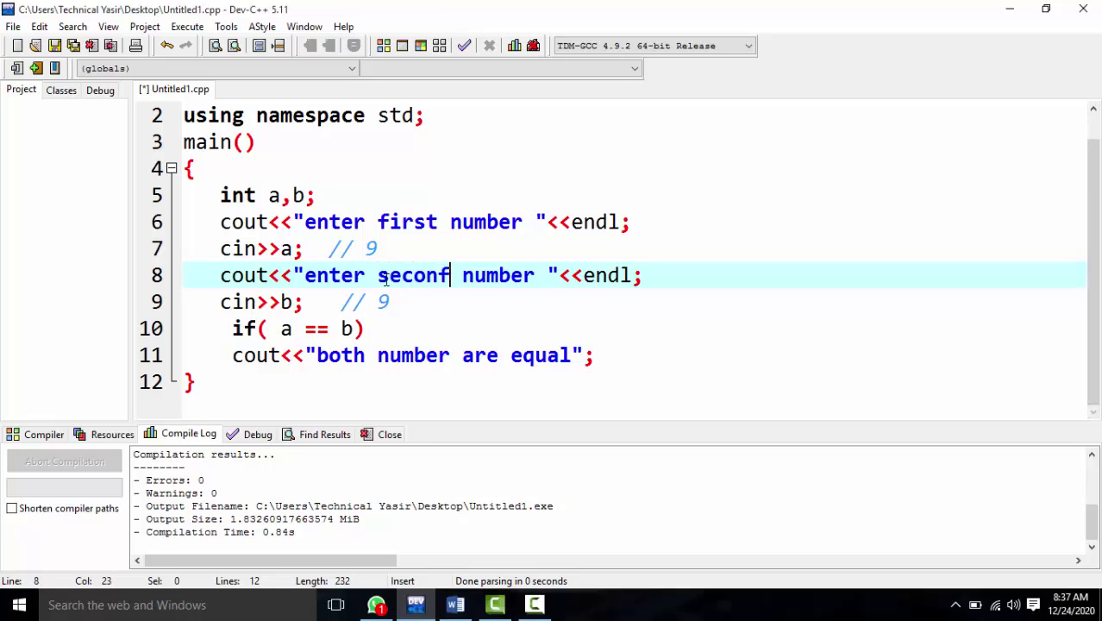
type(" n numb")
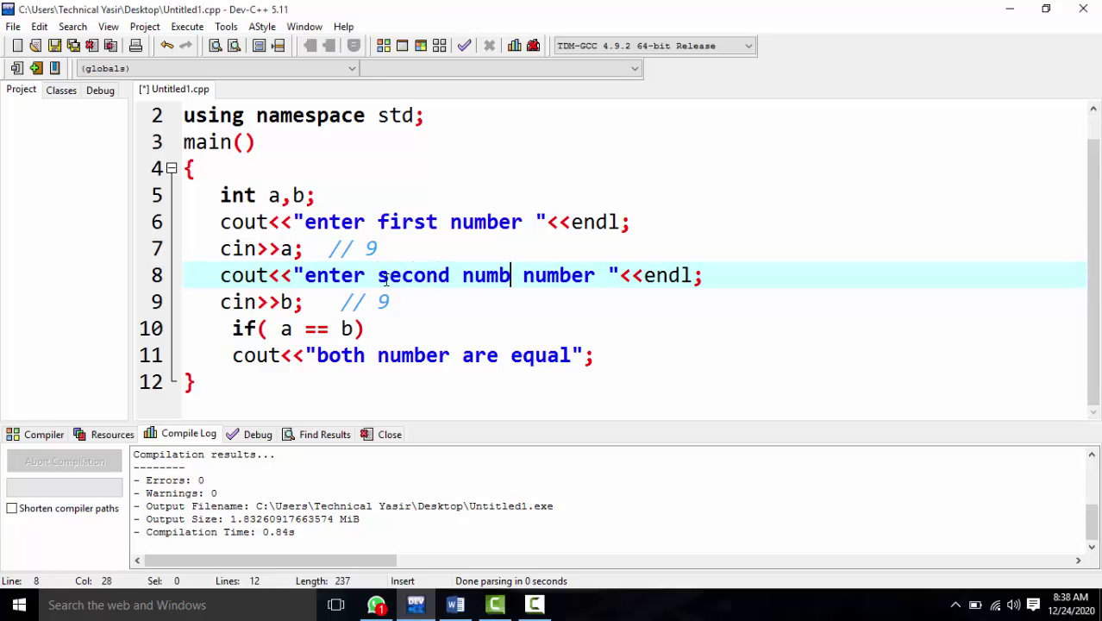
key("BackSpace")
key("BackSpace")
key("BackSpace")
Delete the // 9 test-value comments after the input lines 7 and 9.
key("BackSpace")
left_click_drag(390, 301, 329, 302)
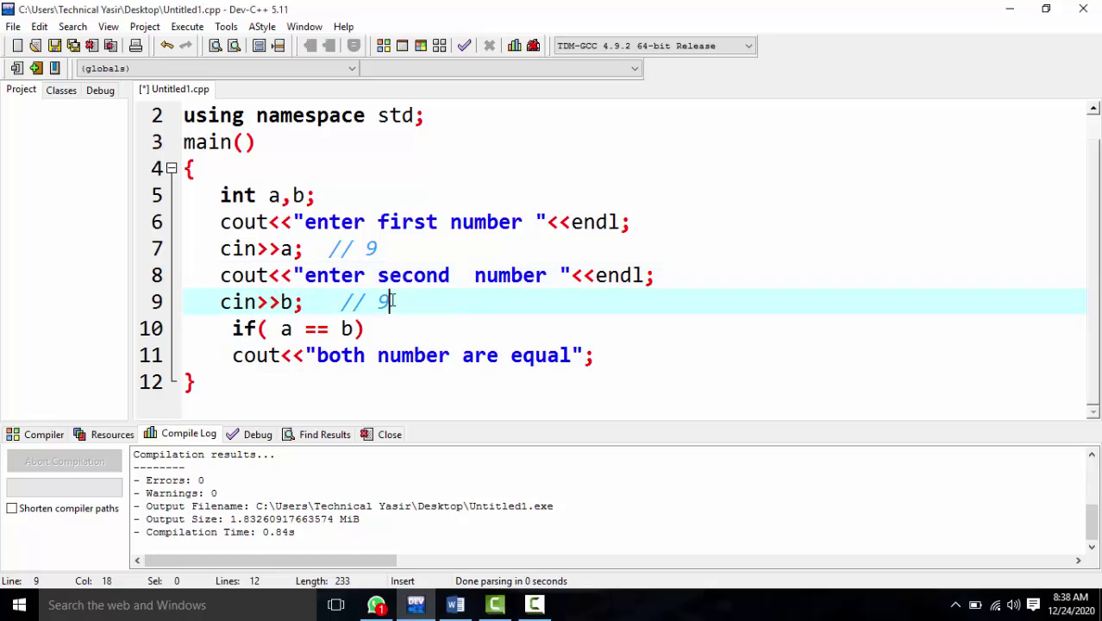
key("BackSpace")
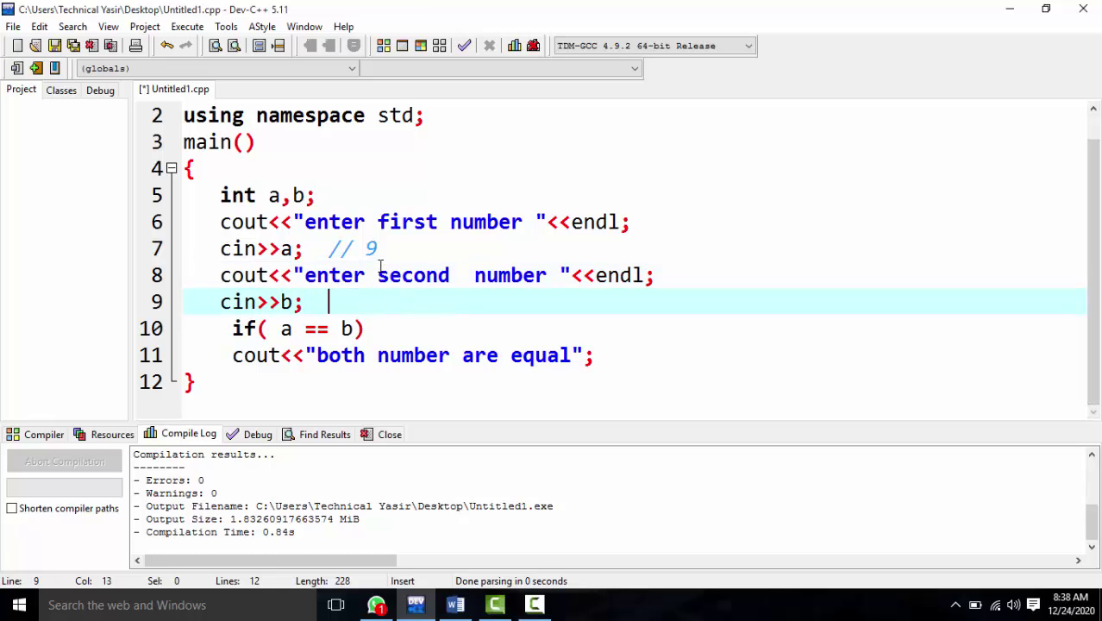
left_click(382, 248)
left_click_drag(382, 248, 320, 249)
key("BackSpace")
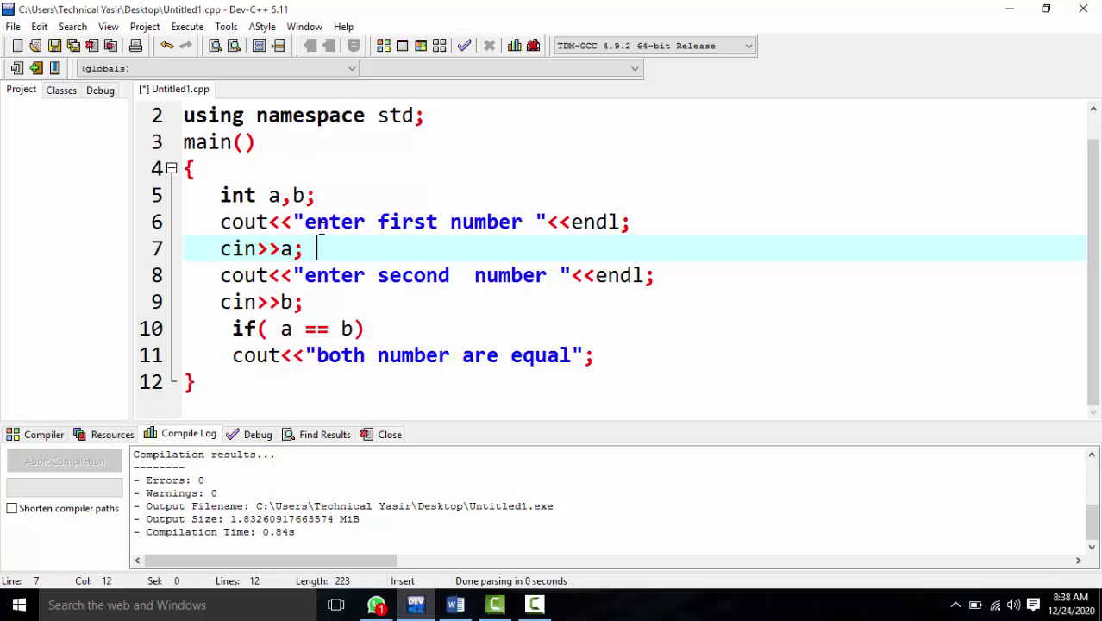
left_click_drag(294, 249, 281, 248)
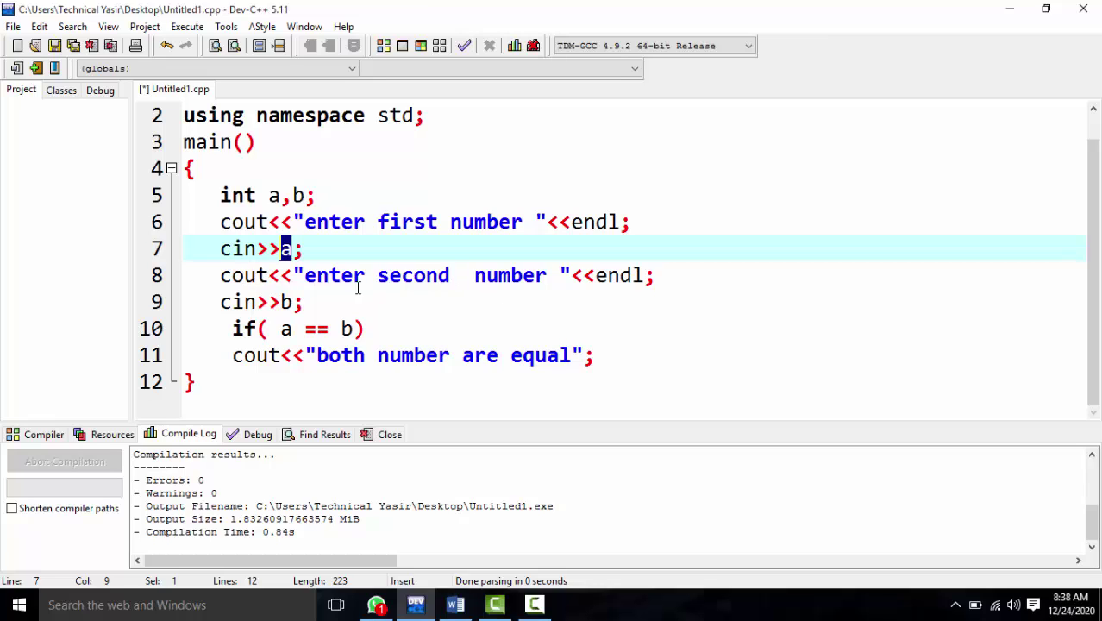
left_click_drag(291, 302, 267, 304)
Change the if condition to a*a == b and add a // 7 comment on line 7.
left_click(267, 329)
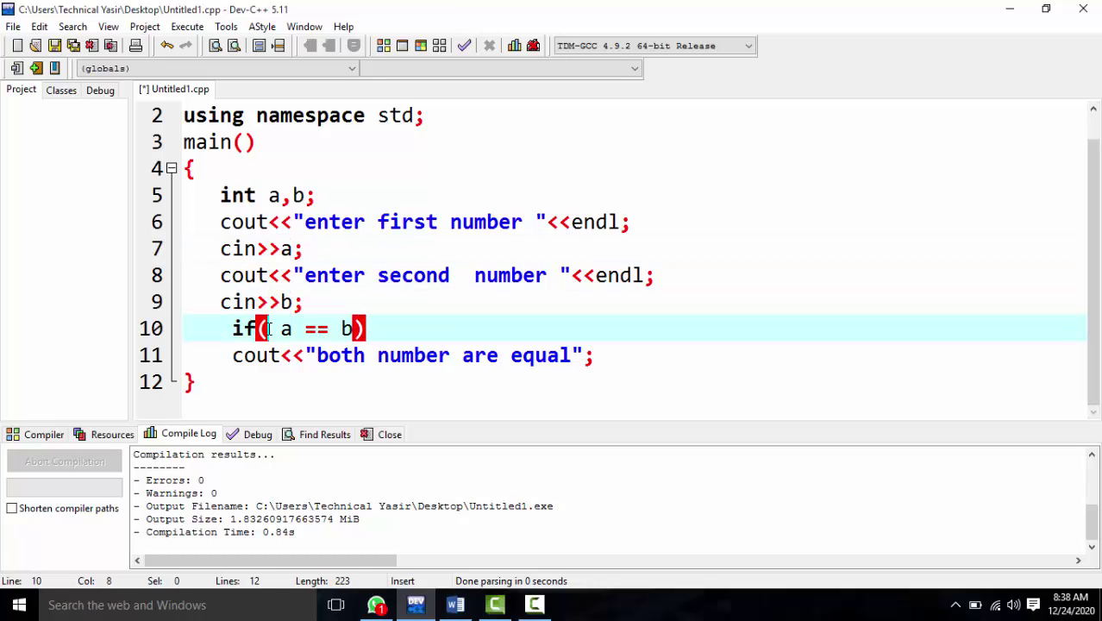
left_click(283, 329)
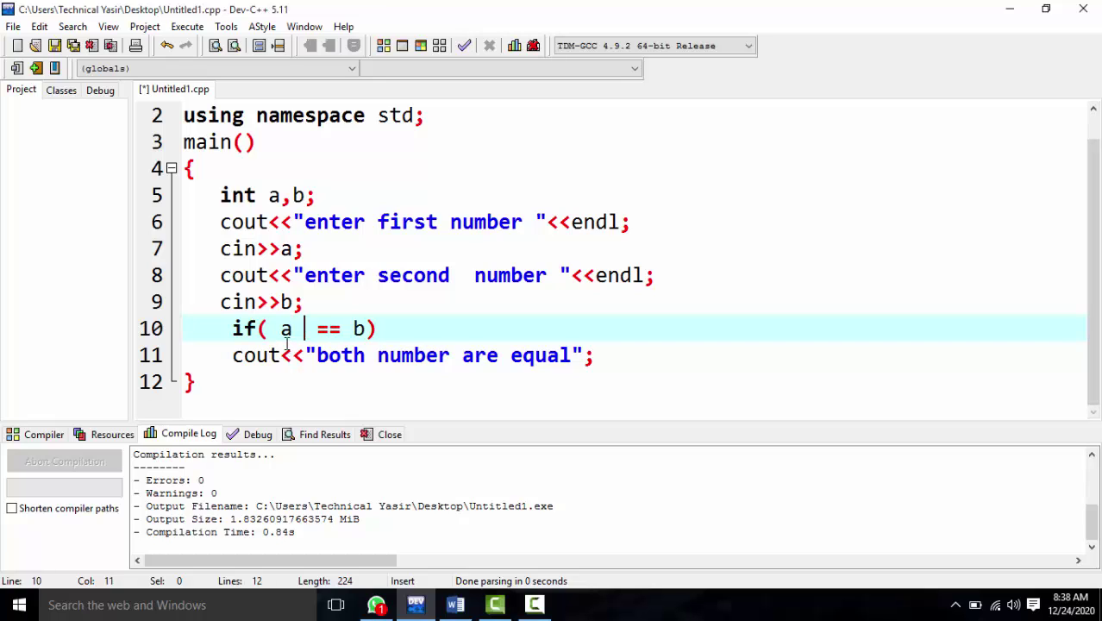
left_click(319, 249)
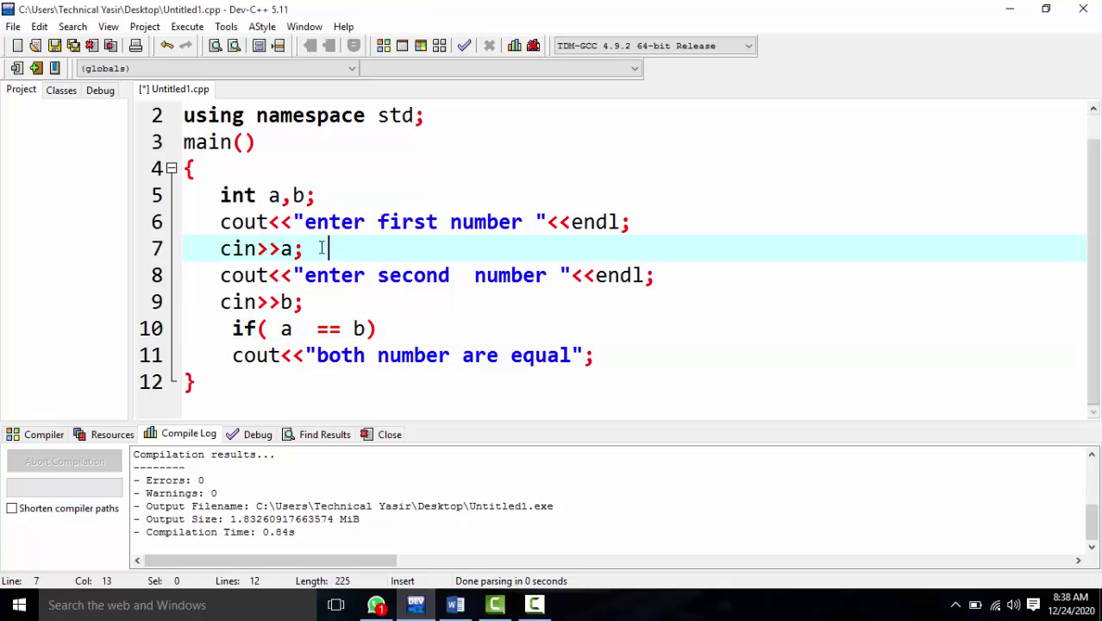
type("// 7")
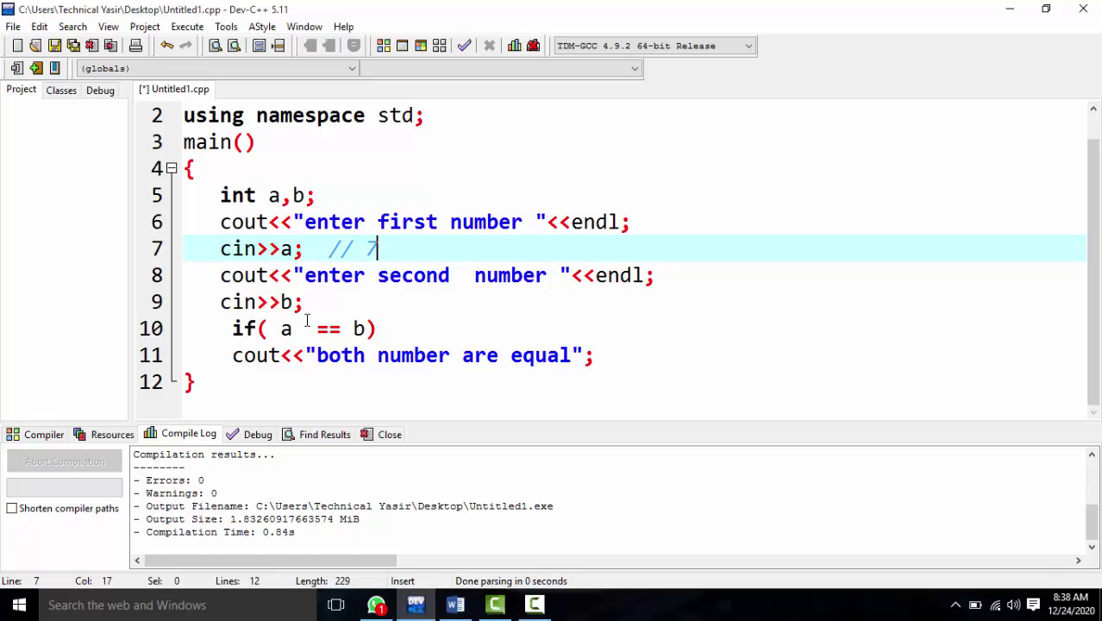
left_click(294, 329)
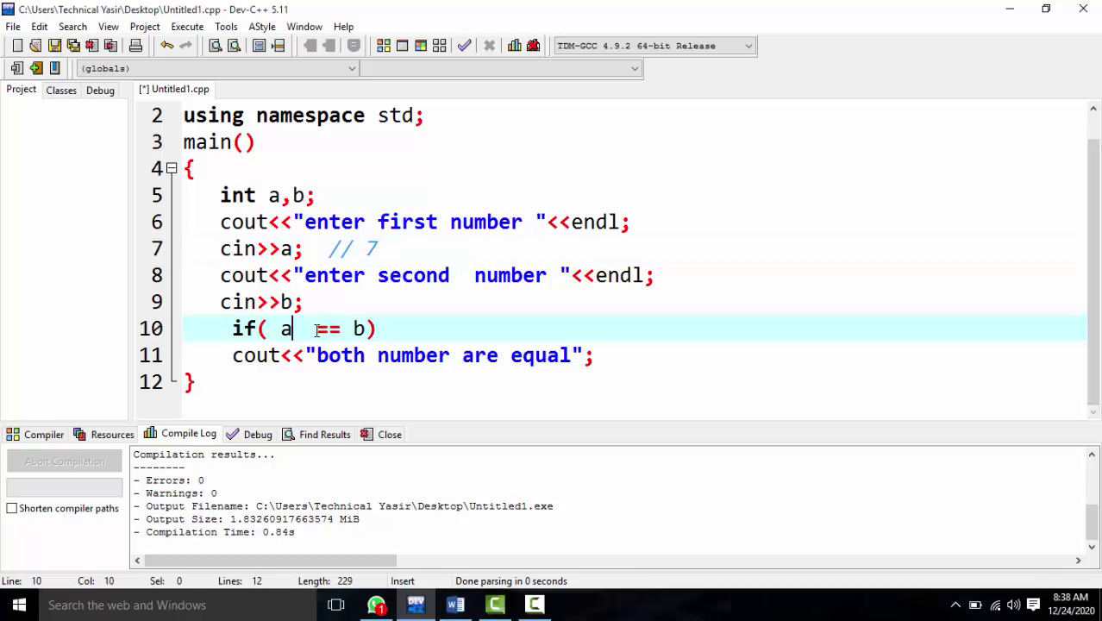
type("*")
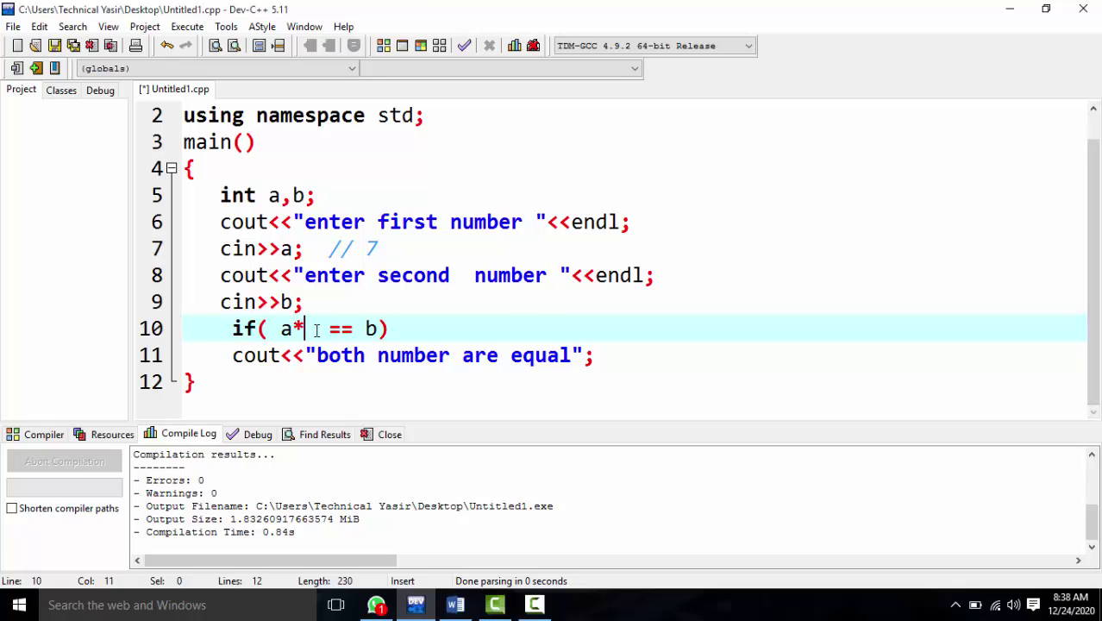
type("a")
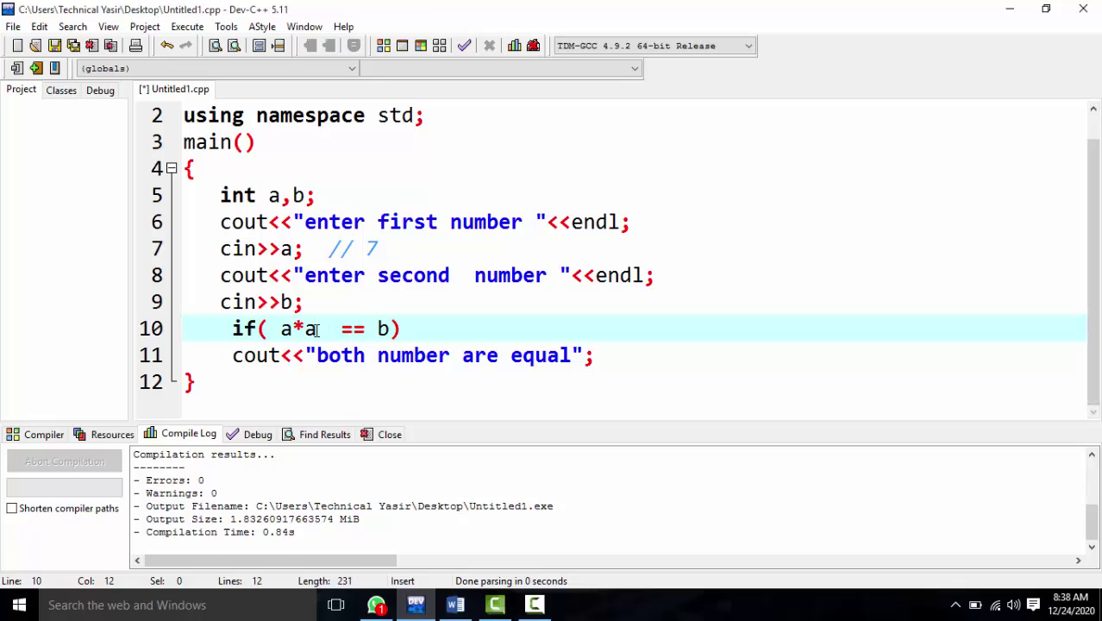
left_click(340, 330)
key("BackSpace")
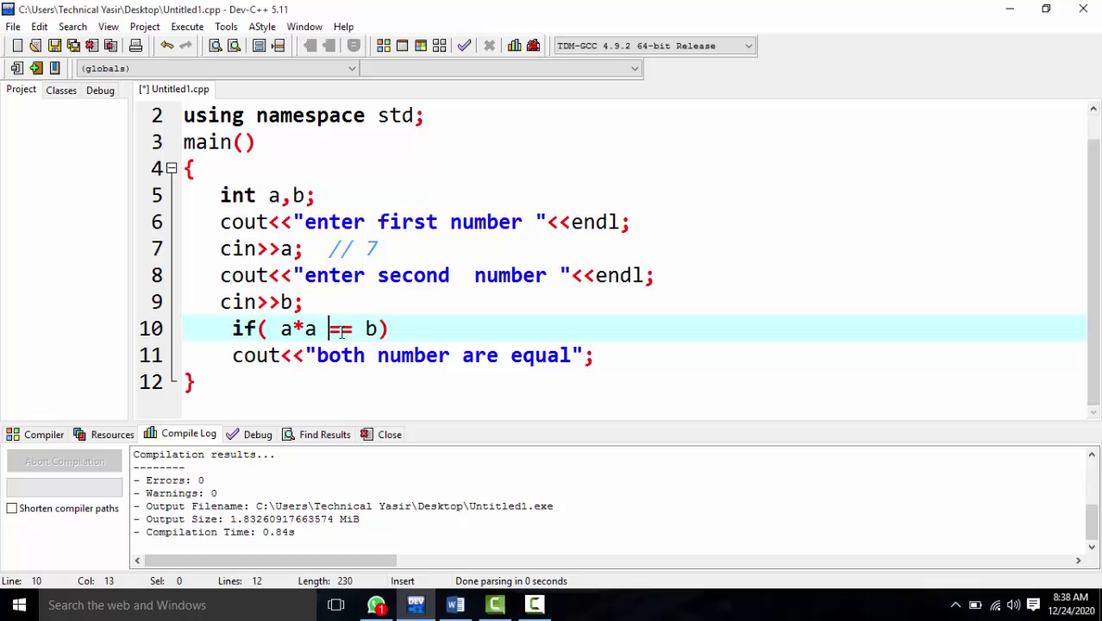
Add a // 49 test-value comment at the end of line 9.
left_click(344, 306)
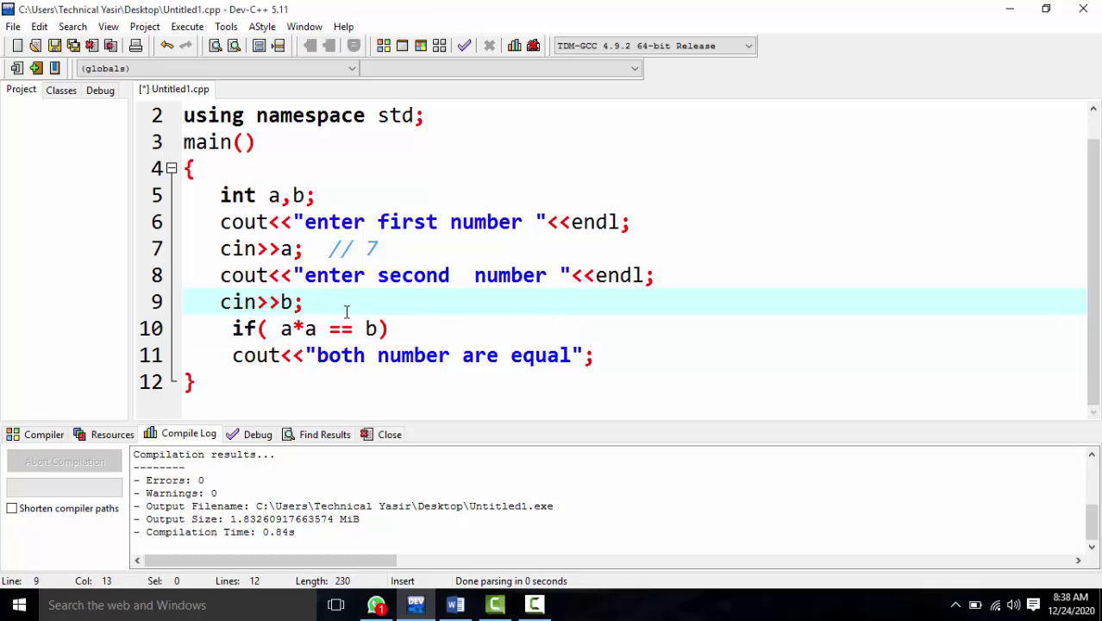
type("49")
left_click(318, 304)
type("//")
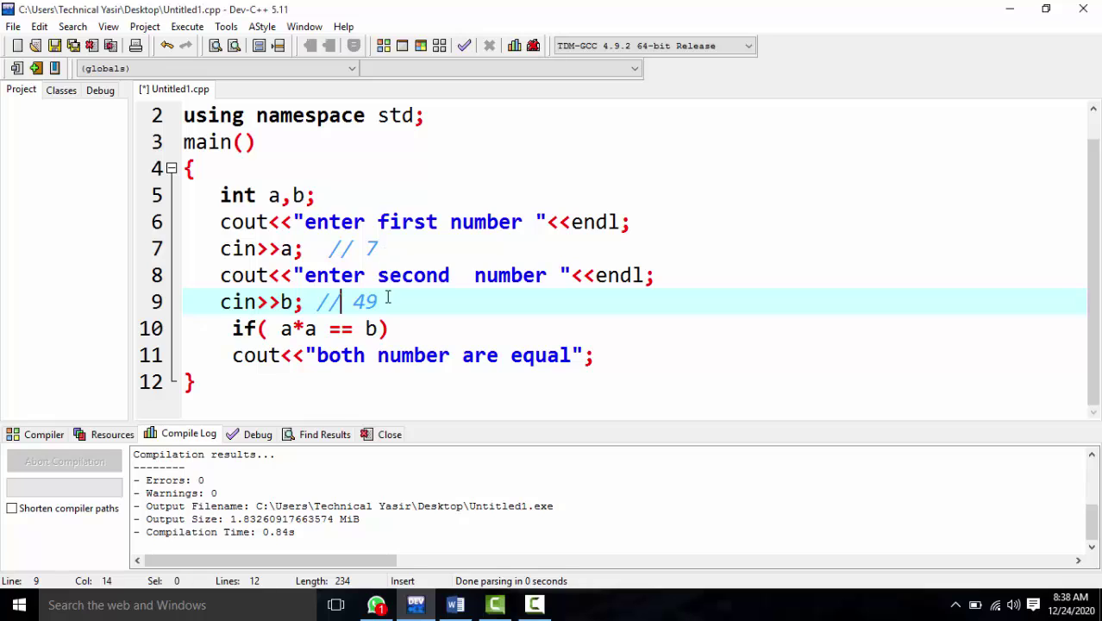
left_click_drag(380, 249, 366, 249)
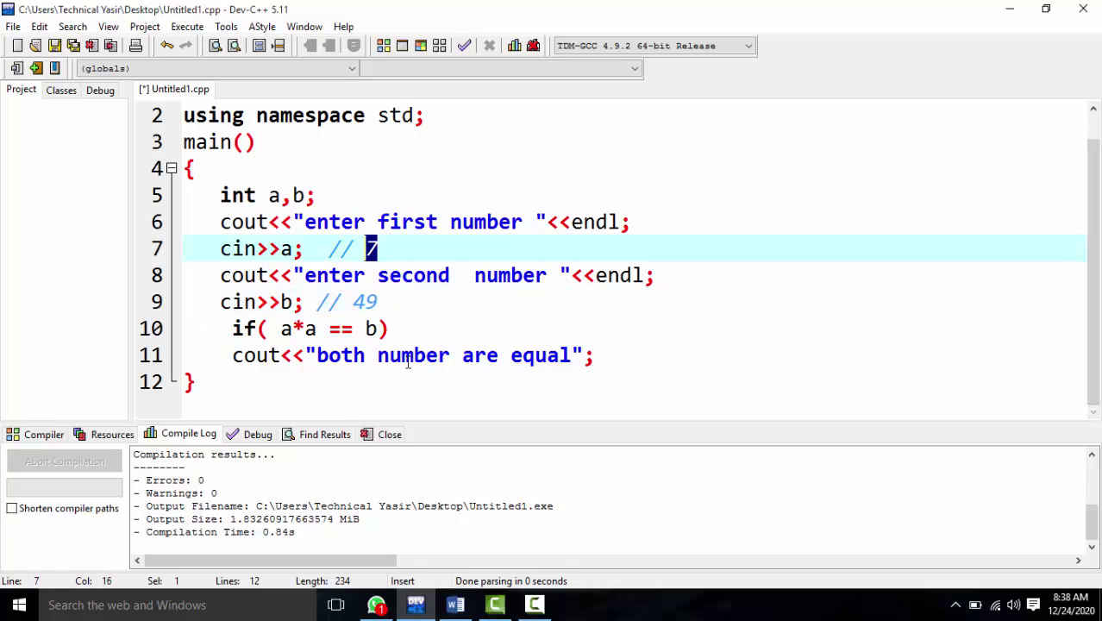
Replace the line 11 message with "second number is square of first number".
mouse_move(316, 355)
left_mouse_down()
mouse_move(549, 355)
mouse_move(331, 369)
left_mouse_up()
key("BackSpace")
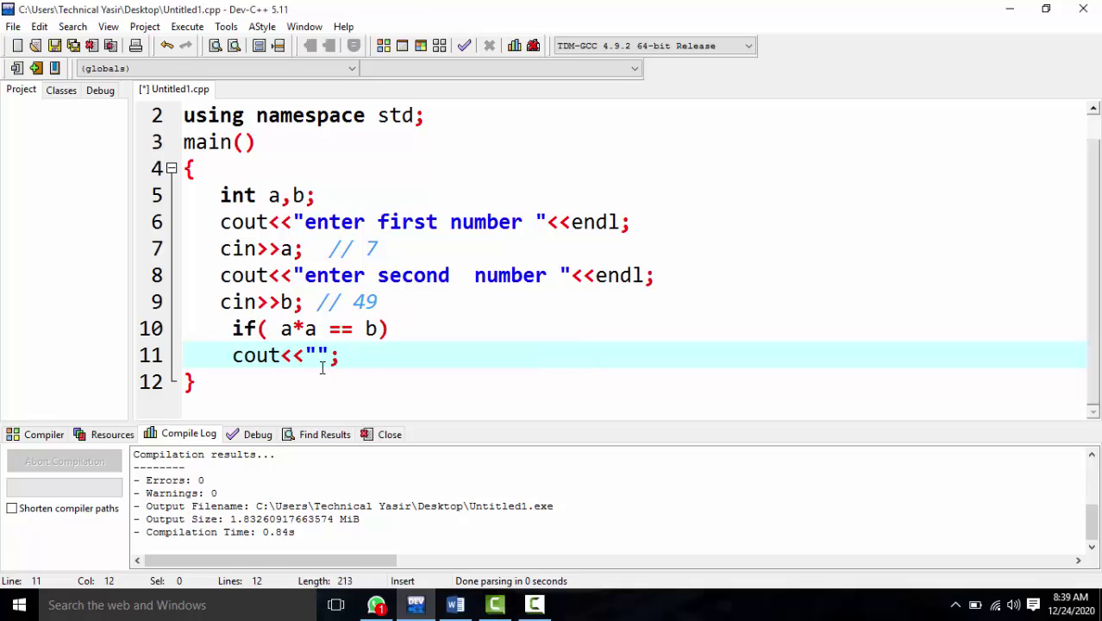
type("second")
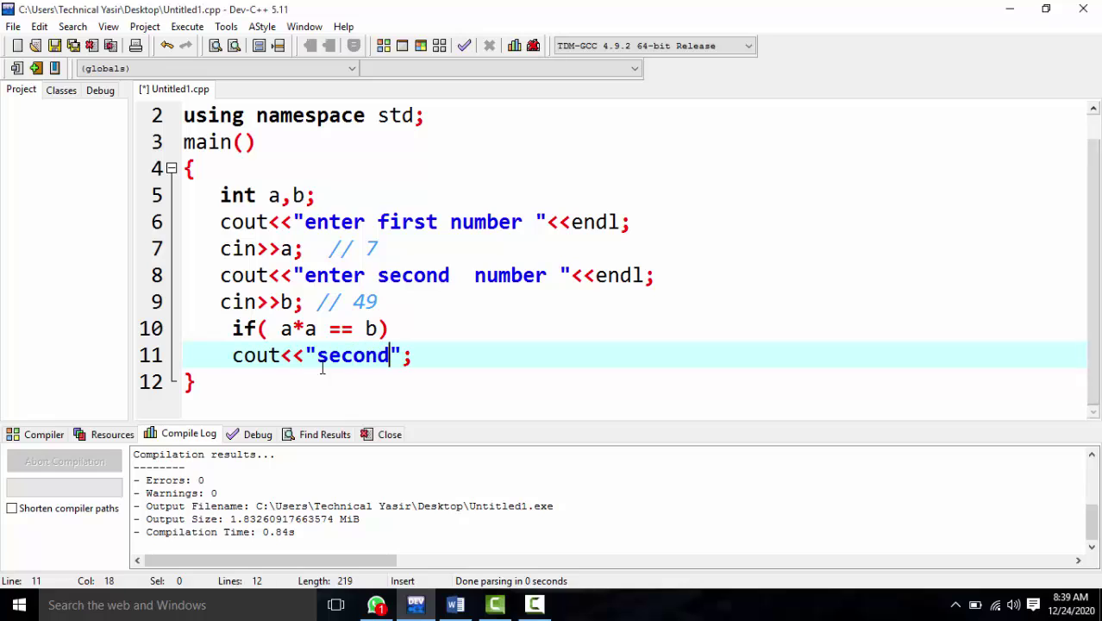
type(" number i")
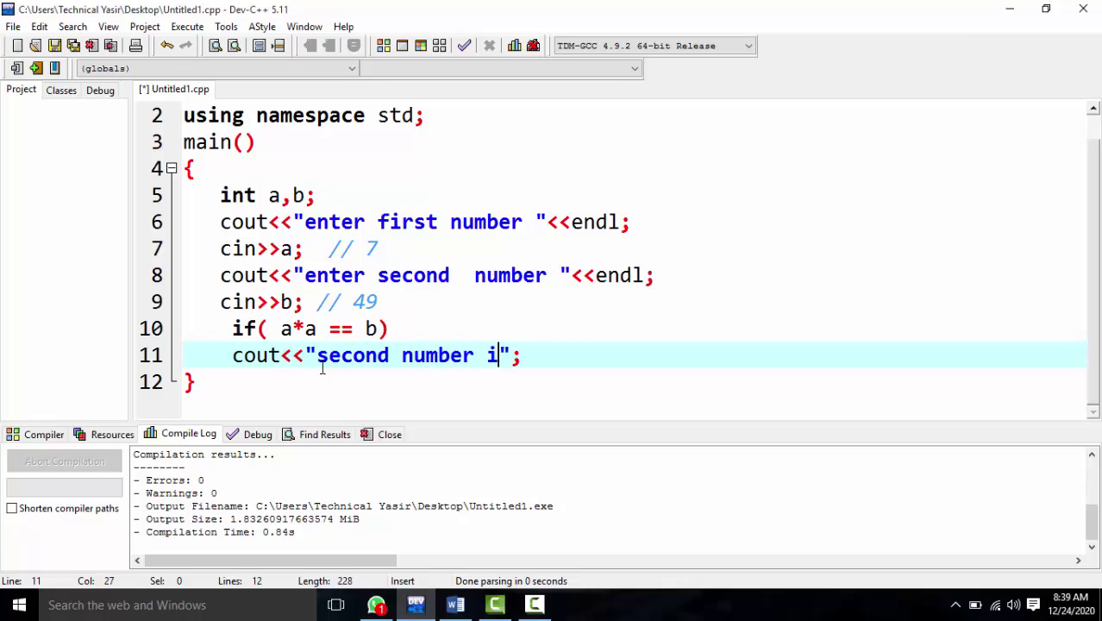
type("s q")
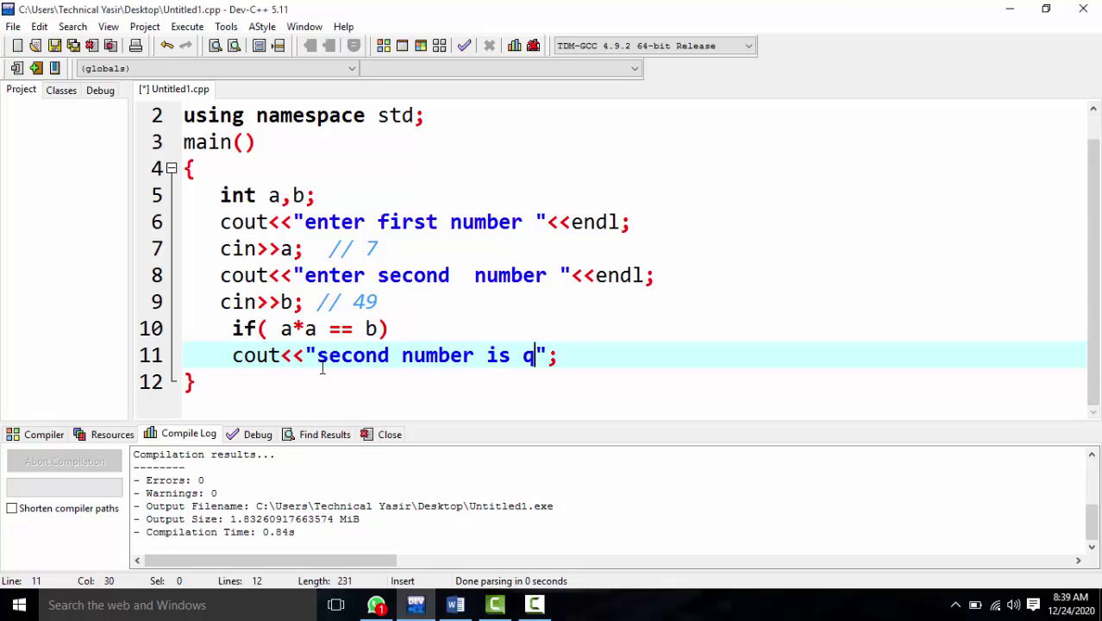
key("BackSpace")
type("sq")
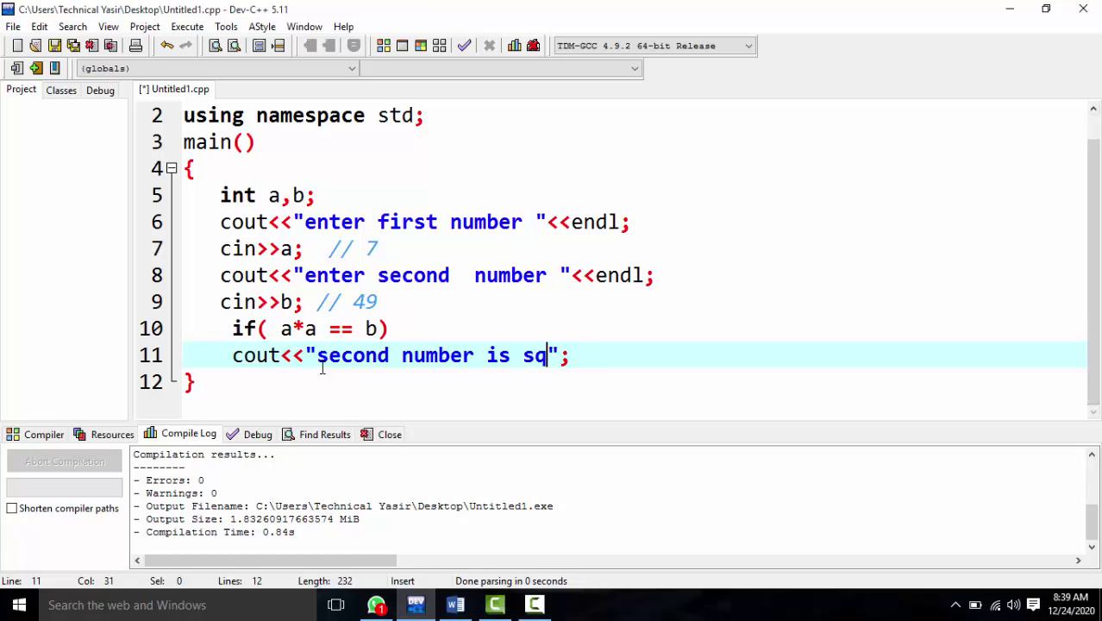
type("uare o")
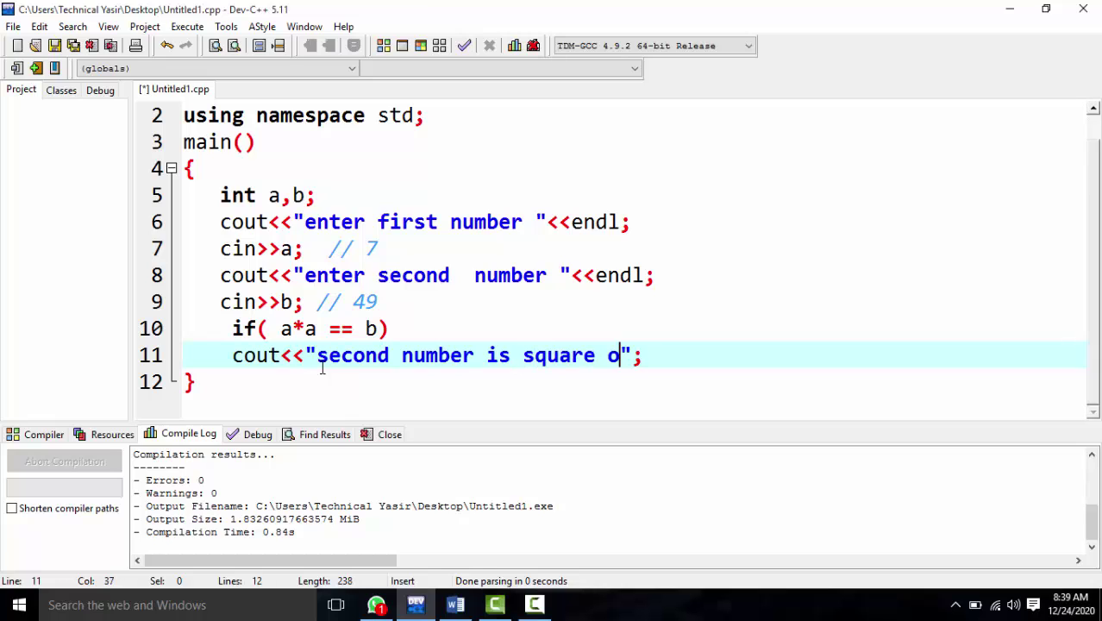
type("f first n")
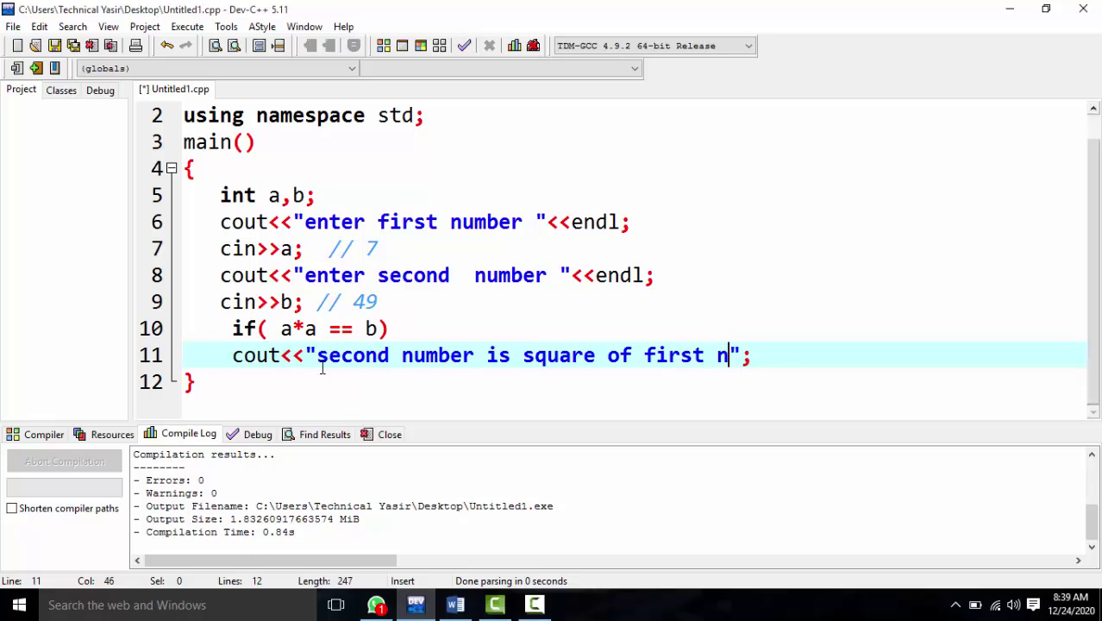
type("umbr")
key("BackSpace")
type("er")
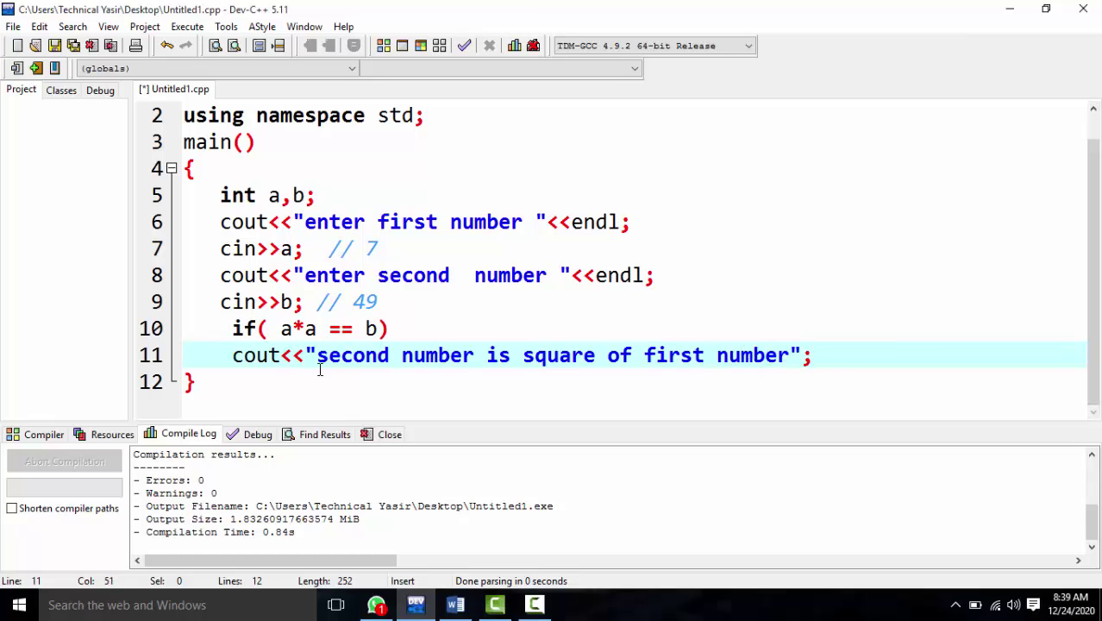
Compile and run the program with inputs 7 and 49, then close the console.
left_click(421, 46)
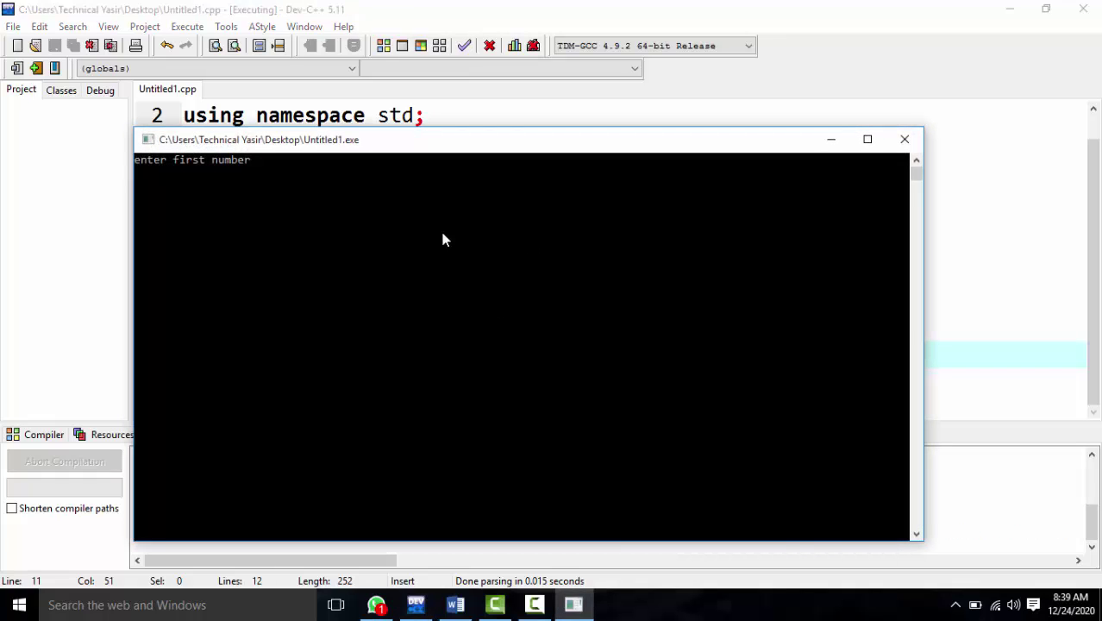
type("7")
key("Return")
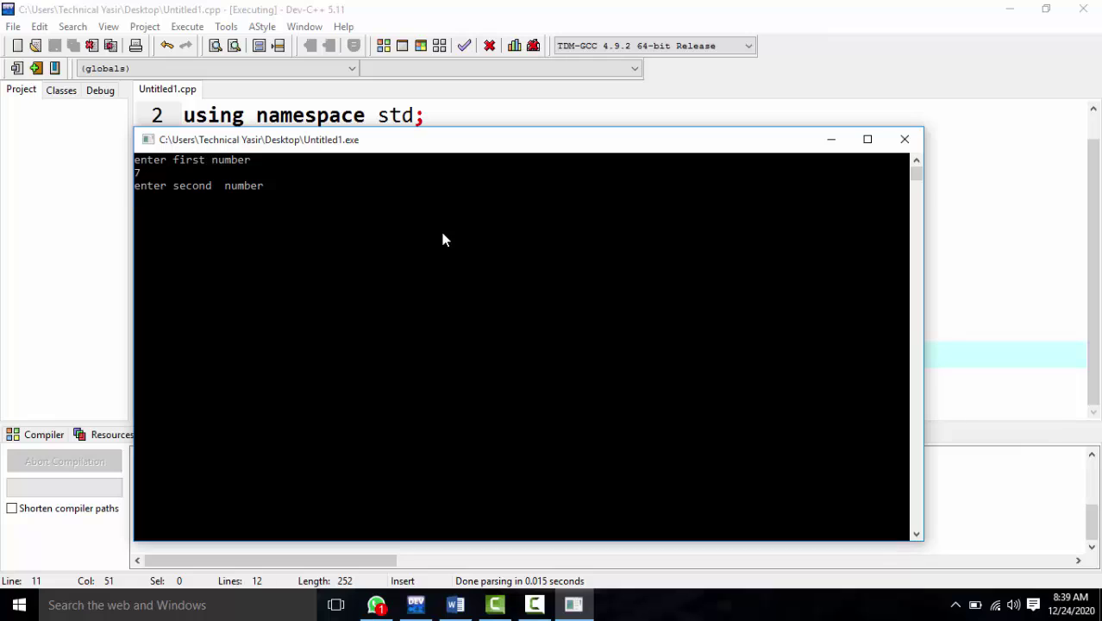
type("49")
key("Return")
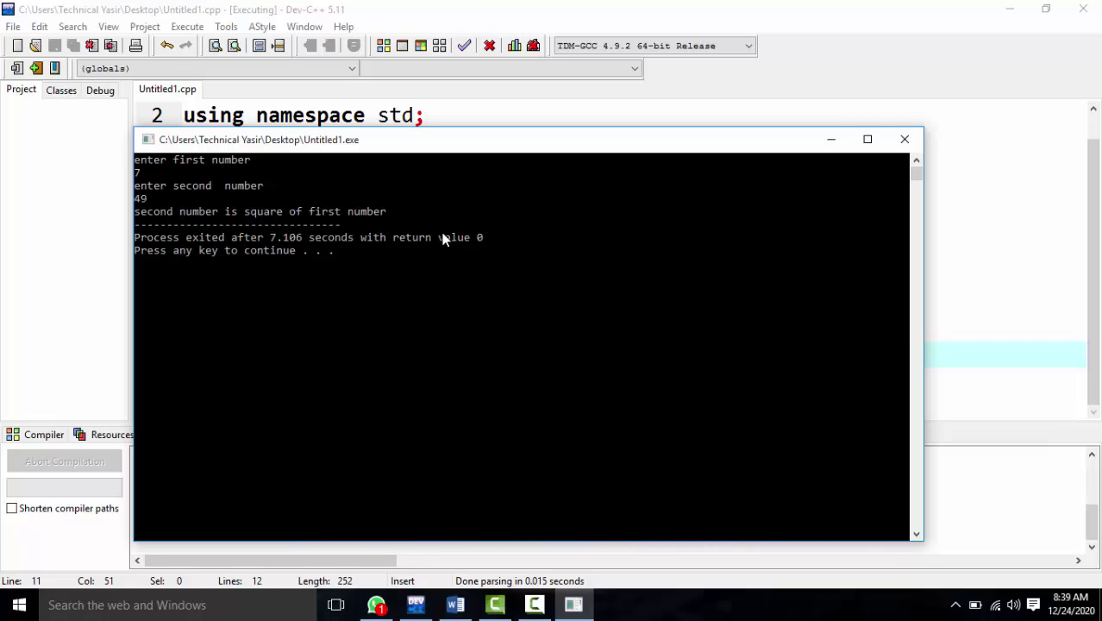
key("Return")
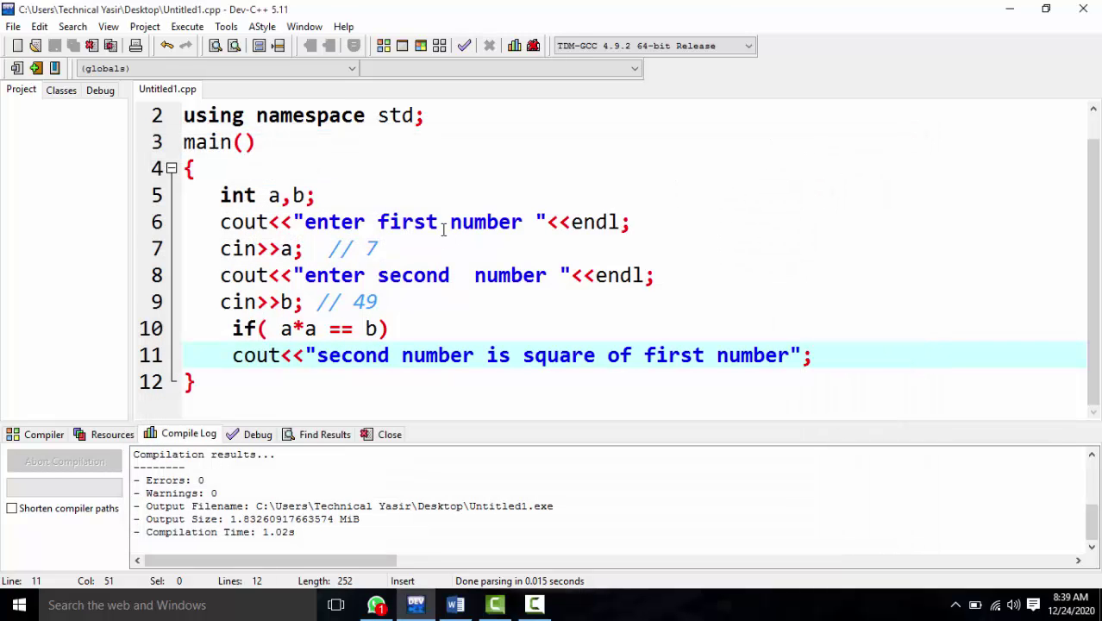
Run the program again with 7 and 50, confirming no message appears.
left_click(419, 47)
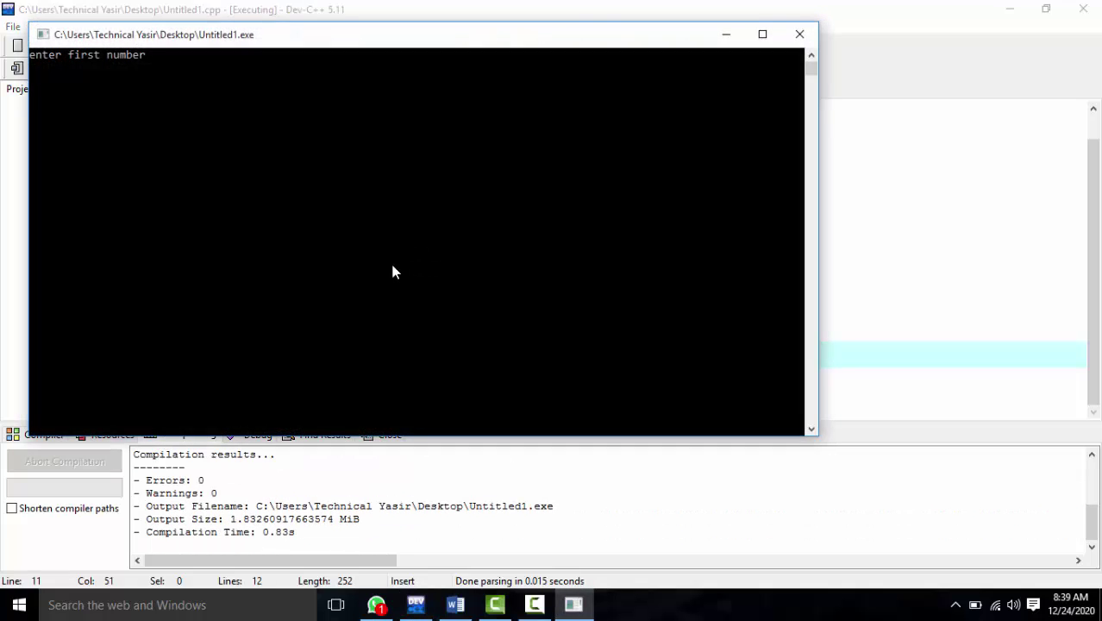
type("7")
key("Return")
type("50")
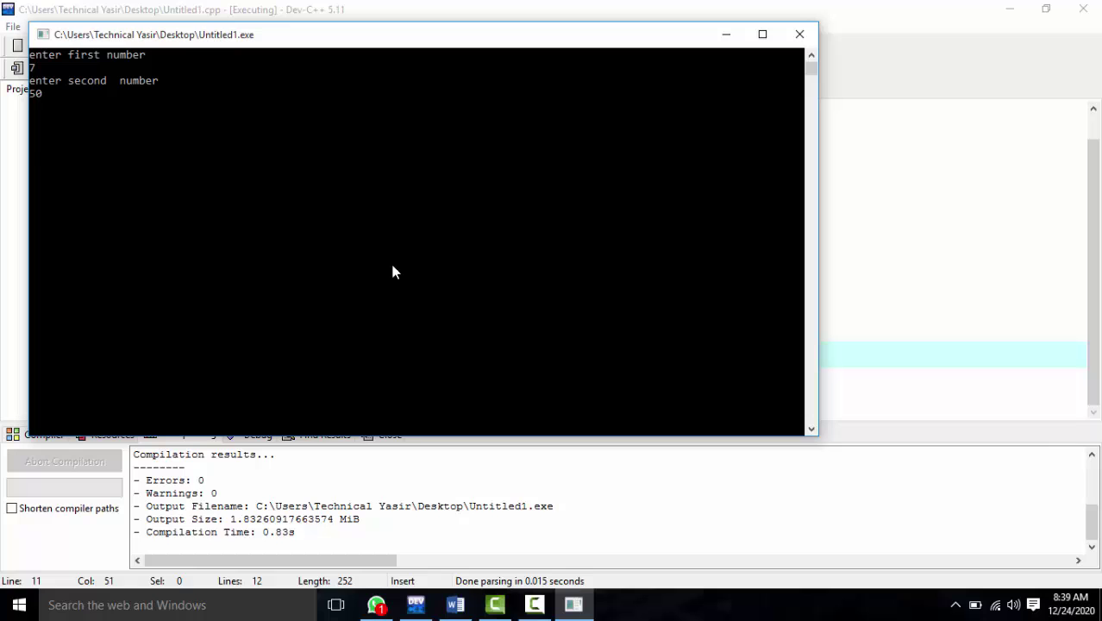
type("0")
key("Return")
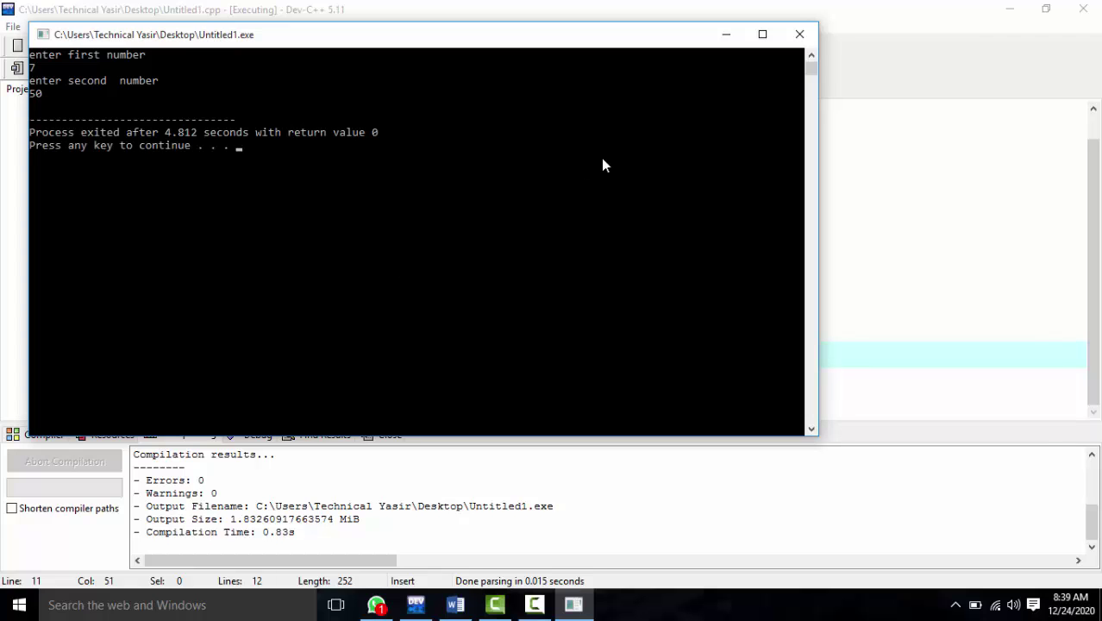
key("Return")
Run the program a third time with 5 and 25, then close the console.
left_click(420, 49)
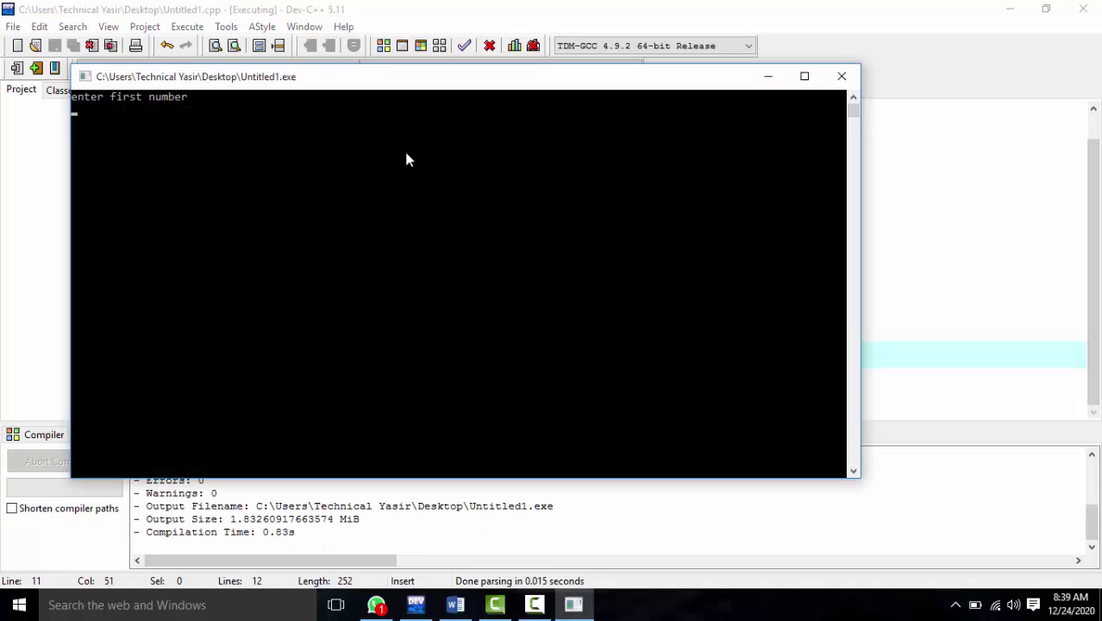
type("5")
key("Return")
type("2")
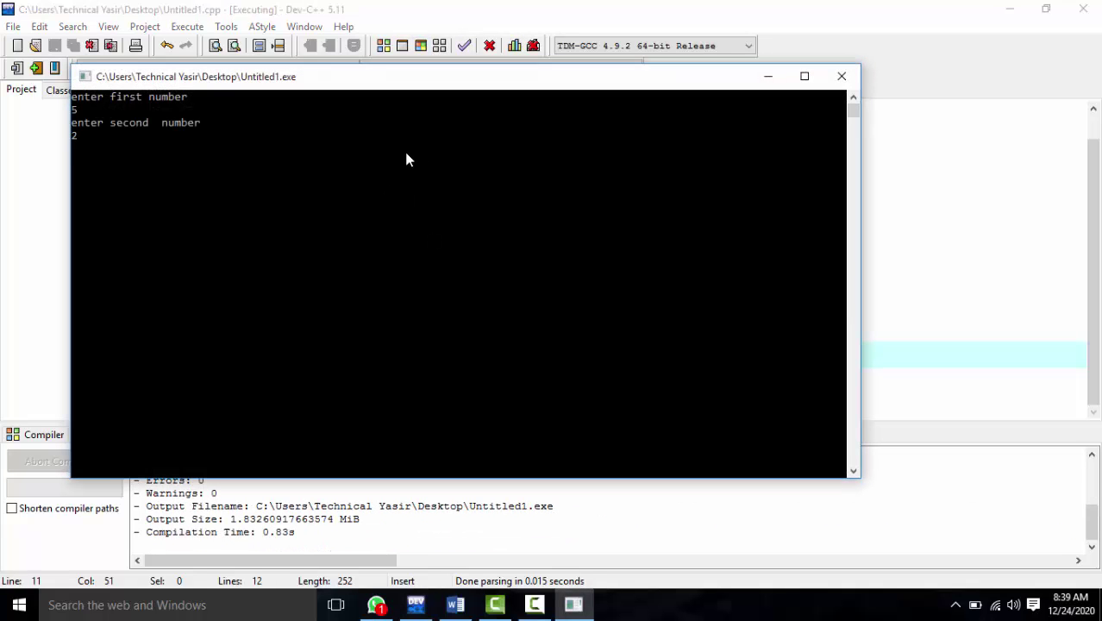
type("5")
key("Return")
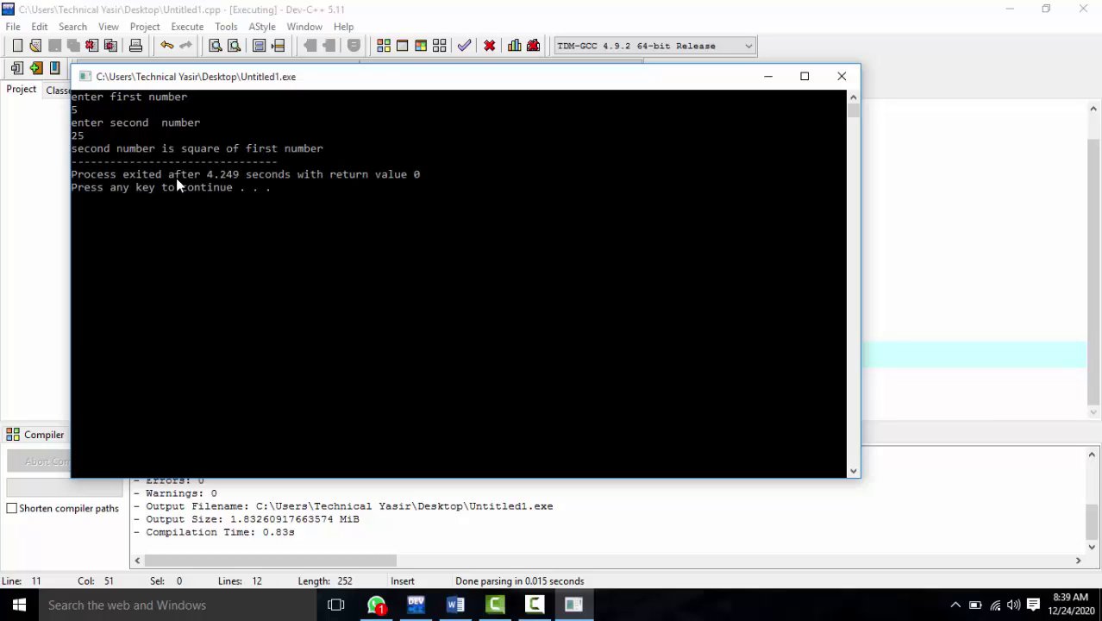
left_click(841, 76)
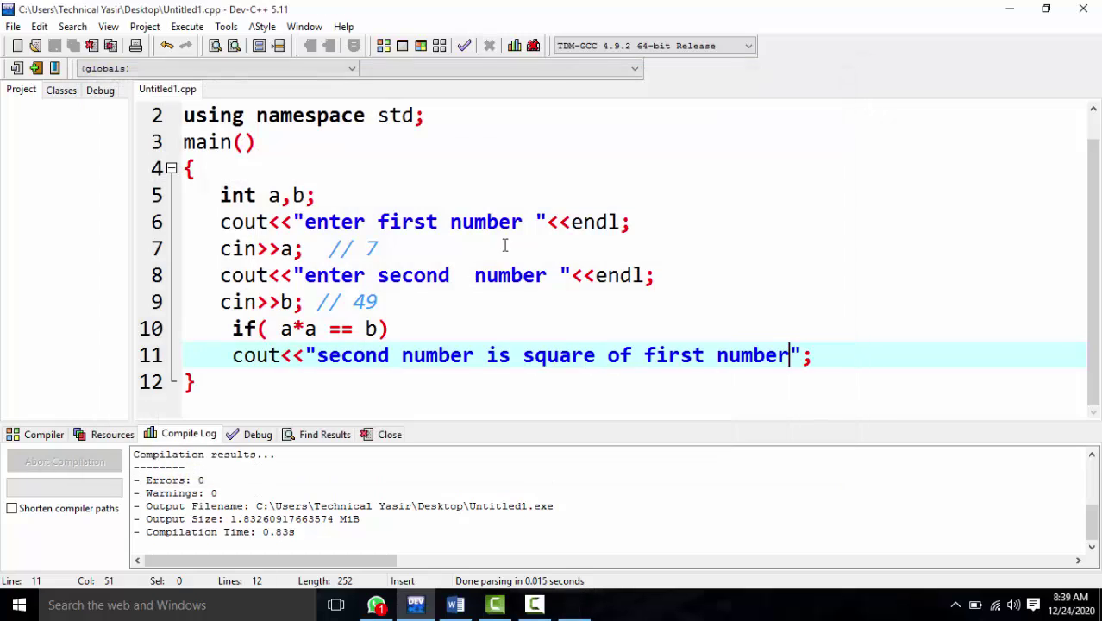
scroll(442, 301, "up", 1)
scroll(442, 301, "down", 1)
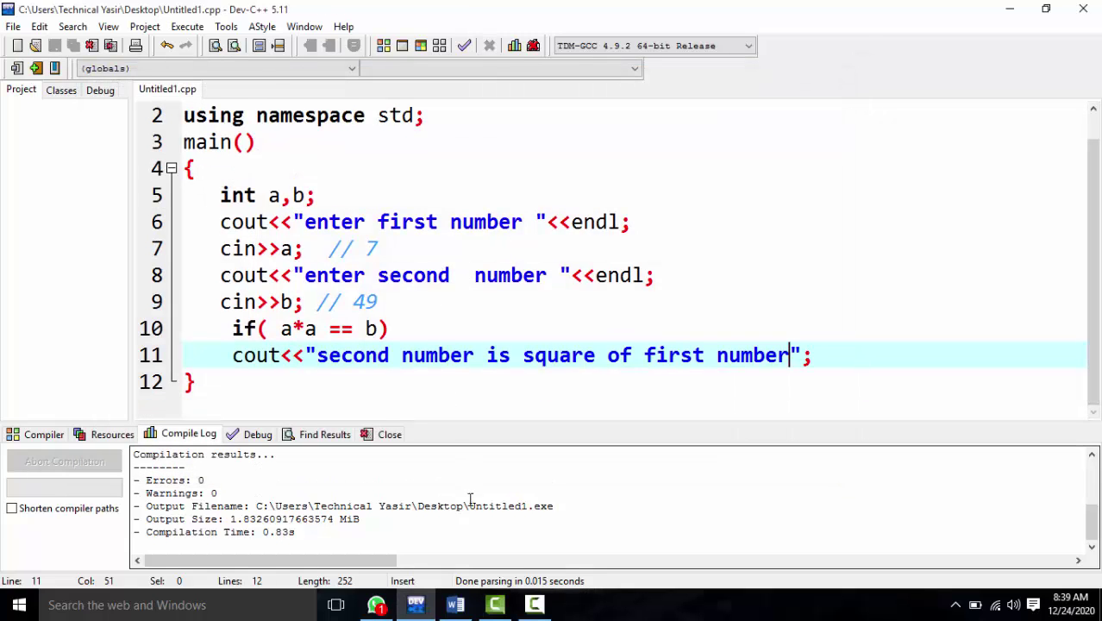
Return to Word and scroll Lecture No 10 to the If(marks >= 40) example and its Out Put box.
left_click(459, 604)
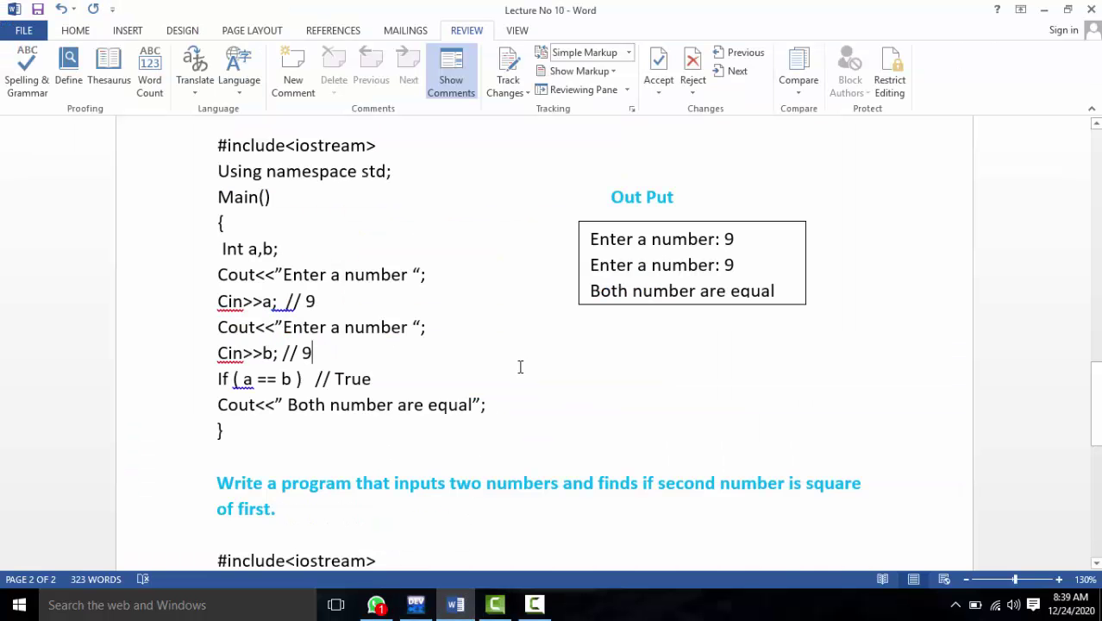
scroll(520, 368, "up", 2)
scroll(520, 368, "up", 3)
scroll(520, 367, "up", 3)
scroll(520, 368, "up", 3)
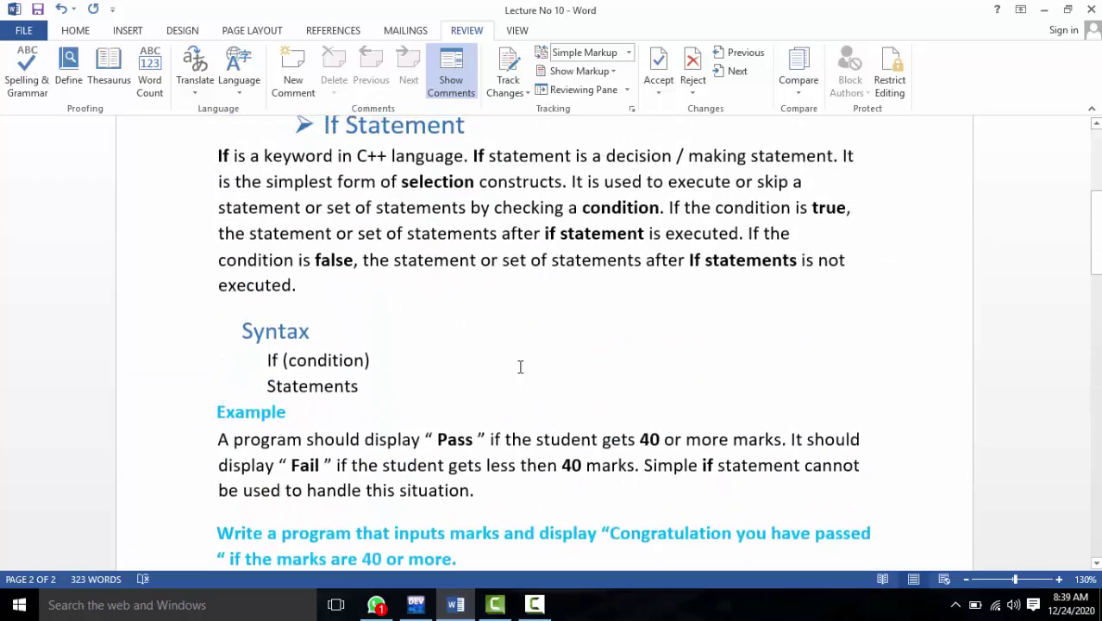
scroll(520, 367, "up", 2)
scroll(519, 367, "down", 3)
scroll(520, 368, "down", 2)
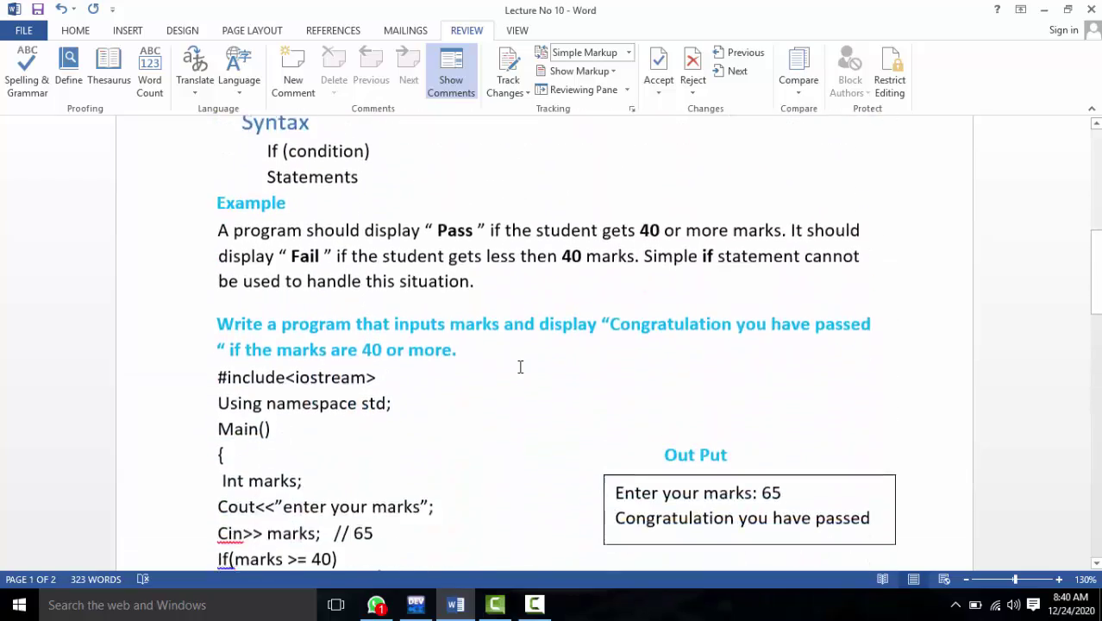
scroll(520, 367, "up", 3)
scroll(520, 367, "up", 5)
scroll(520, 367, "down", 2)
scroll(520, 368, "down", 2)
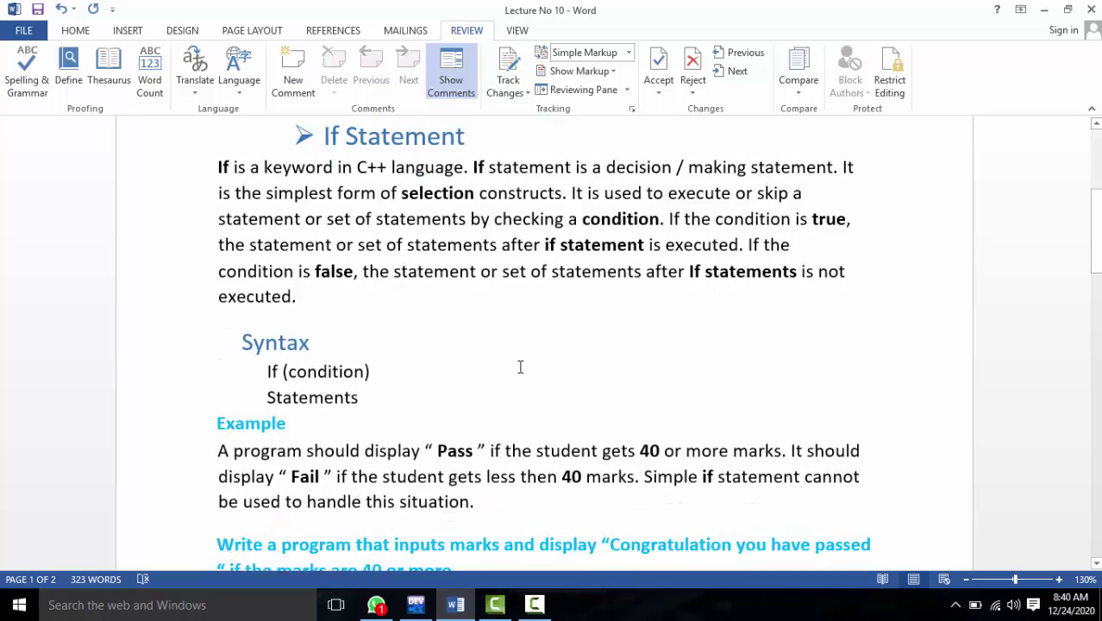
scroll(483, 330, "down", 2)
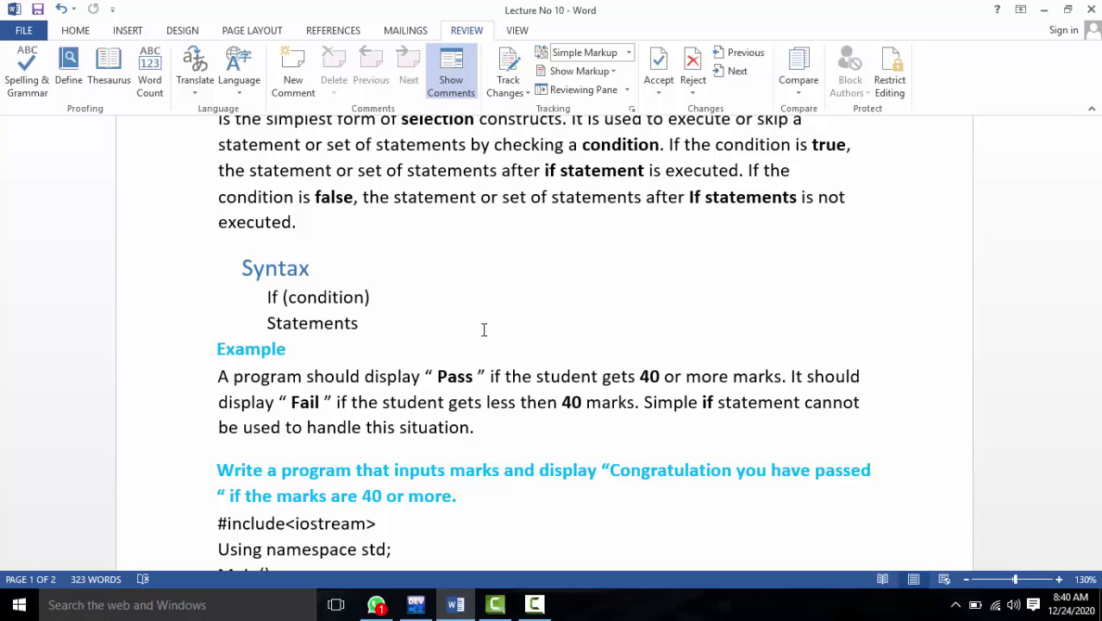
scroll(484, 330, "down", 2)
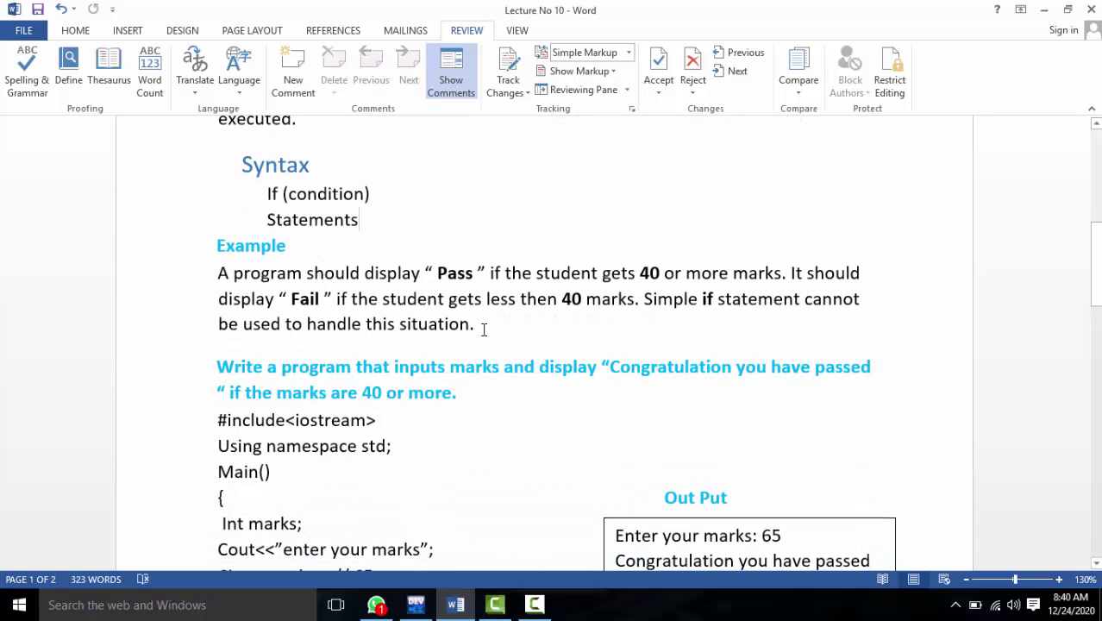
scroll(500, 339, "down", 1)
scroll(506, 345, "down", 1)
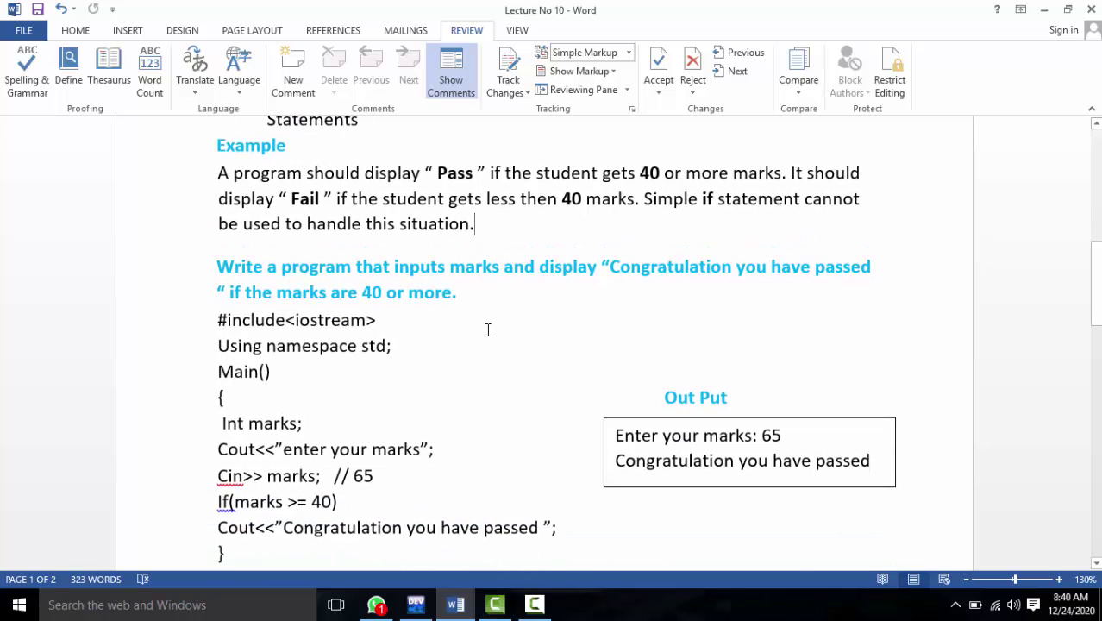
scroll(460, 323, "down", 1)
scroll(459, 325, "down", 1)
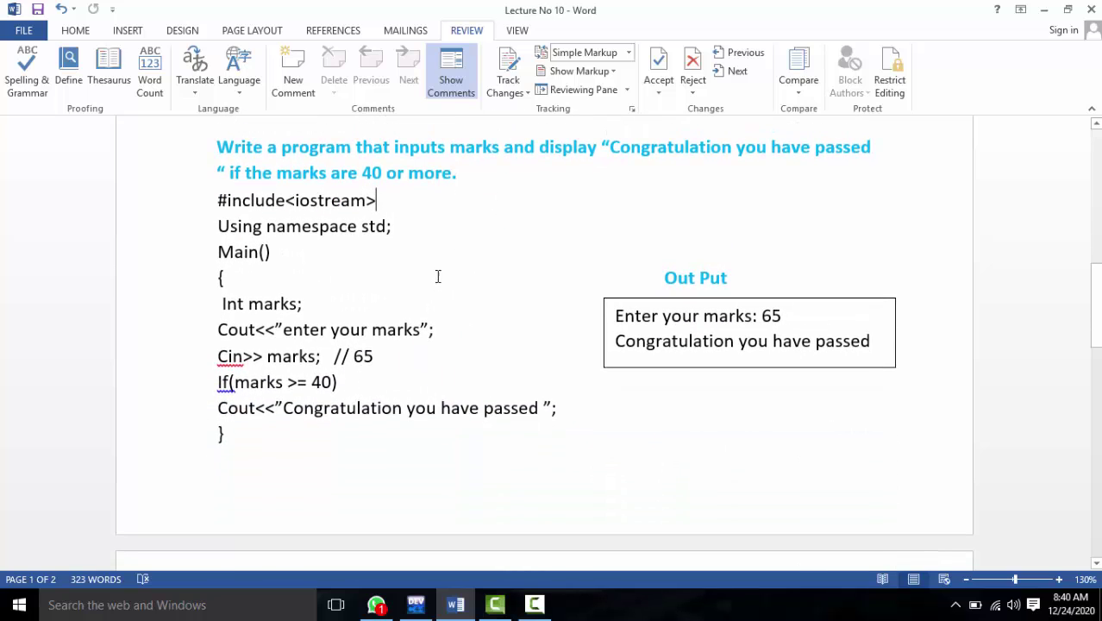